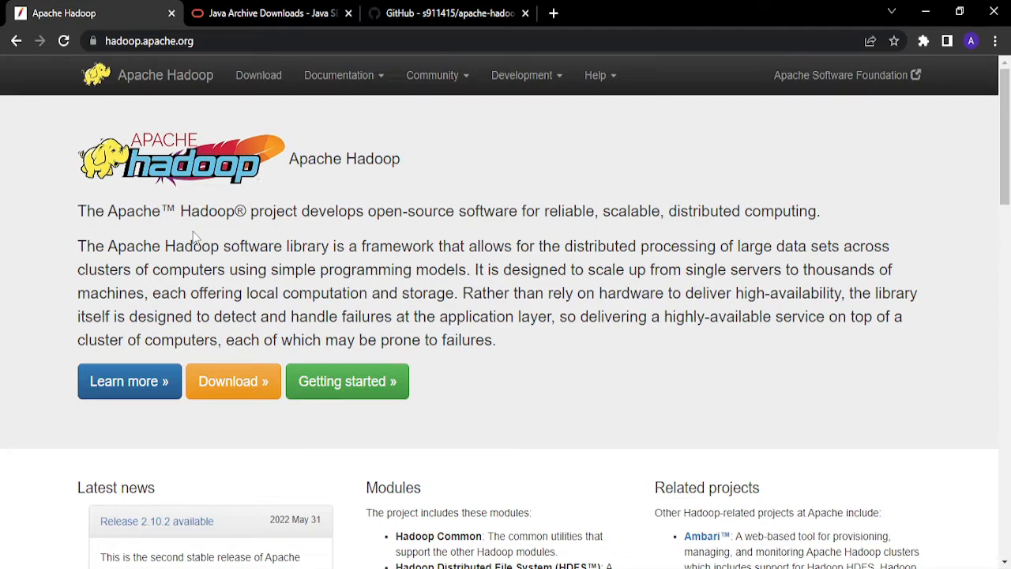
- Review the Java SE 8u202 archive downloads for Windows and the code download options of the apache-hadoop-3.1.0-winutils repository
click(269, 11)
scroll(371, 264, down, 8)
scroll(368, 284, down, 3)
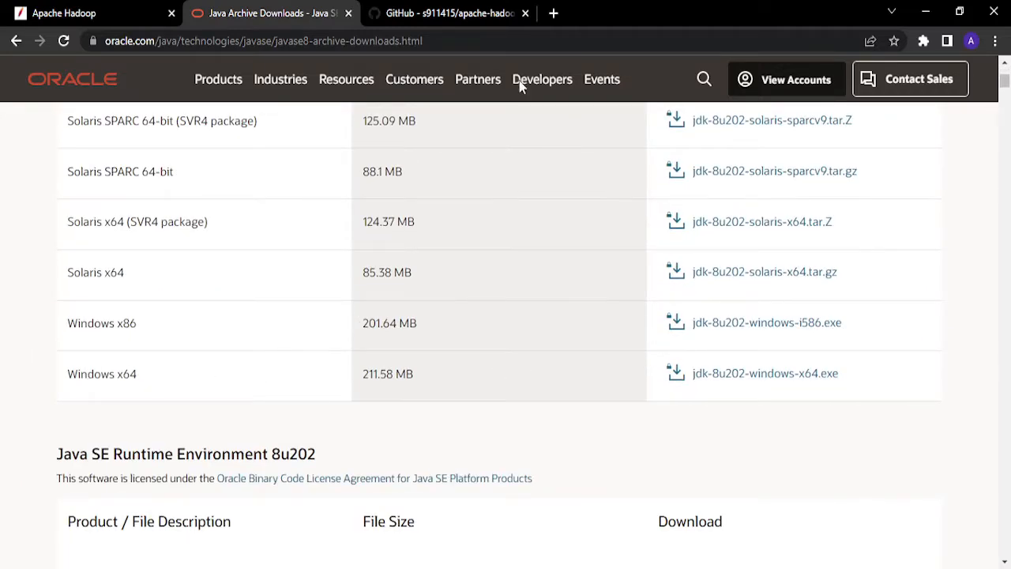
click(436, 10)
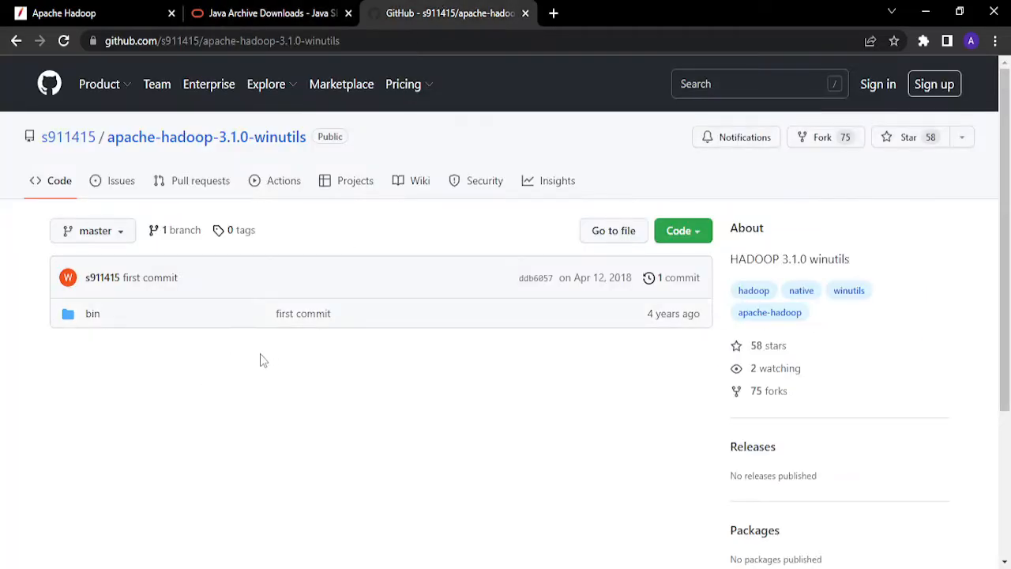
click(694, 231)
click(474, 448)
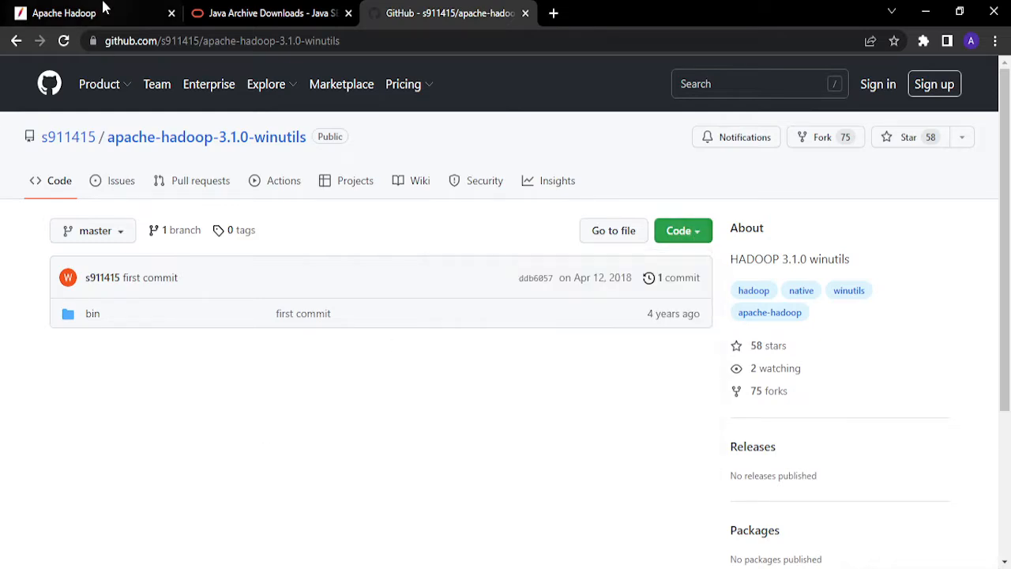
- Open the binary download page for Hadoop 3.3.3 from the Apache Hadoop releases list
click(102, 9)
scroll(261, 332, down, 2)
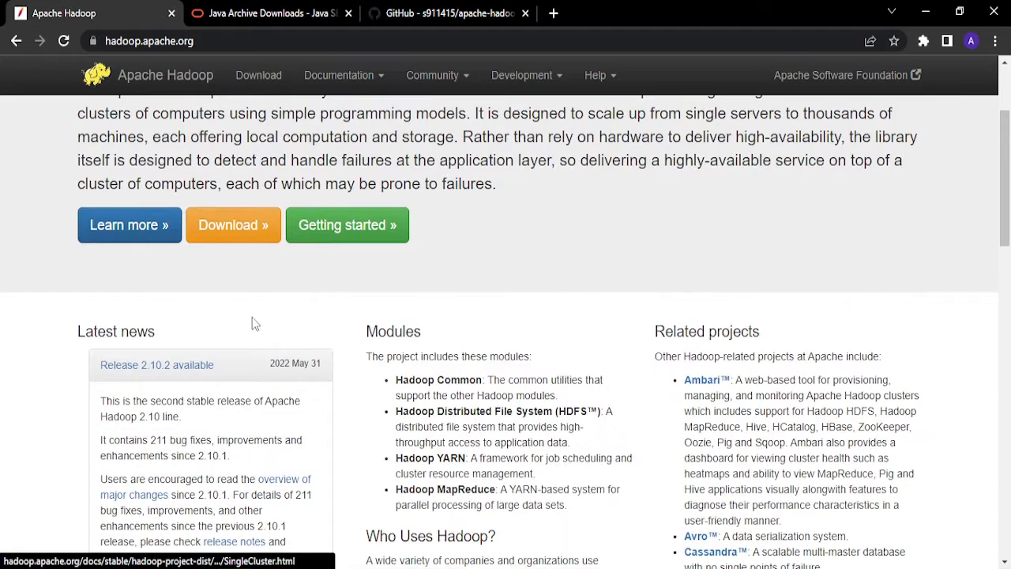
click(247, 229)
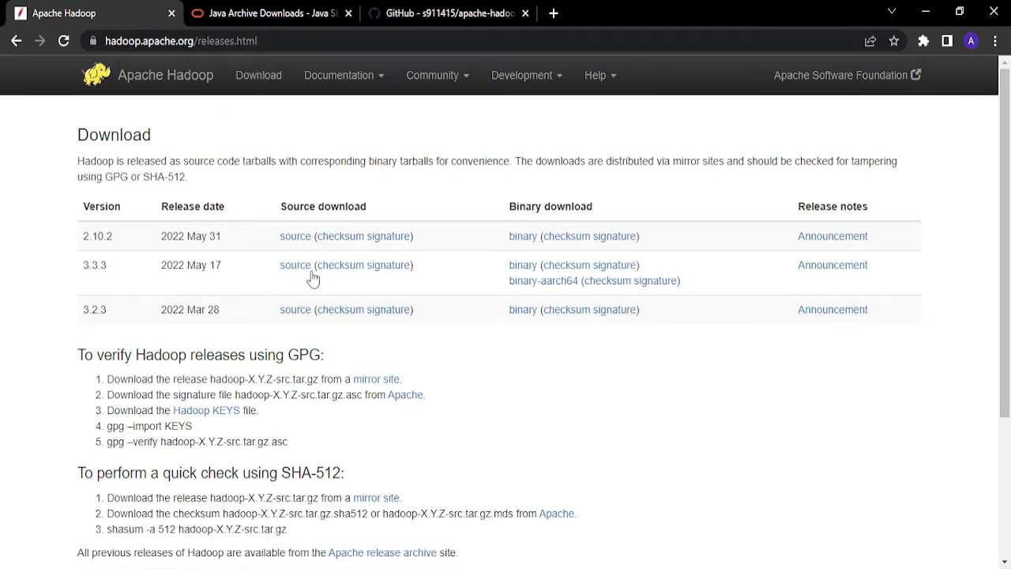
click(524, 269)
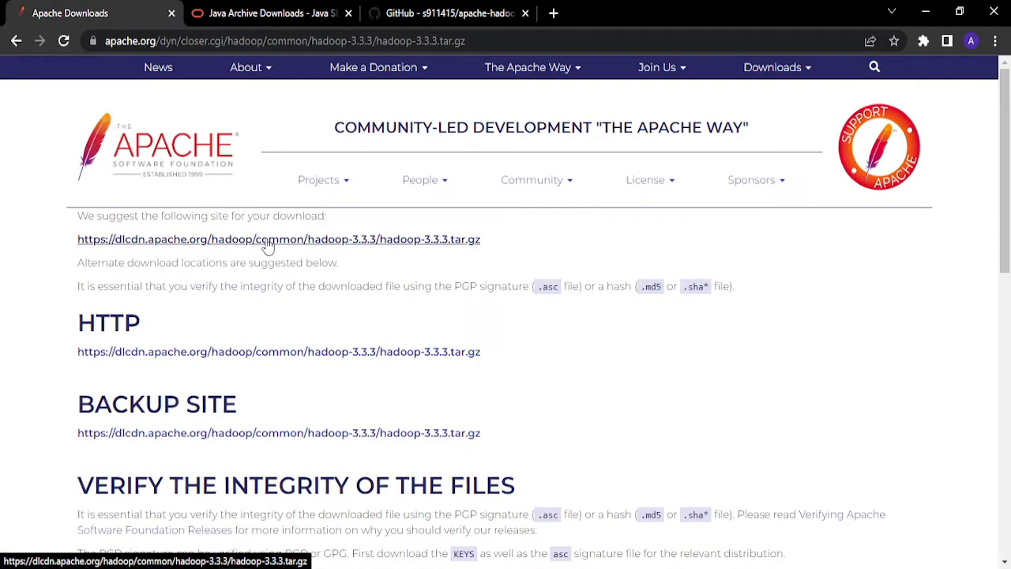
- Request the Windows x64 JDK 8u202 installer from the Java archive, accept the Oracle license agreement, and download it
click(273, 13)
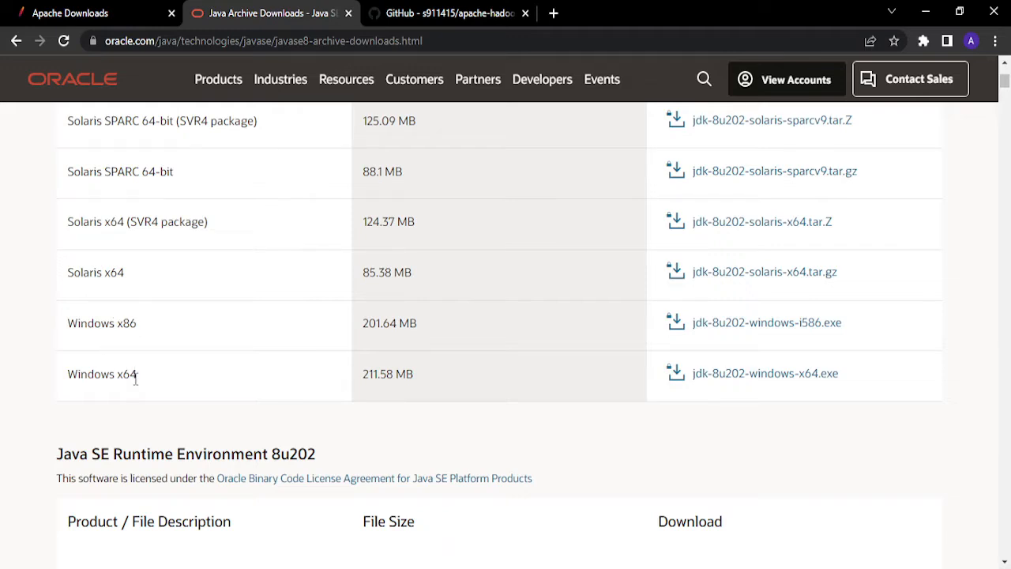
drag(145, 375, 79, 358)
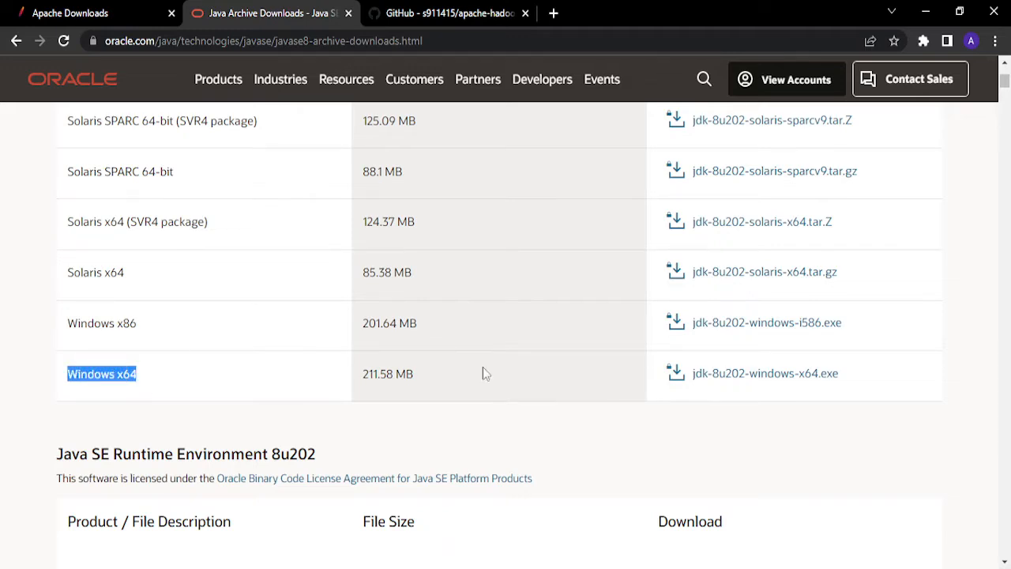
click(748, 383)
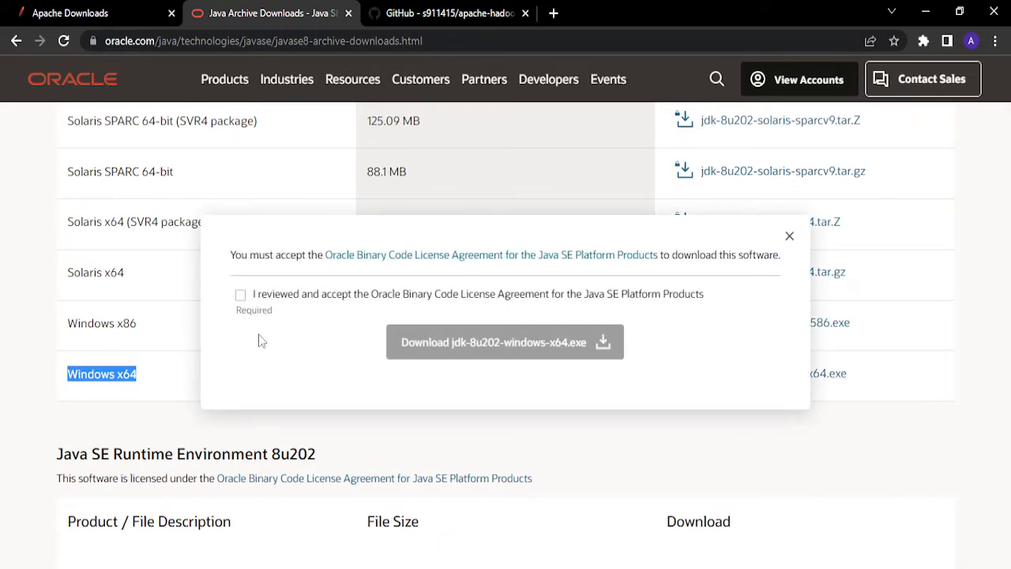
click(240, 295)
click(500, 350)
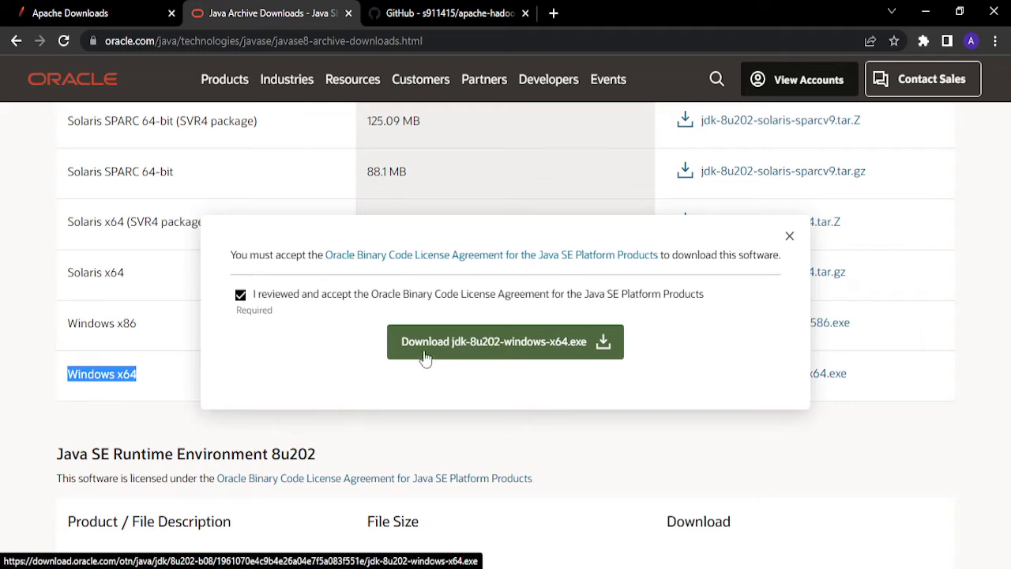
click(490, 357)
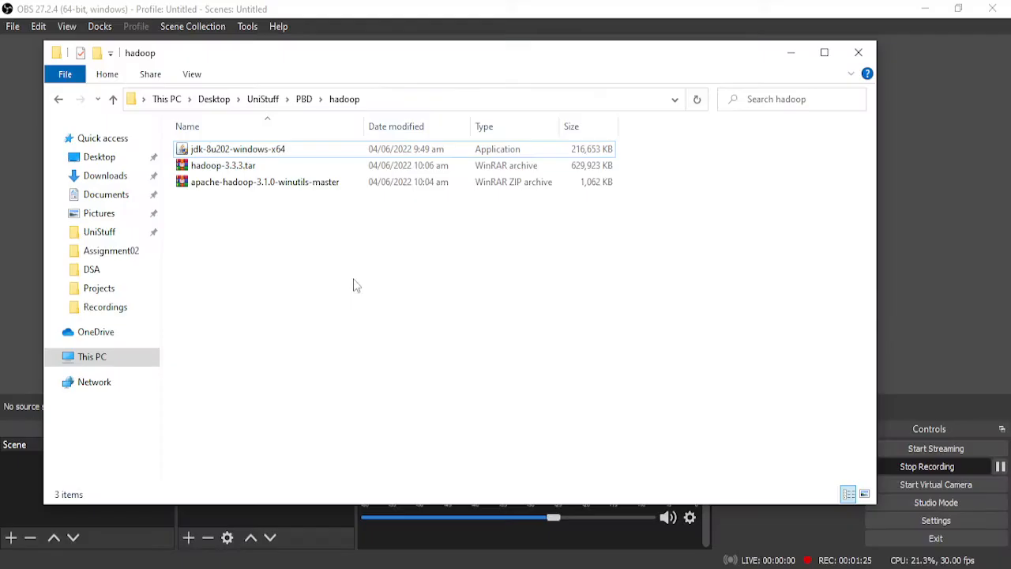
- Run the jdk-8u202-windows-x64 installer from the hadoop folder and proceed to its custom setup
click(826, 51)
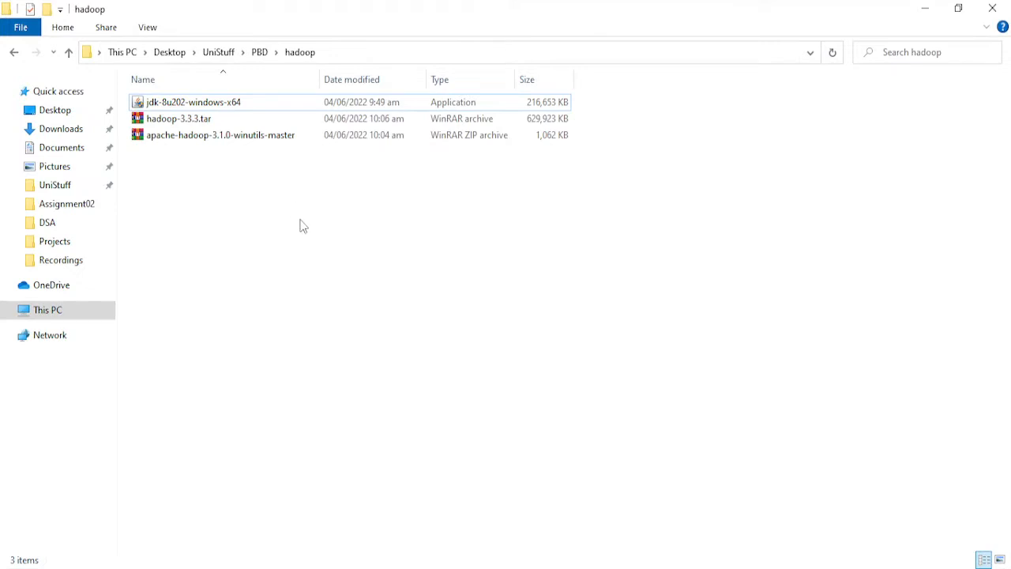
double_click(246, 106)
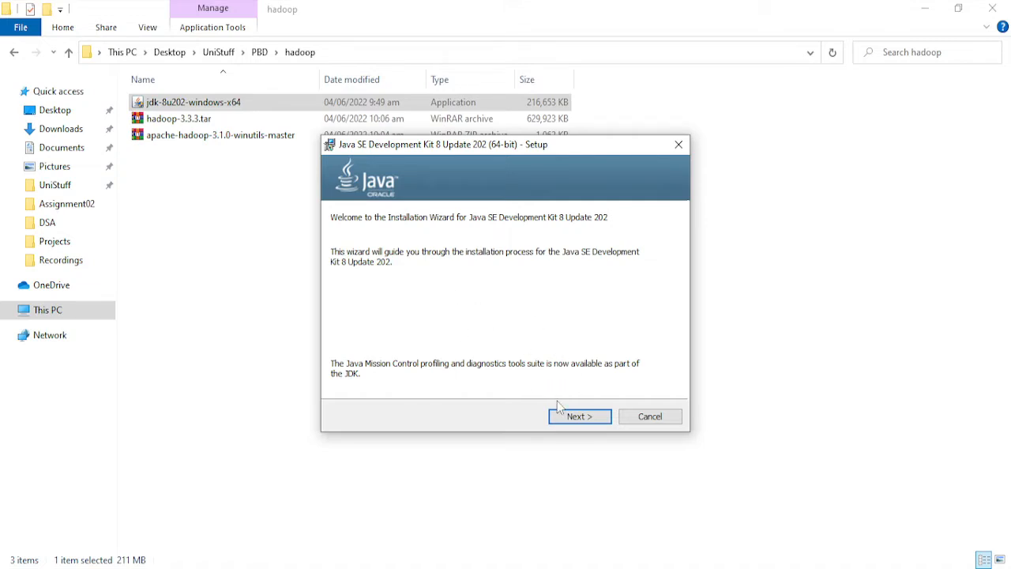
click(586, 417)
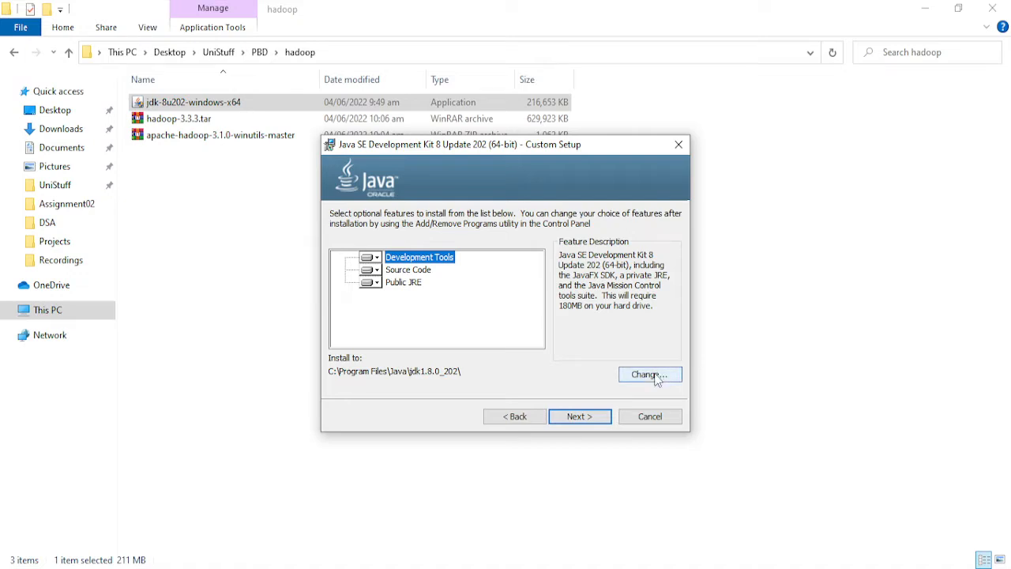
- Change the JDK install destination to a new folder named Java at the root of Local Disk (C:)
click(649, 375)
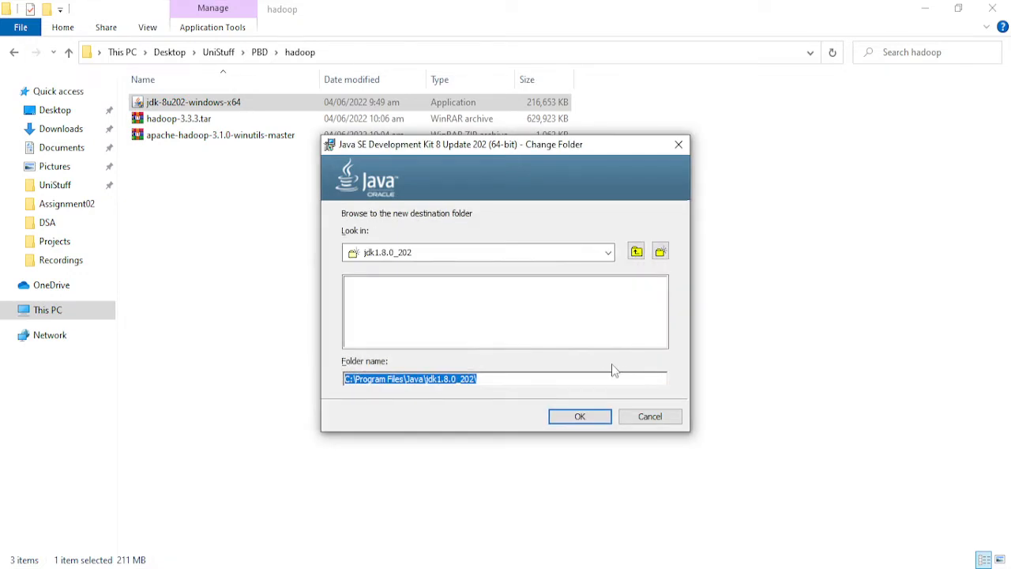
click(637, 252)
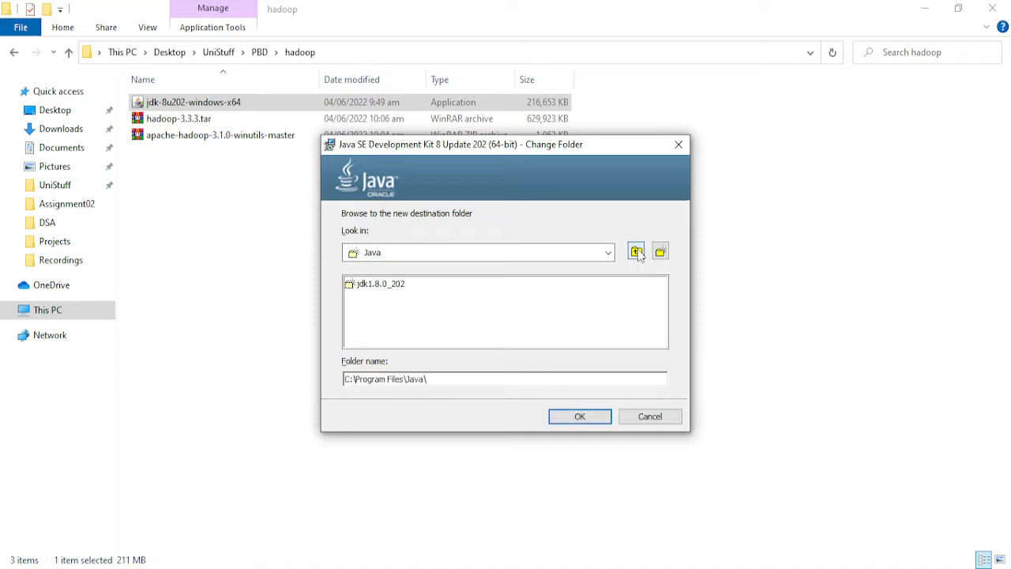
click(636, 252)
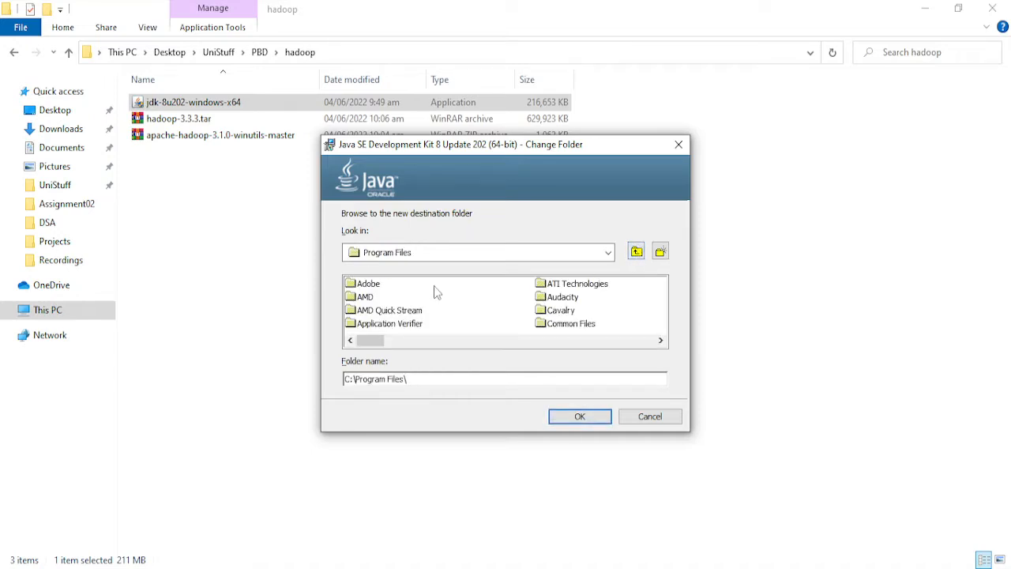
click(637, 252)
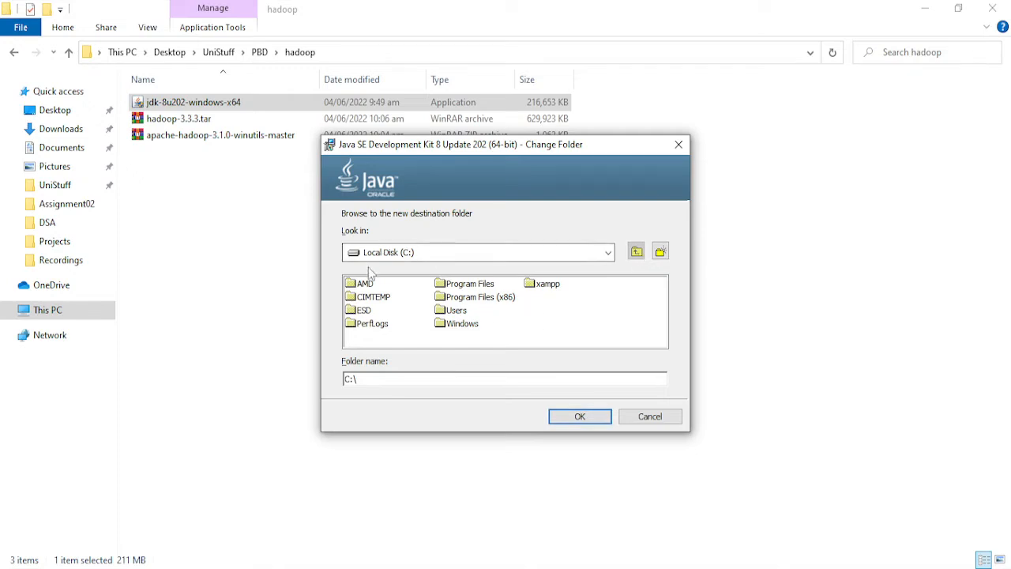
click(661, 251)
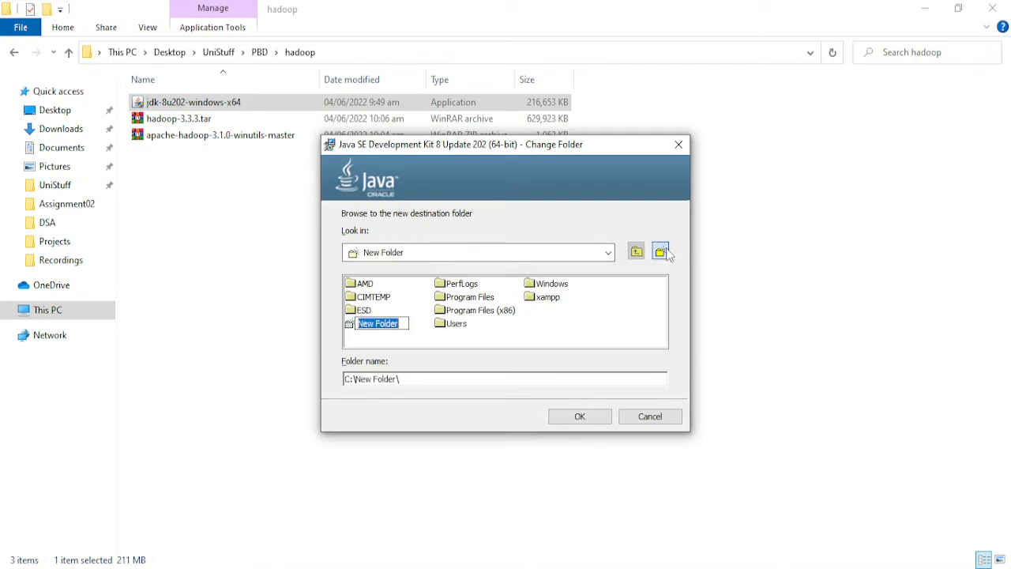
text(J)
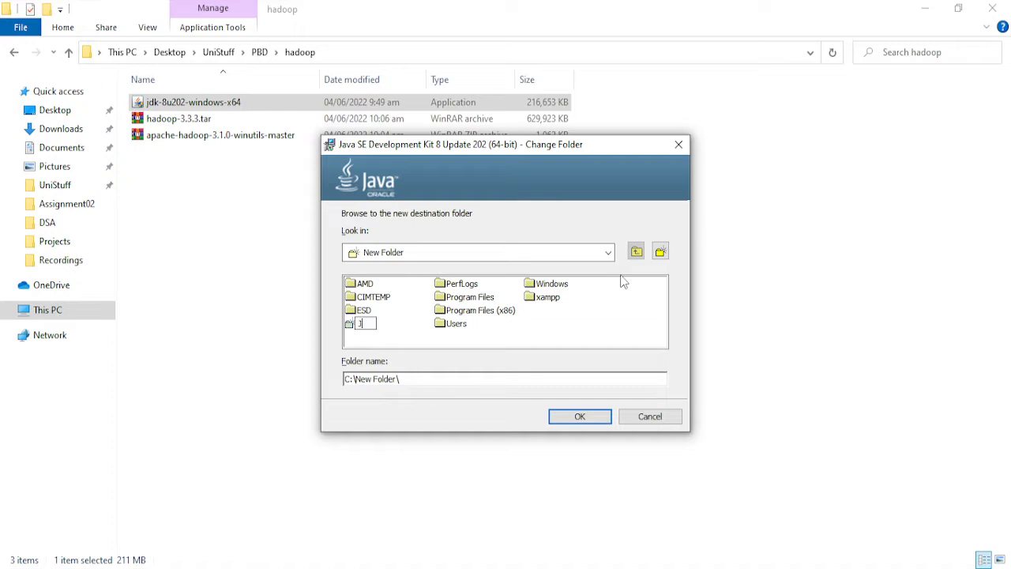
text(ava)
- Install the JDK into the chosen folder and close the setup wizard
click(583, 416)
click(576, 419)
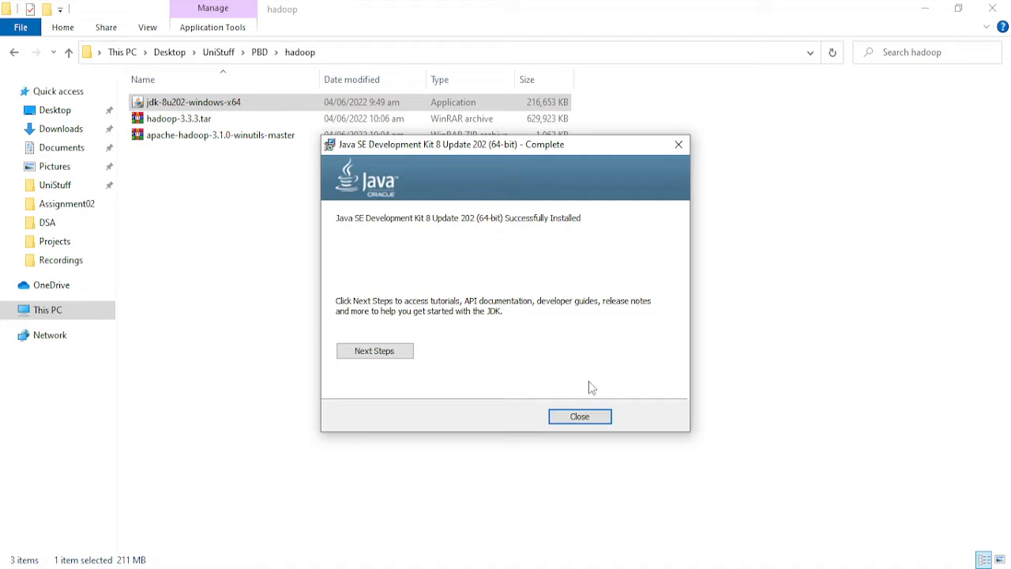
click(578, 418)
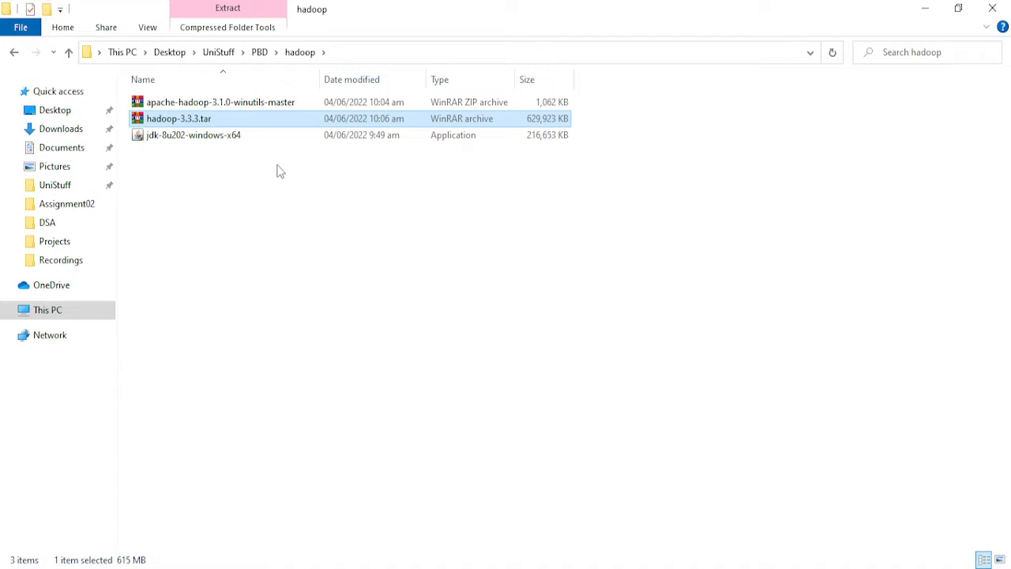
- Open the extraction options for the hadoop-3.3.3.tar archive and add a new folder on Local Disk (C:) as the destination
right_click(226, 119)
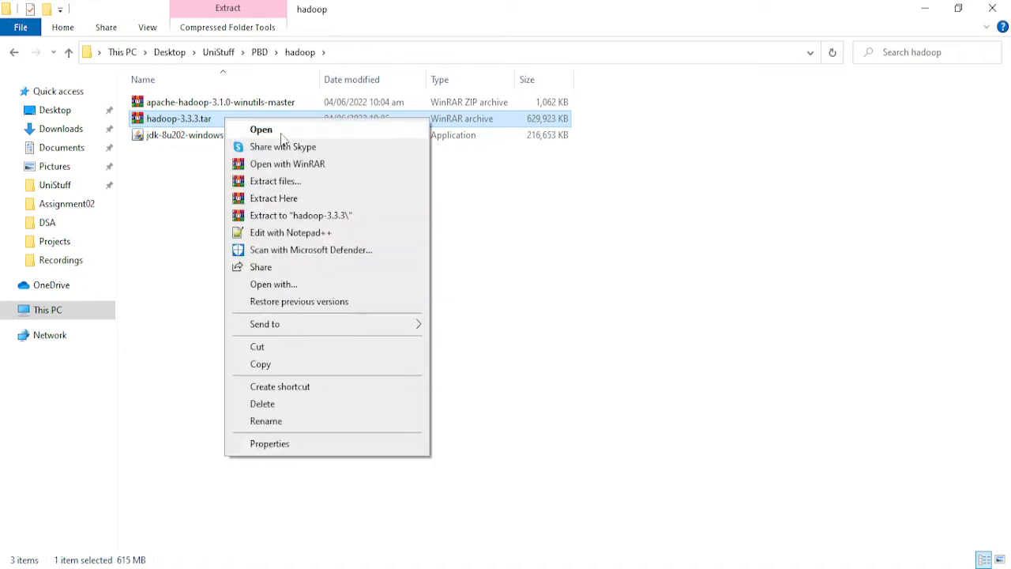
click(200, 121)
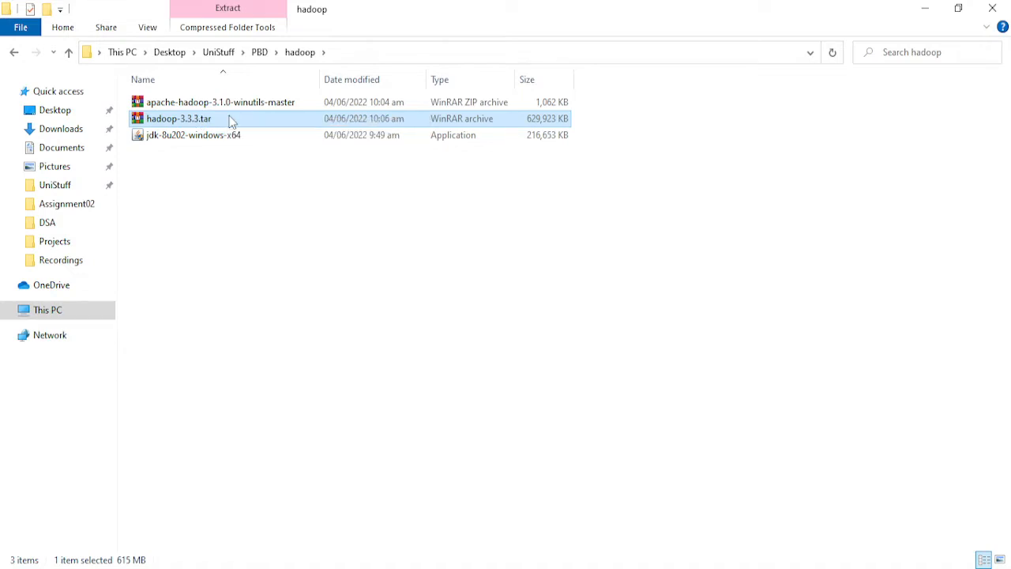
right_click(229, 119)
click(292, 180)
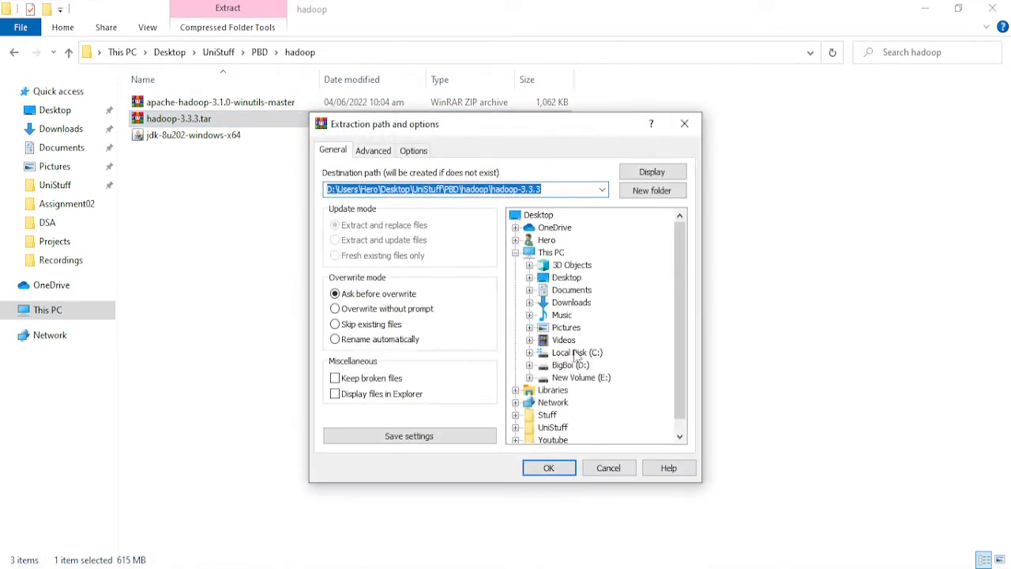
click(576, 354)
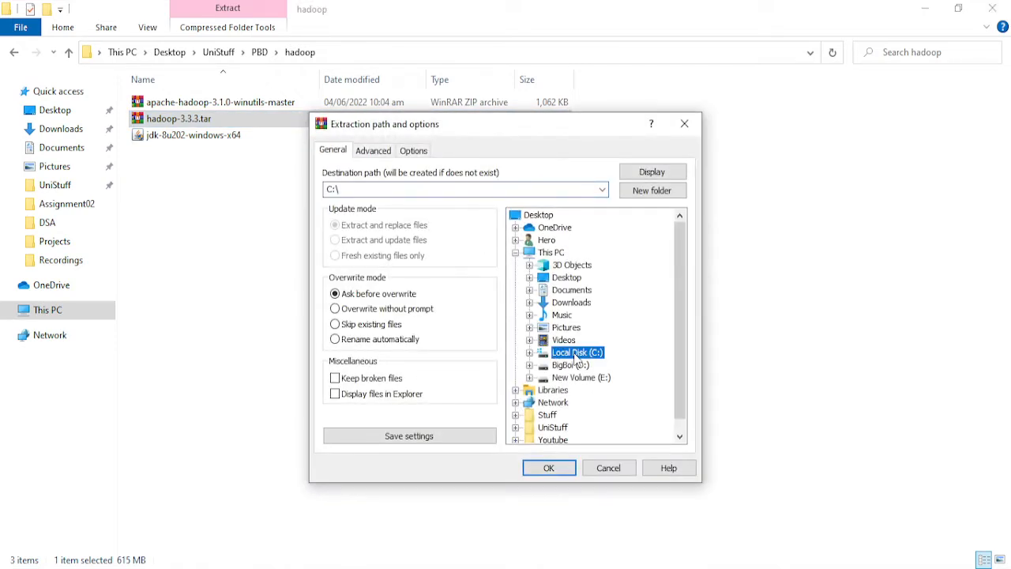
click(530, 352)
scroll(635, 363, down, 1)
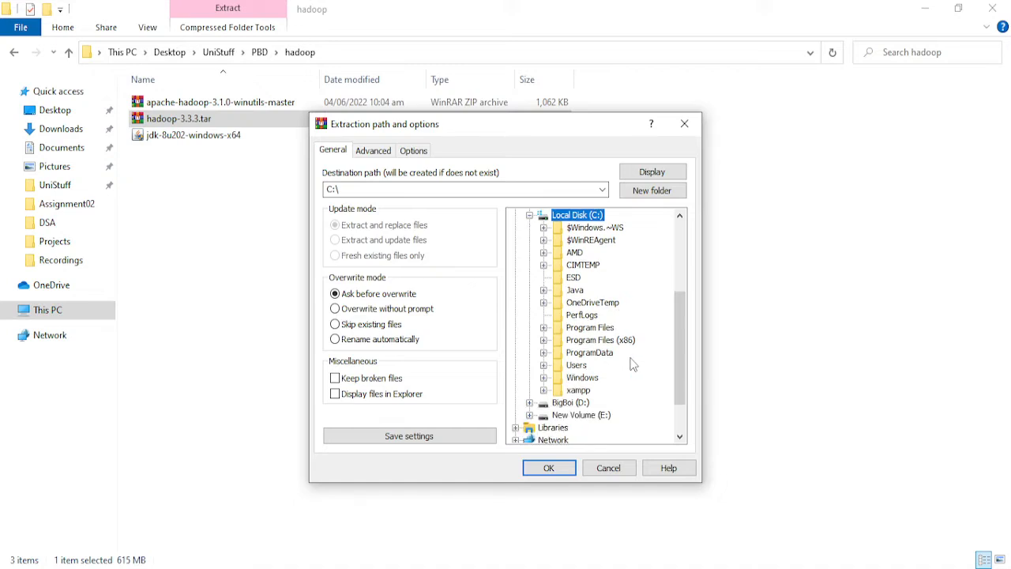
click(653, 192)
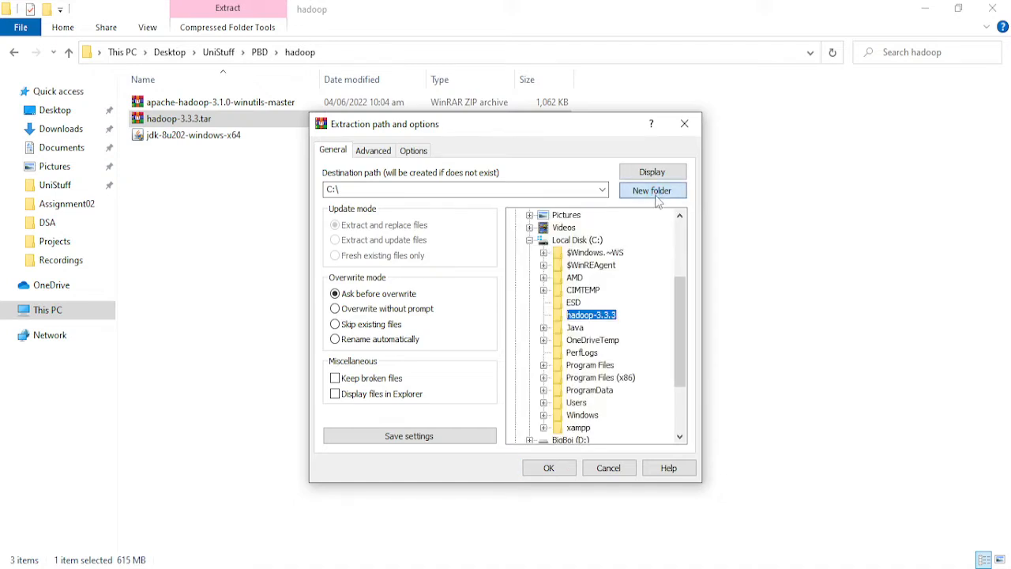
- Set the extraction destination path to C:\Hadoop
click(407, 192)
click(394, 190)
key(BackSpace)
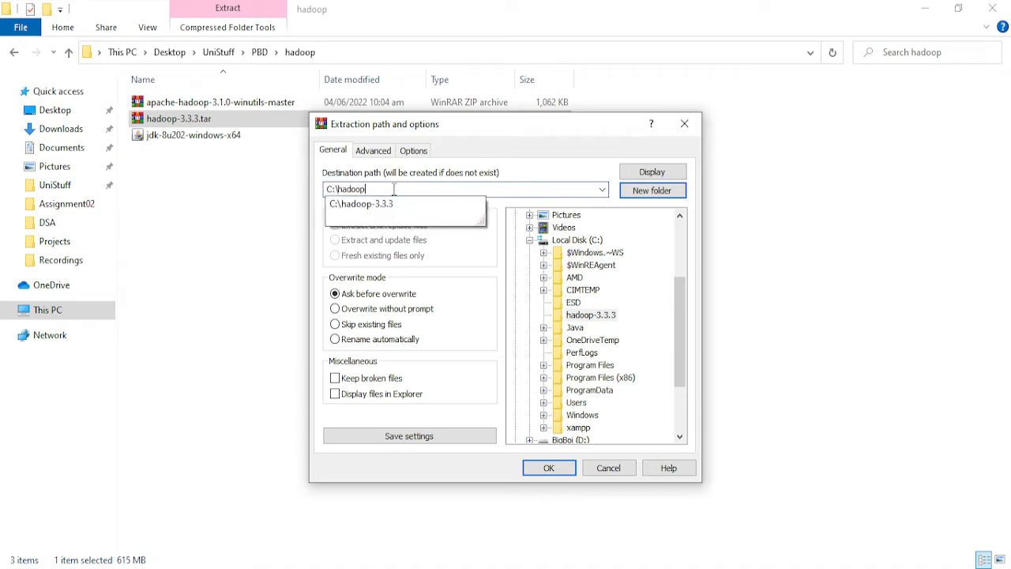
key(Left)
key(BackSpace)
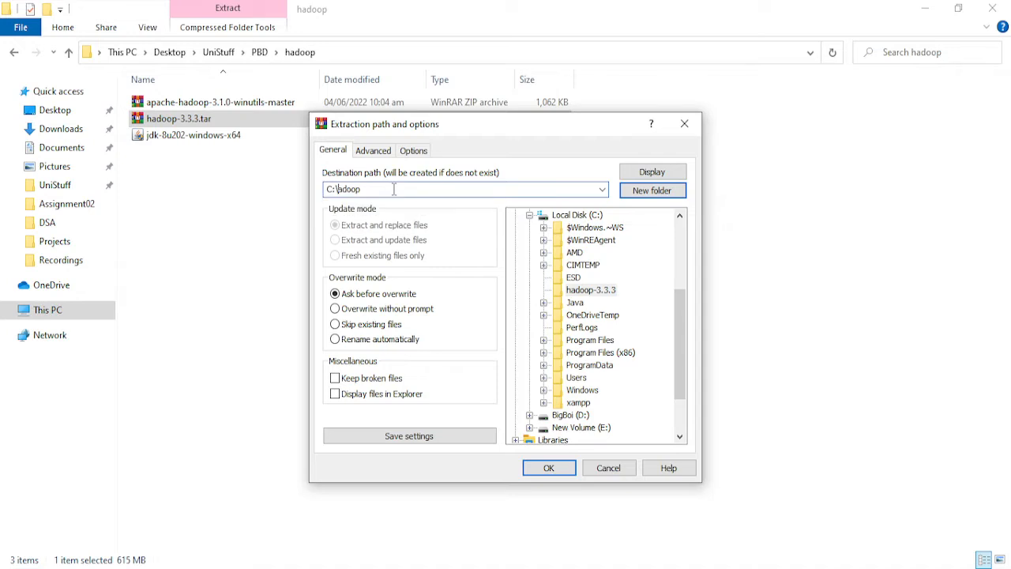
text(H)
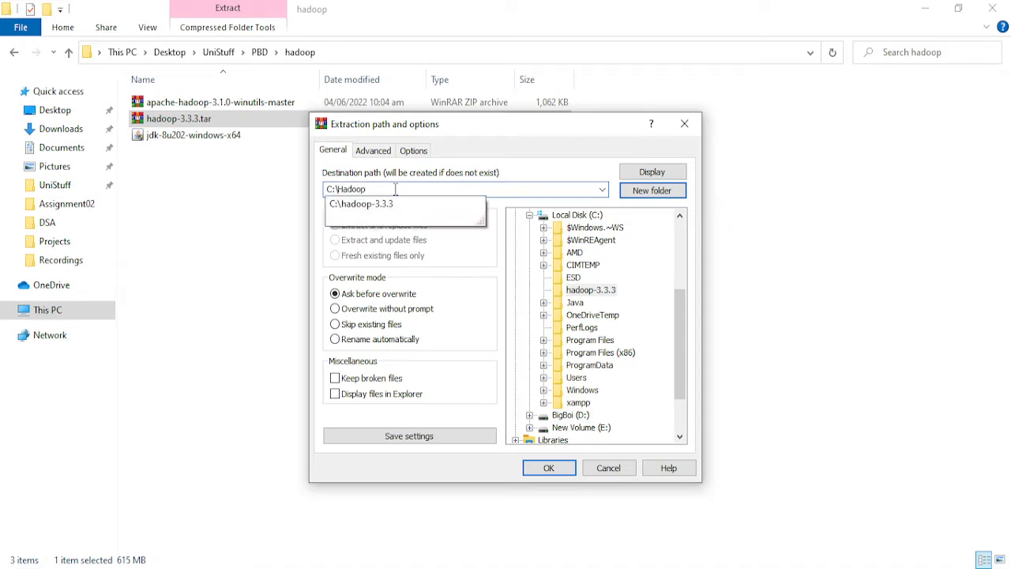
key(Down)
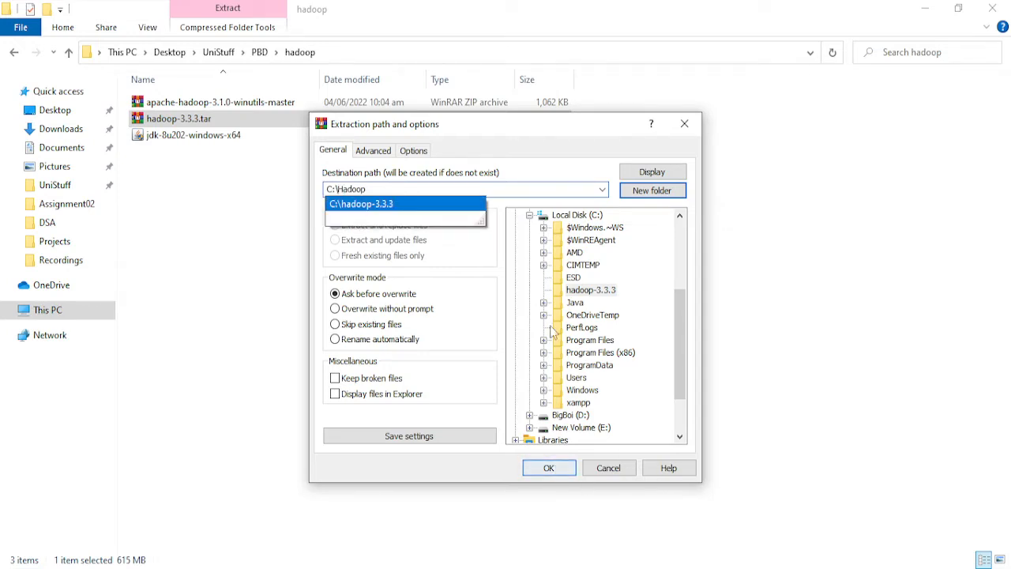
key(Escape)
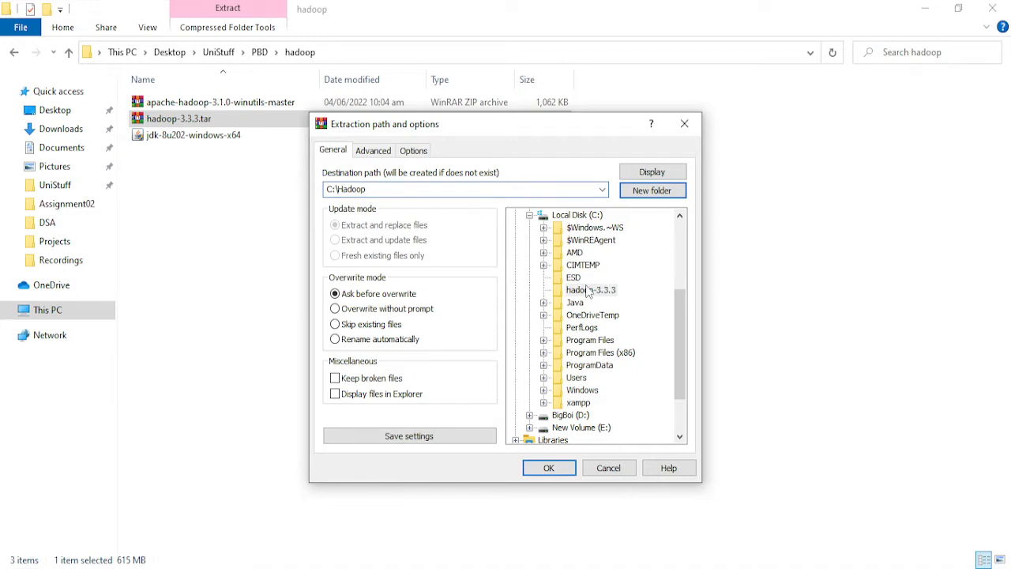
- Extract the hadoop-3.3.3.tar archive into C:\Hadoop
click(589, 290)
right_click(591, 296)
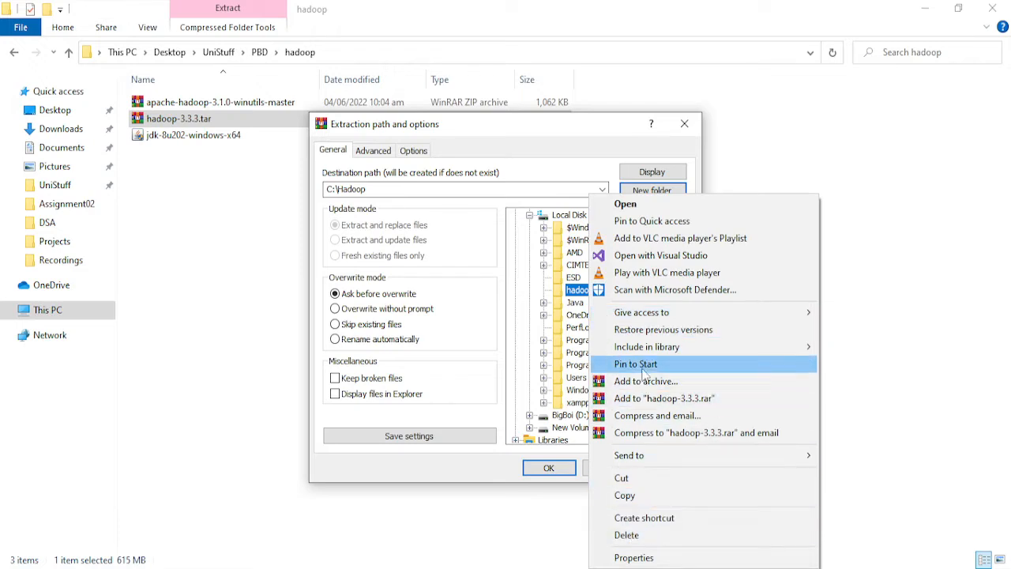
click(553, 470)
click(553, 470)
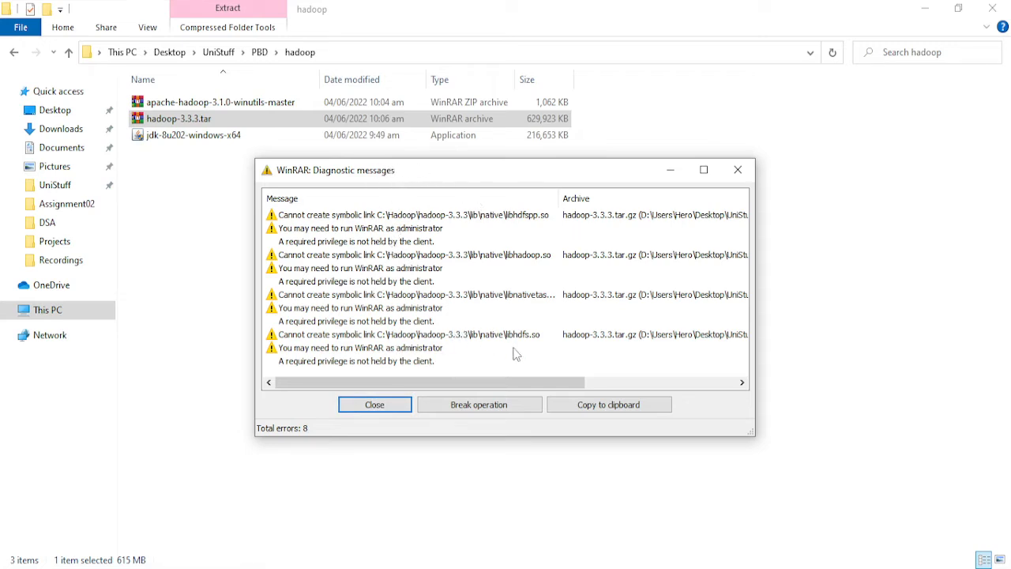
- Dismiss the archive extraction messages and open the extracted hadoop-3.3.3 folder inside C:\Hadoop to check its contents
click(391, 407)
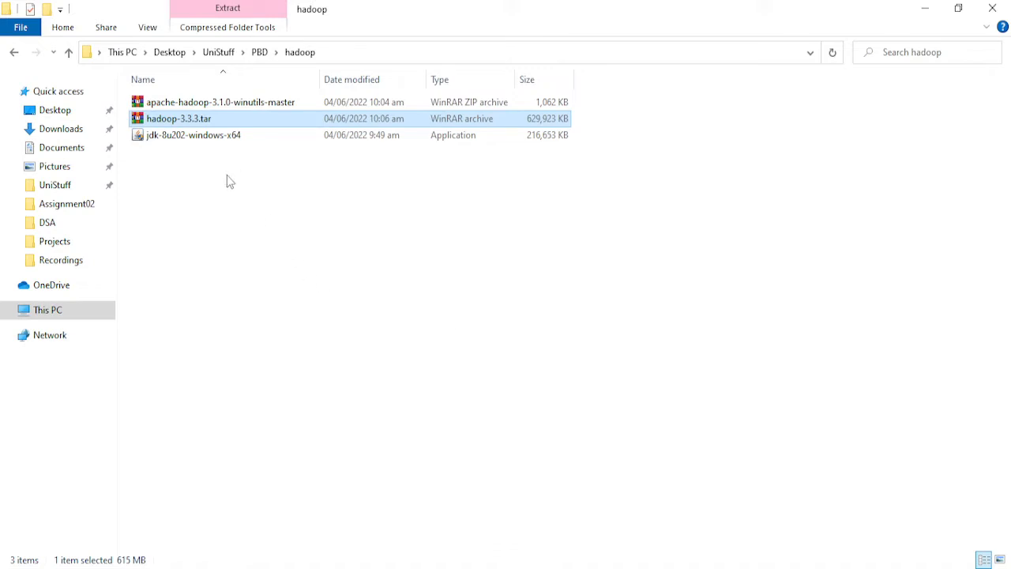
ctrl+click(218, 135)
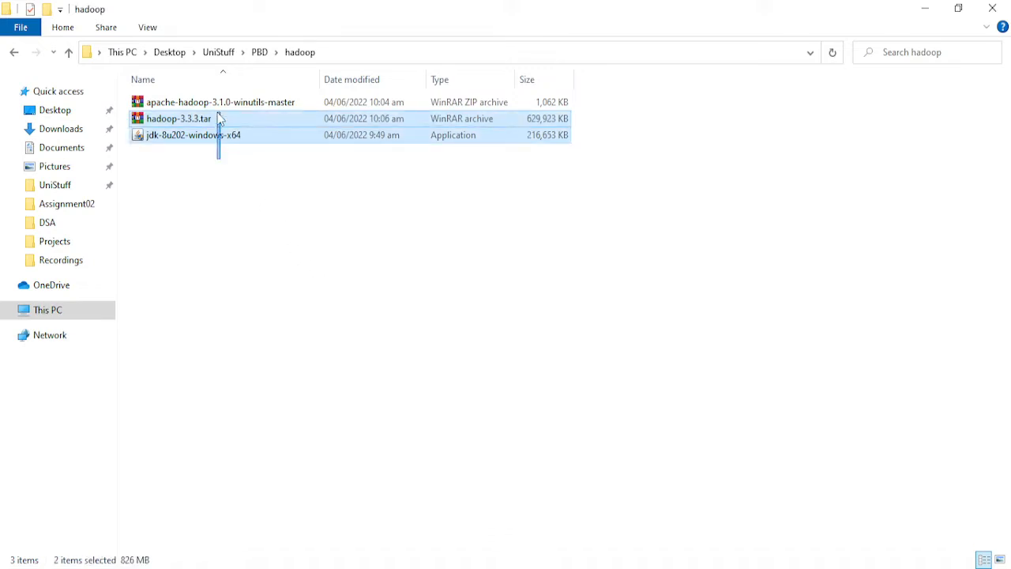
click(68, 314)
double_click(212, 245)
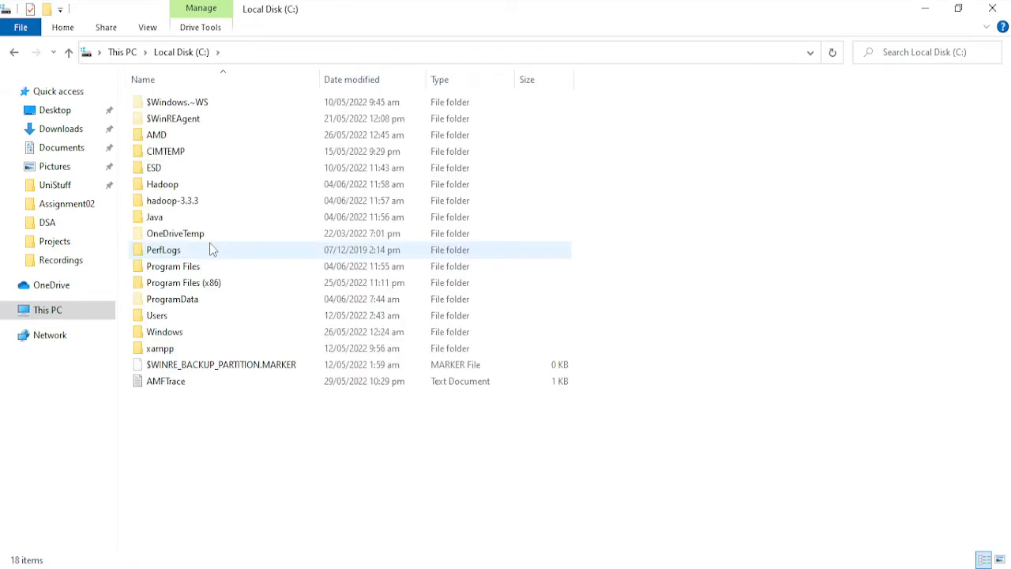
double_click(187, 188)
double_click(181, 104)
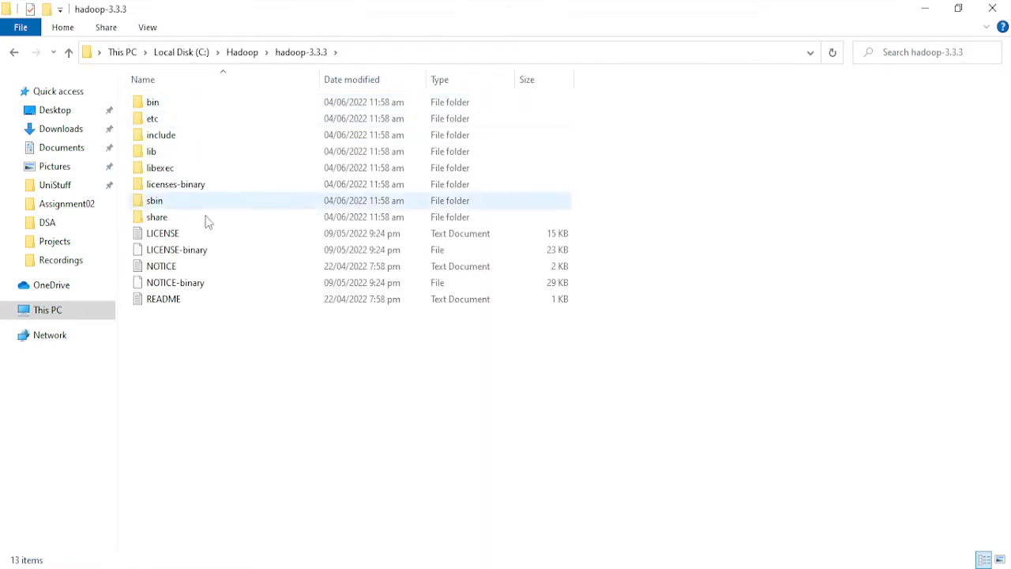
- Check the separate hadoop-3.3.3 folder directly on Local Disk (C:) and permanently delete it
click(14, 52)
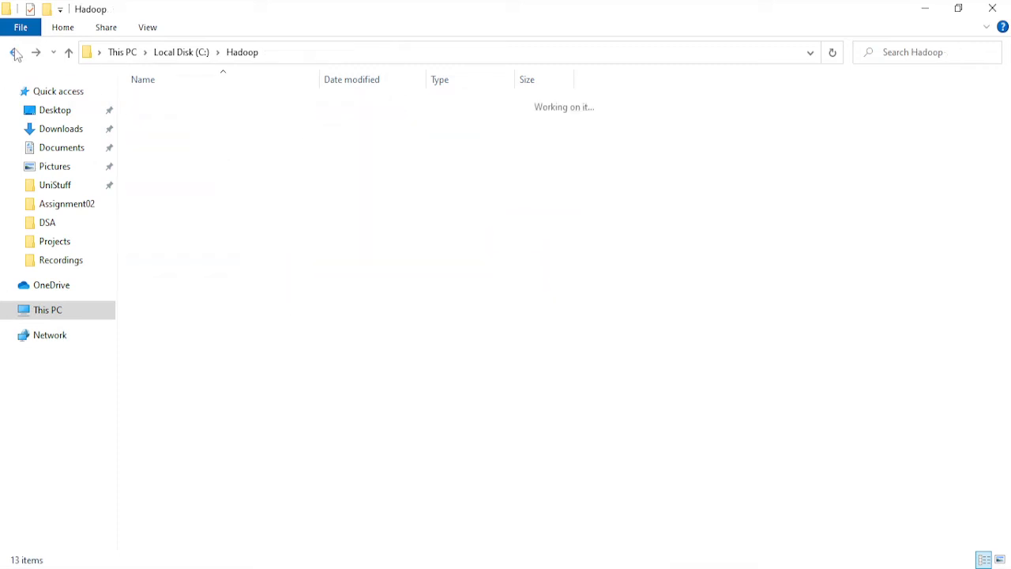
click(14, 52)
double_click(166, 200)
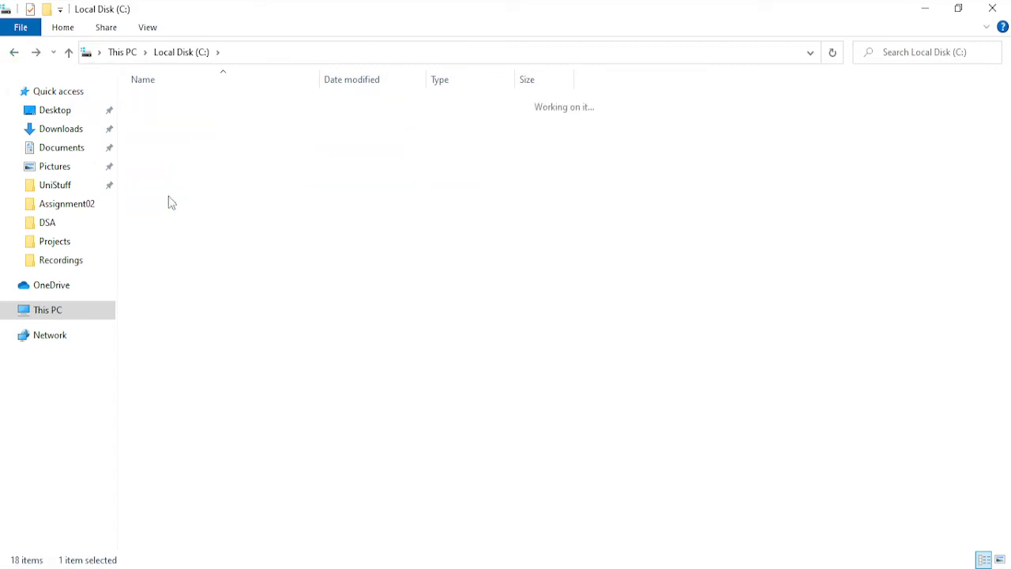
click(13, 51)
key(shift+Delete)
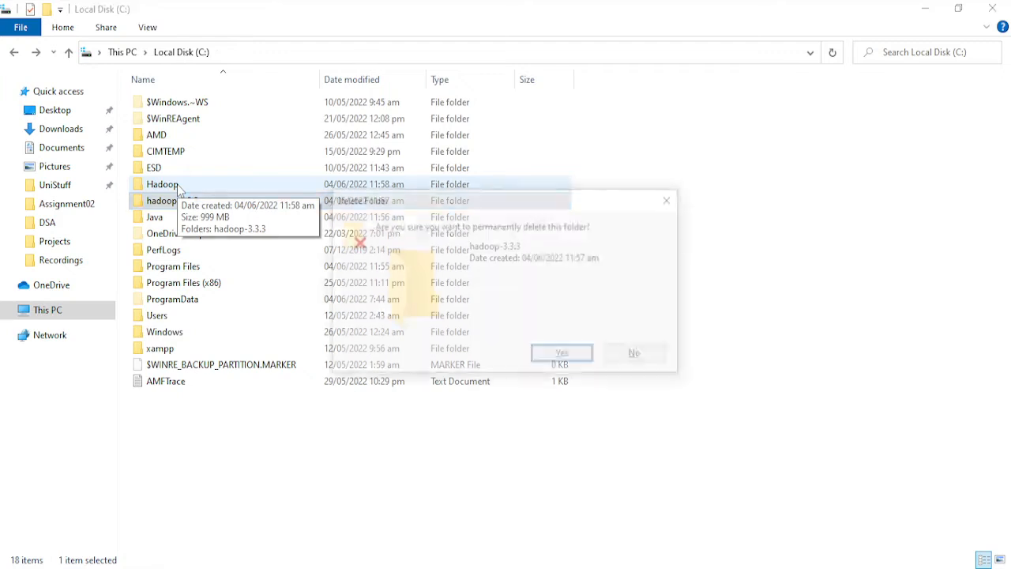
key(Return)
- Check the contents of the C:\Java folder and open the Environment Variables dialog of the system properties
click(175, 186)
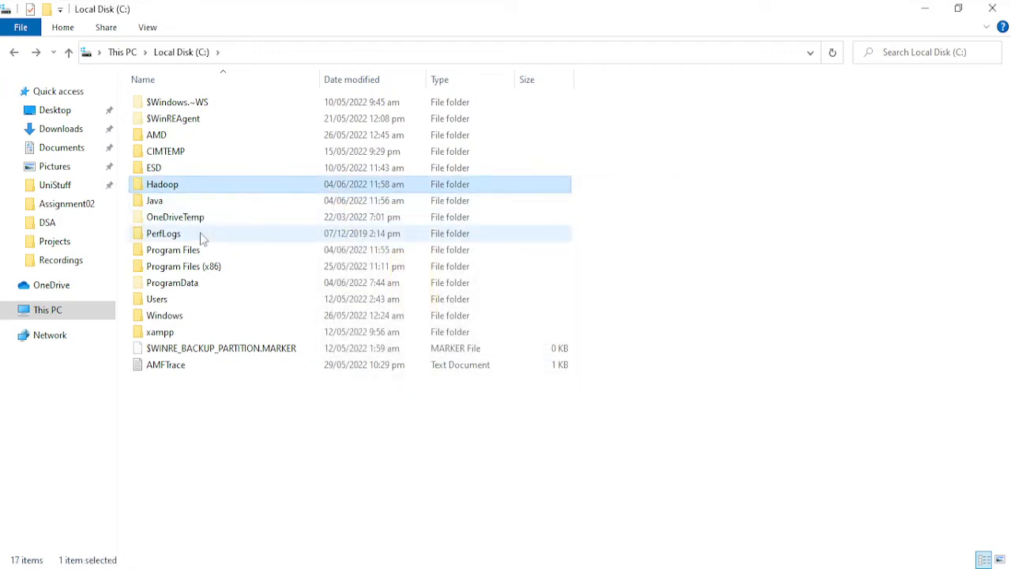
double_click(164, 202)
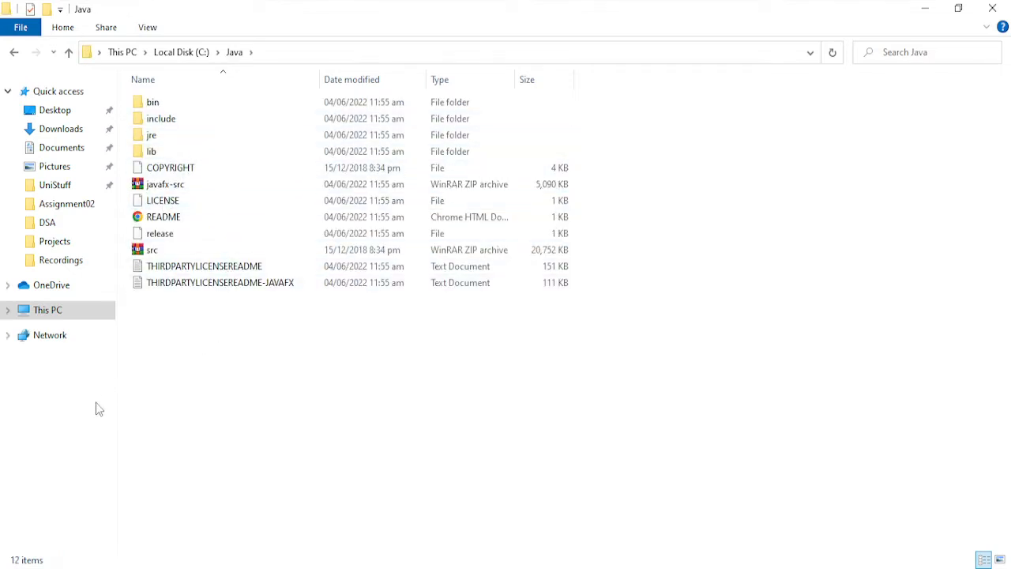
key(super)
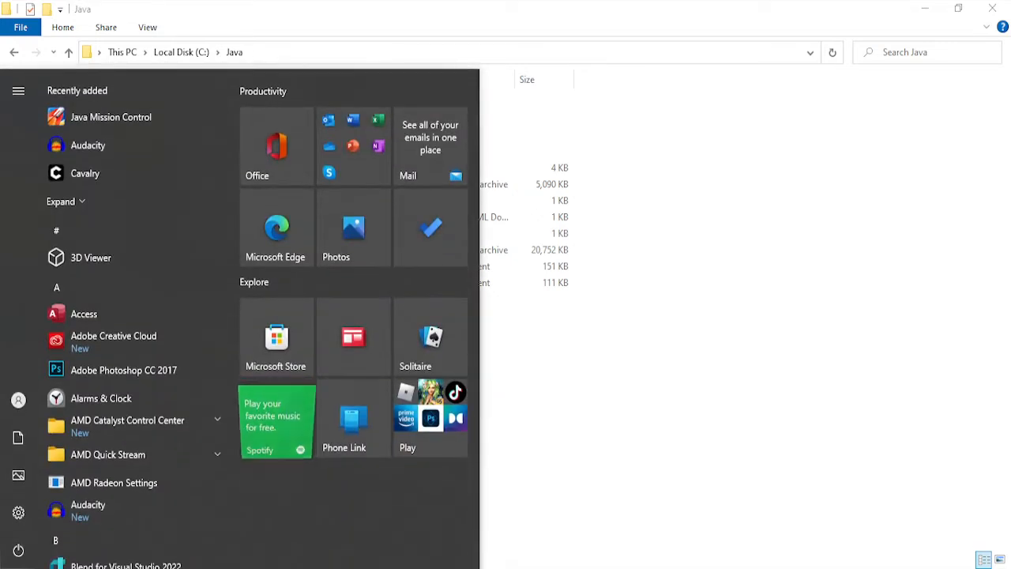
text(envi)
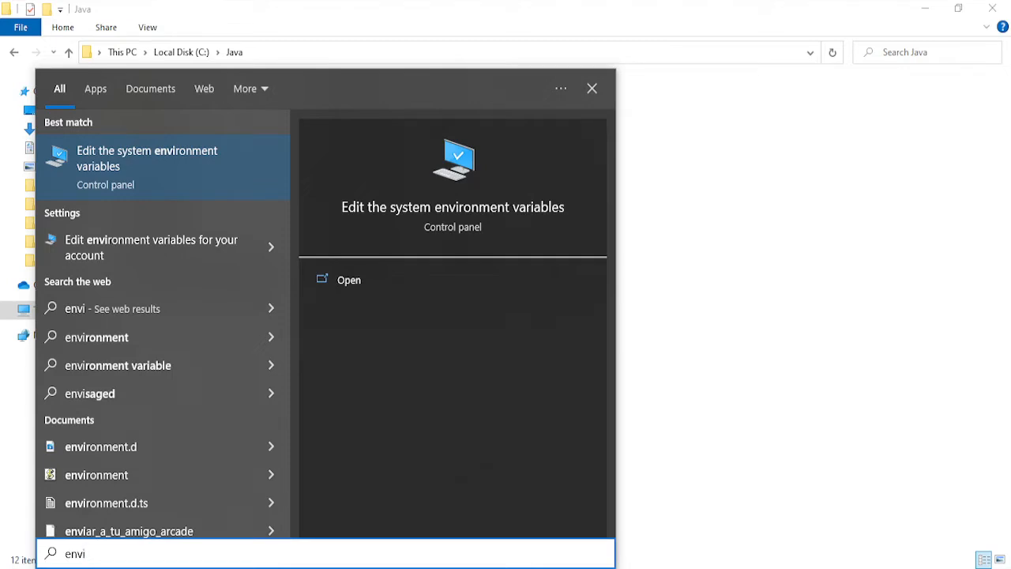
key(Return)
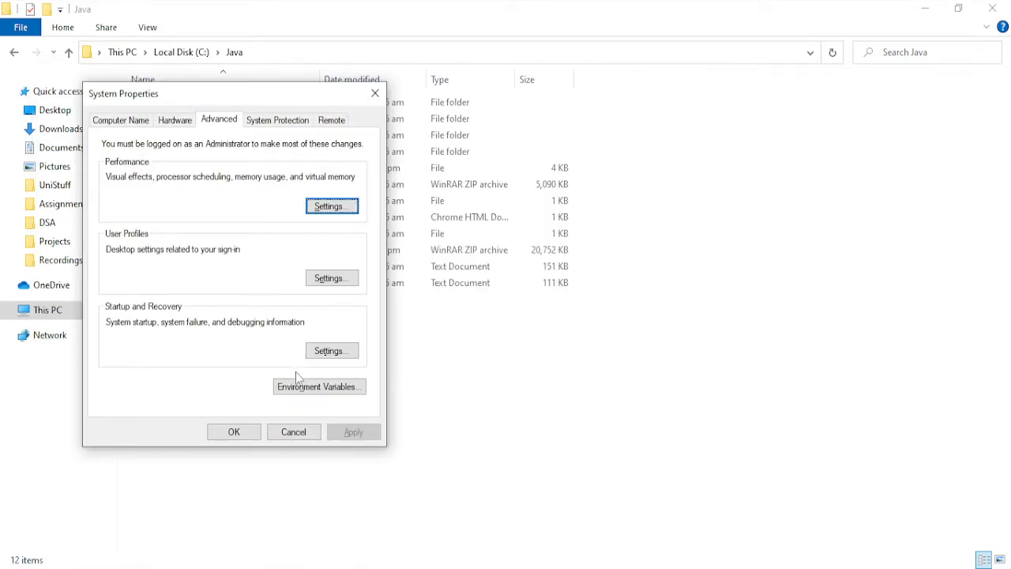
click(300, 387)
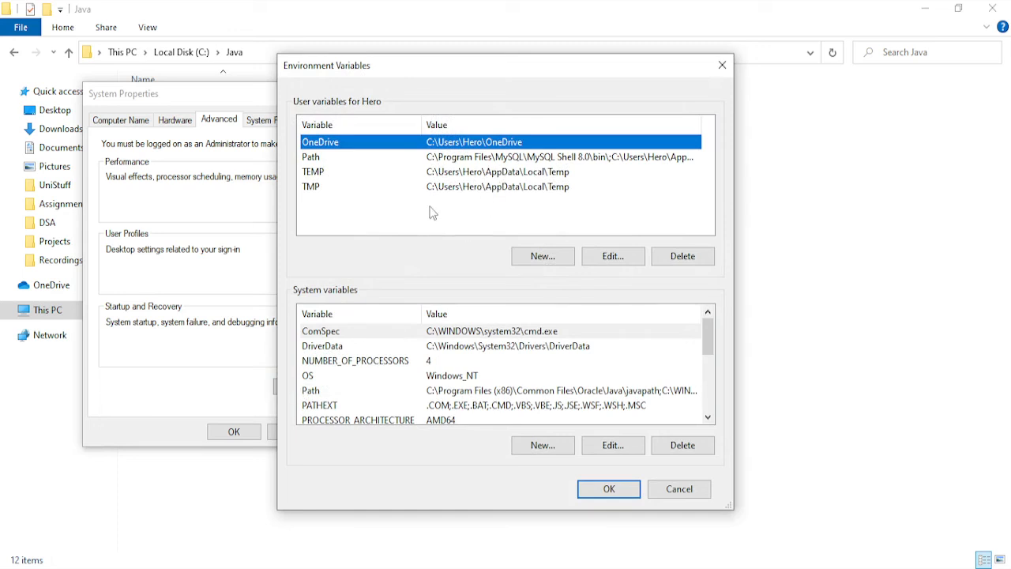
- Start a new user variable and name it HADOOP_HOME
click(540, 257)
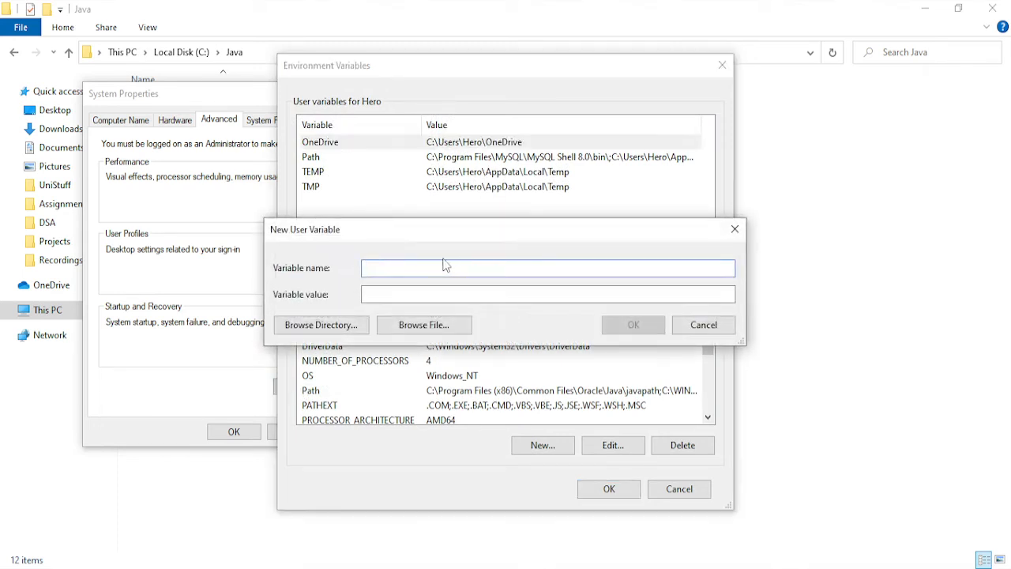
text(H)
text(ADOOP_HOME)
- Browse to the bin folder inside C:\Hadoop\hadoop-3.3.3 and copy its full path
click(224, 30)
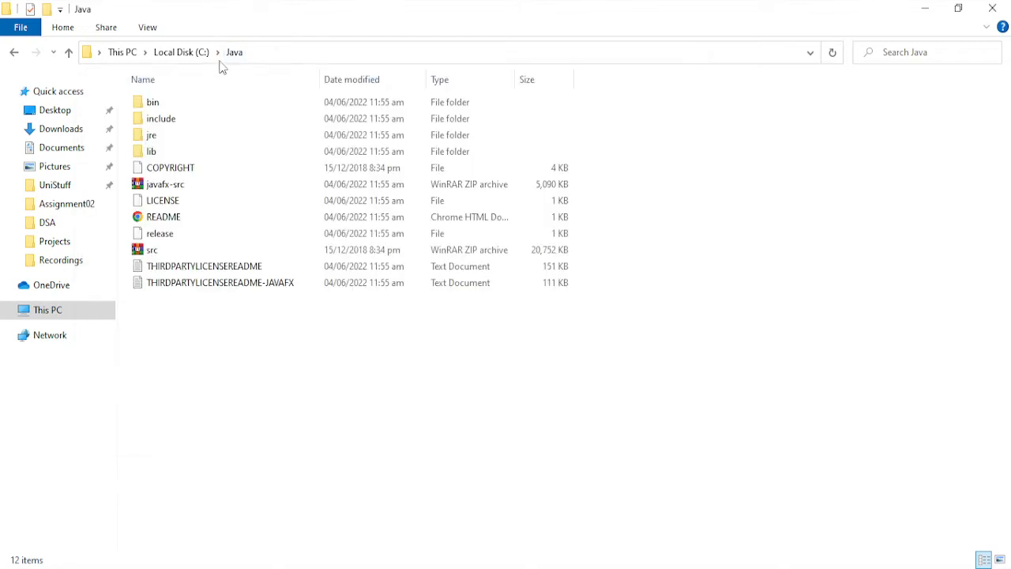
click(13, 54)
double_click(181, 187)
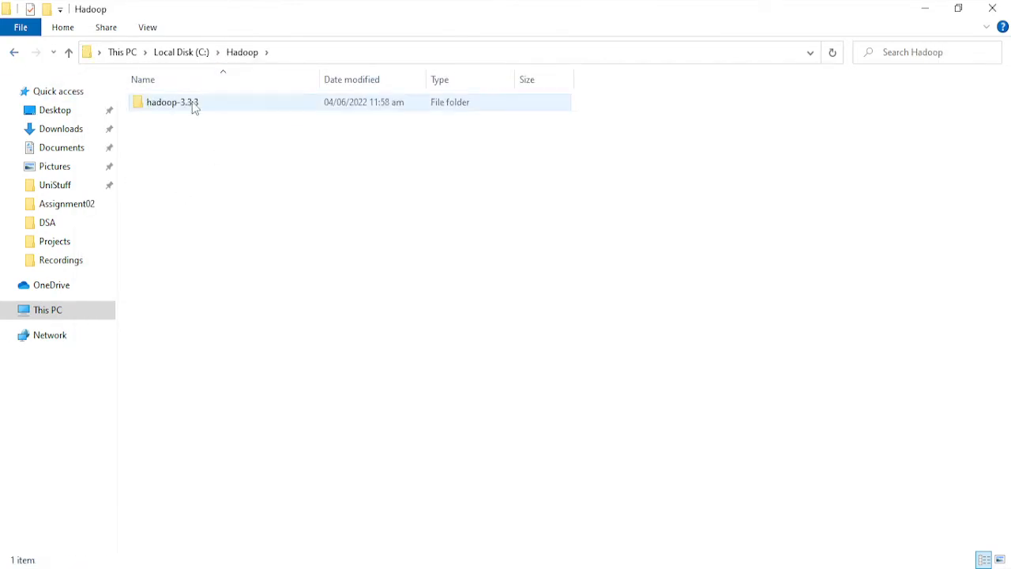
double_click(192, 103)
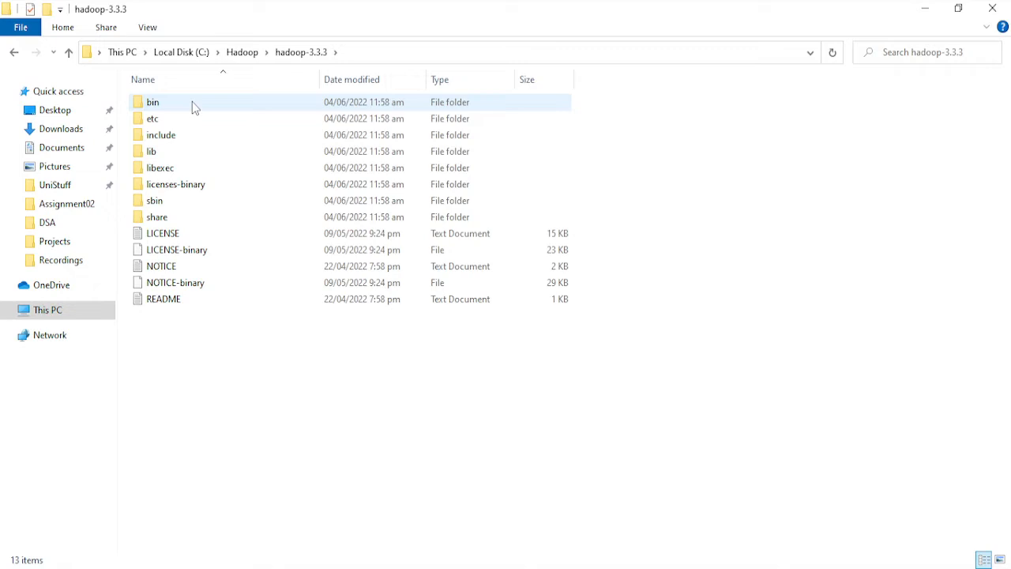
double_click(192, 102)
click(380, 52)
right_click(379, 52)
key(ctrl+c)
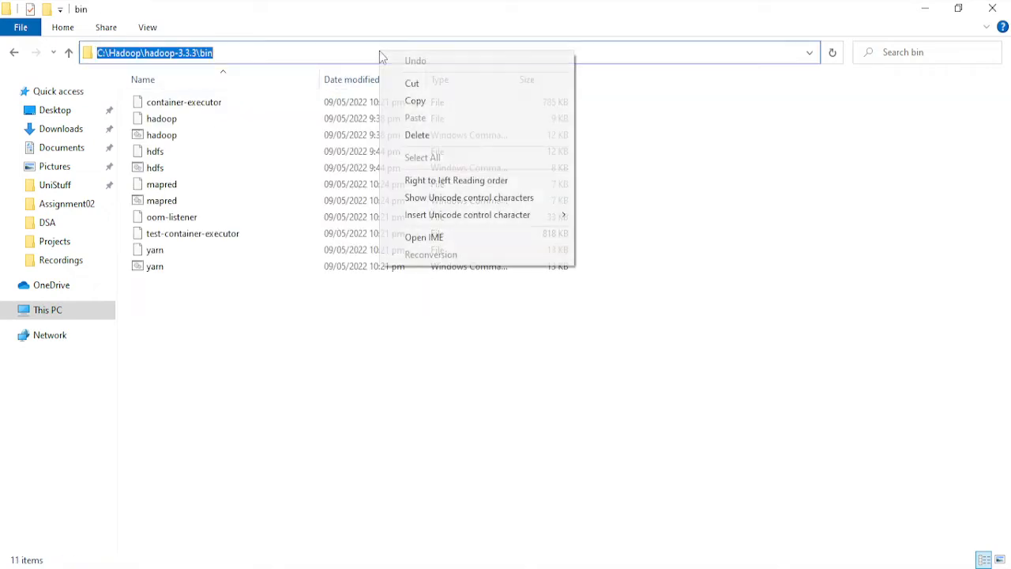
click(417, 101)
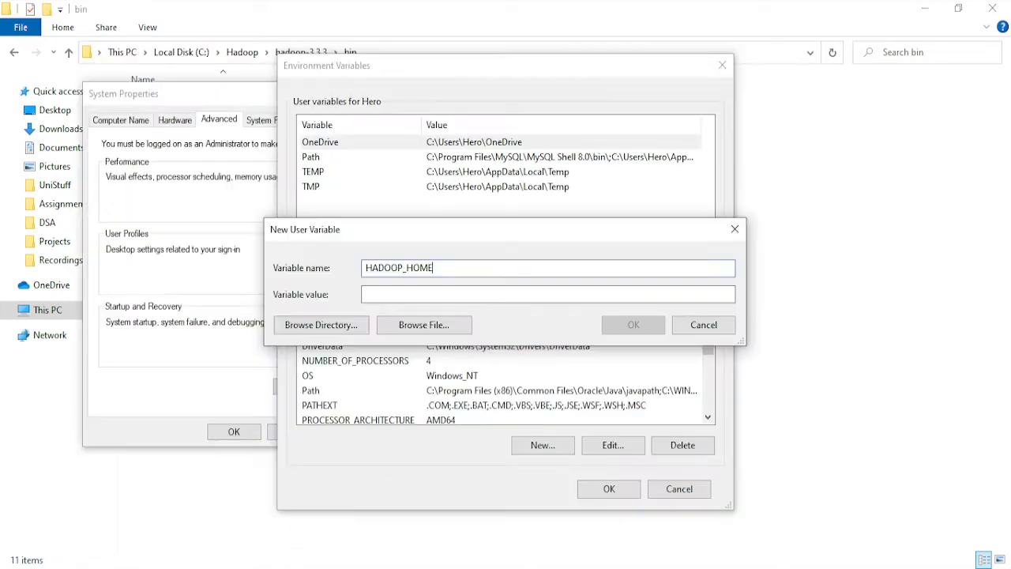
- Set the HADOOP_HOME value to C:\Hadoop\hadoop-3.3.3\bin and save the variable
click(455, 293)
right_click(449, 297)
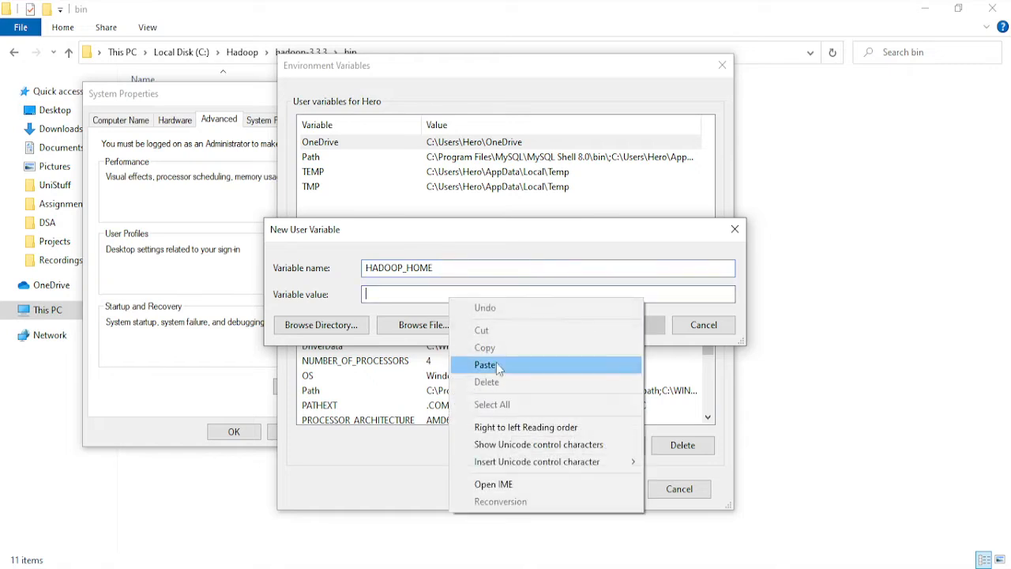
click(486, 365)
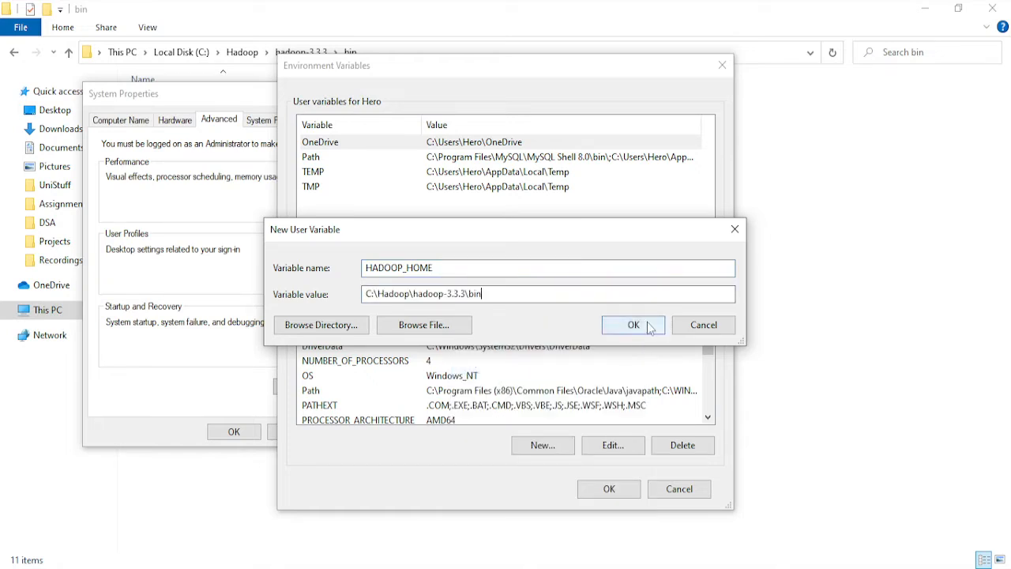
click(648, 326)
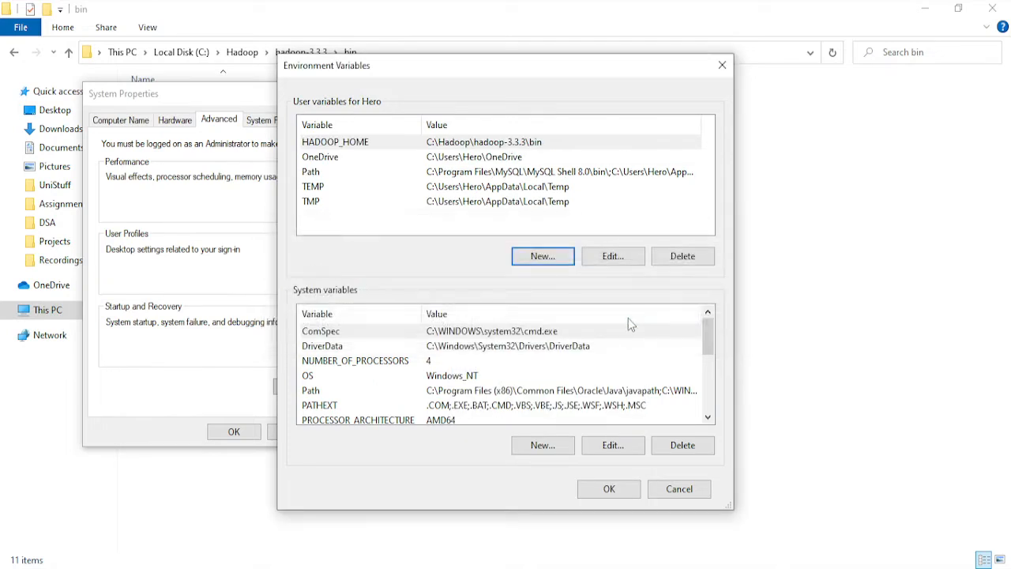
- Start a new user variable named JAVA_HOME and copy the full path of the bin folder inside C:\Java
click(540, 257)
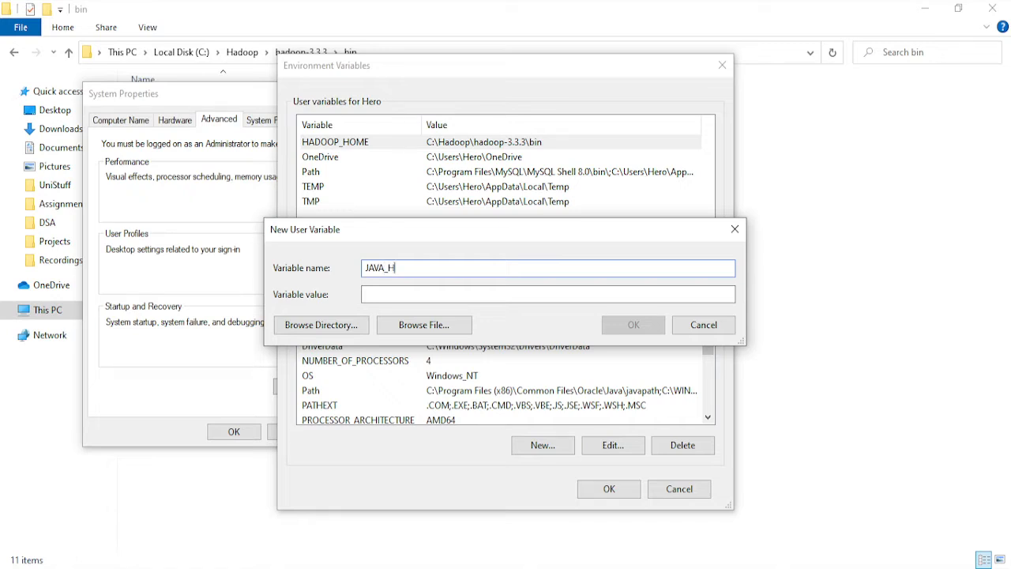
click(241, 8)
click(180, 52)
double_click(181, 200)
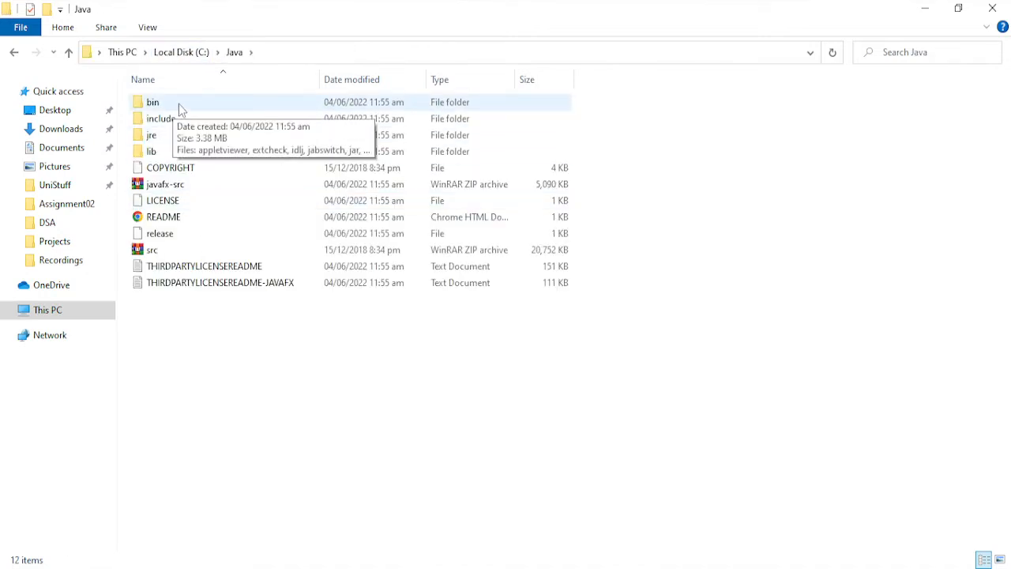
double_click(176, 108)
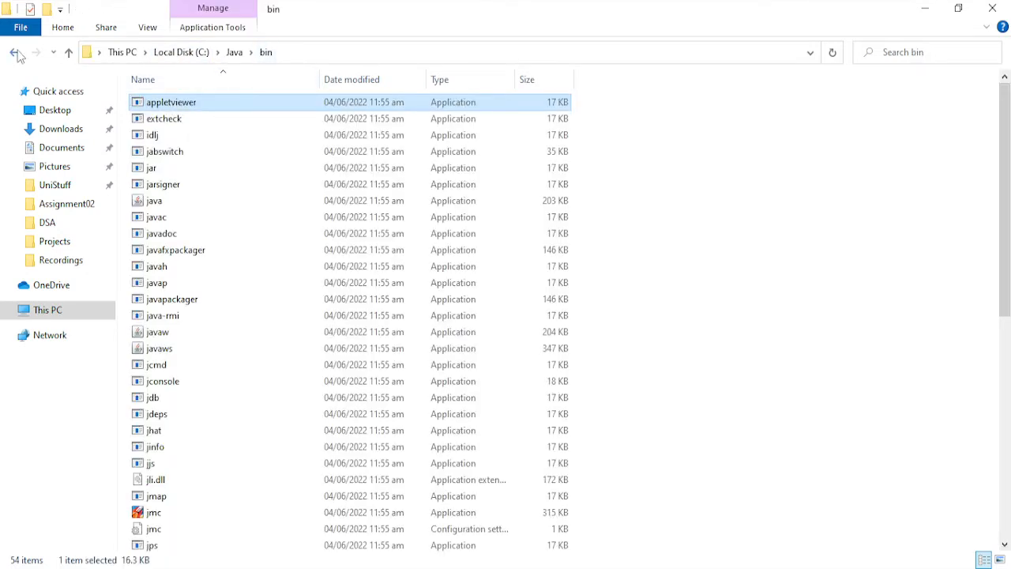
click(16, 54)
double_click(183, 106)
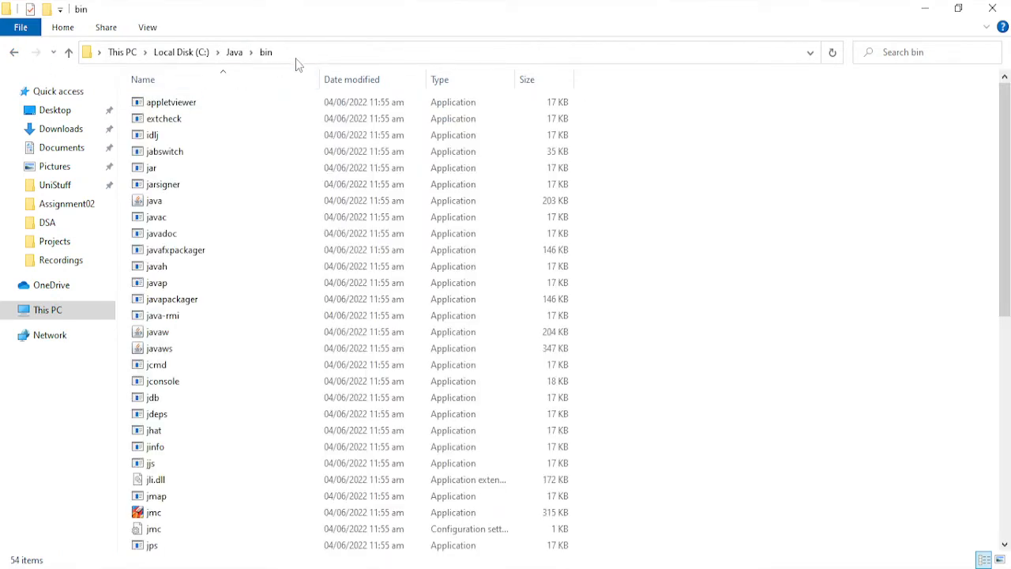
click(311, 52)
key(ctrl+c)
right_click(311, 54)
click(352, 103)
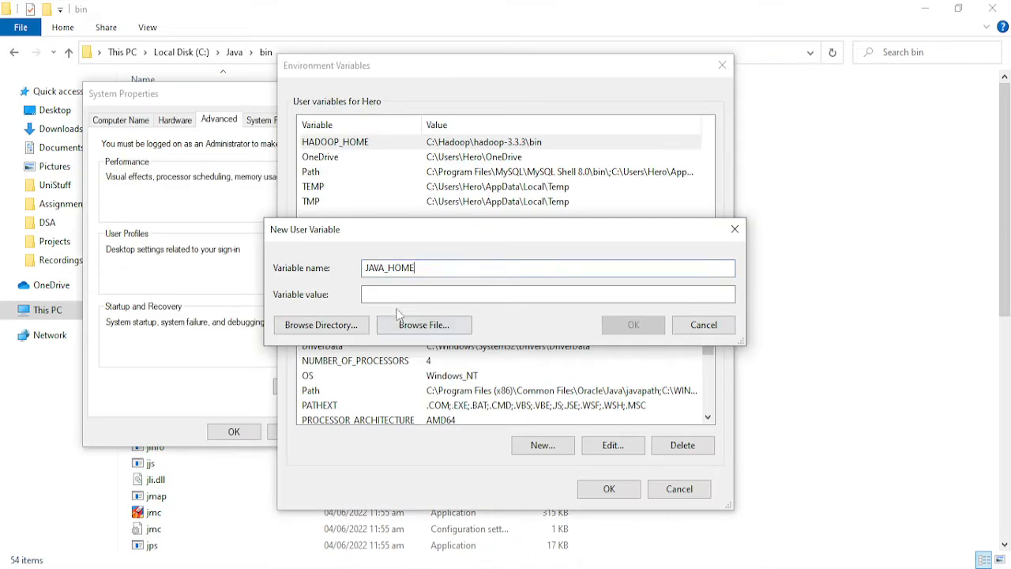
- Set the JAVA_HOME value to C:\Java\bin and save the variable
right_click(398, 294)
click(435, 362)
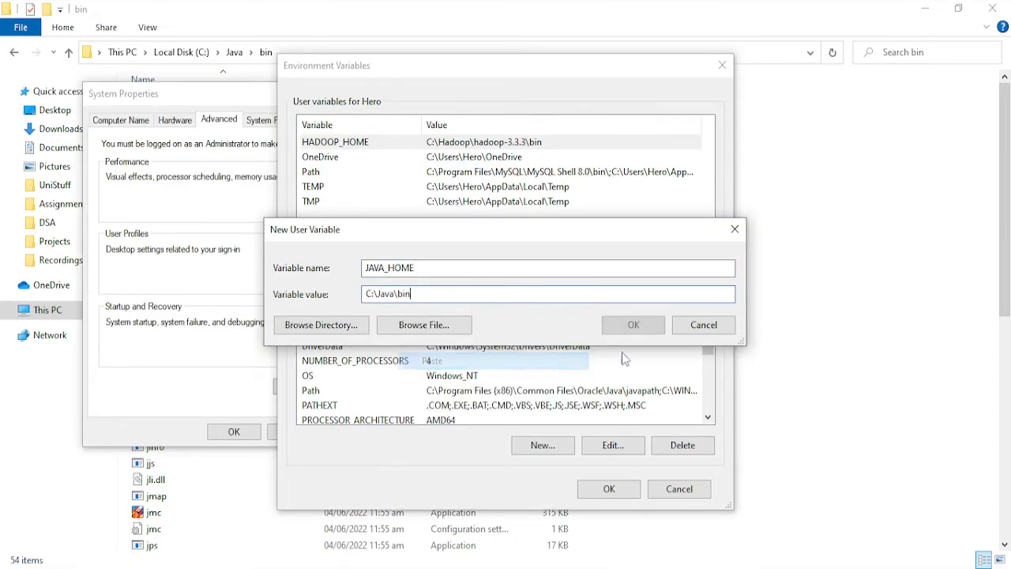
click(649, 326)
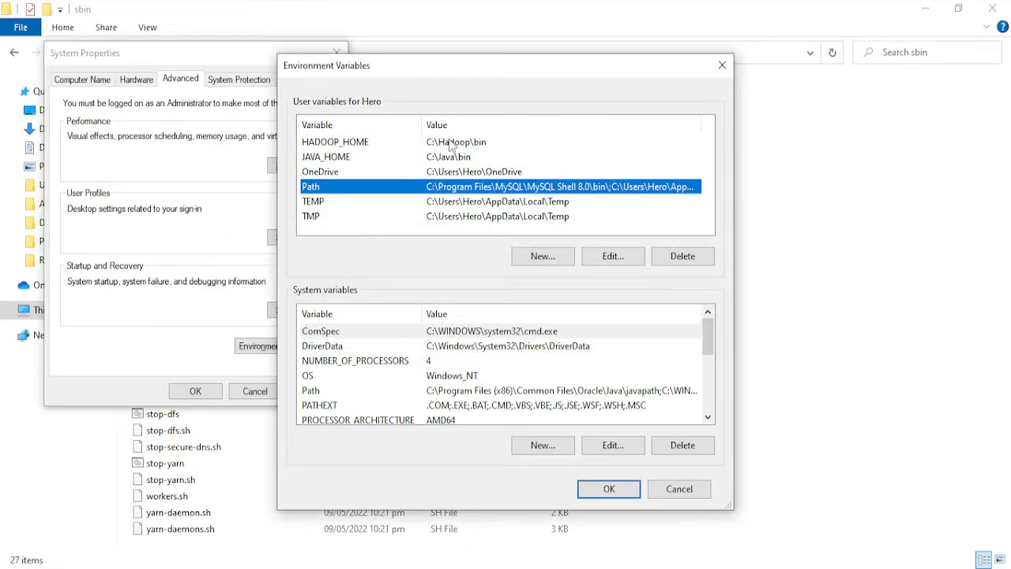
- Review the HADOOP_HOME and JAVA_HOME user variables and open the user Path variable for editing
click(452, 146)
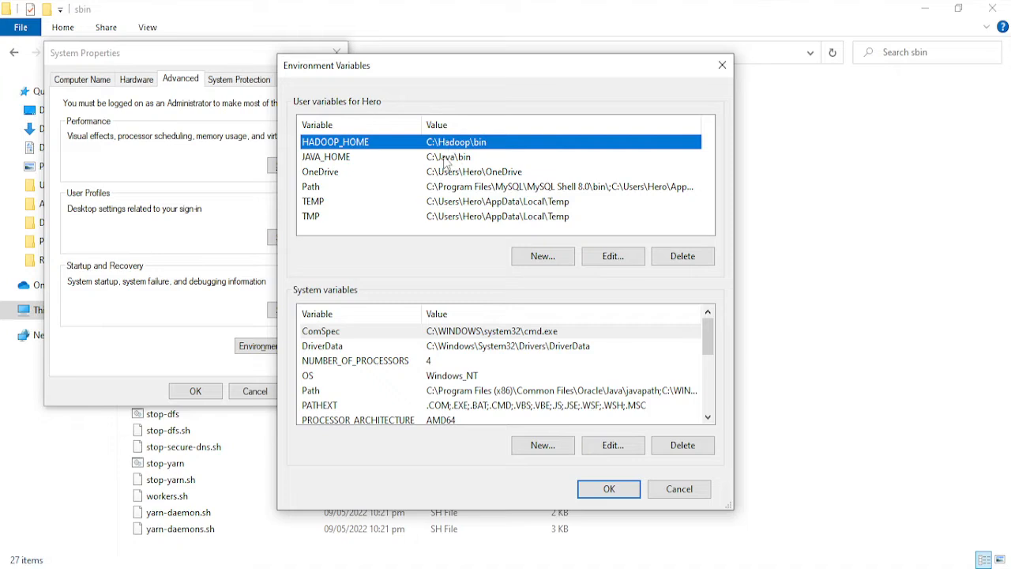
click(450, 159)
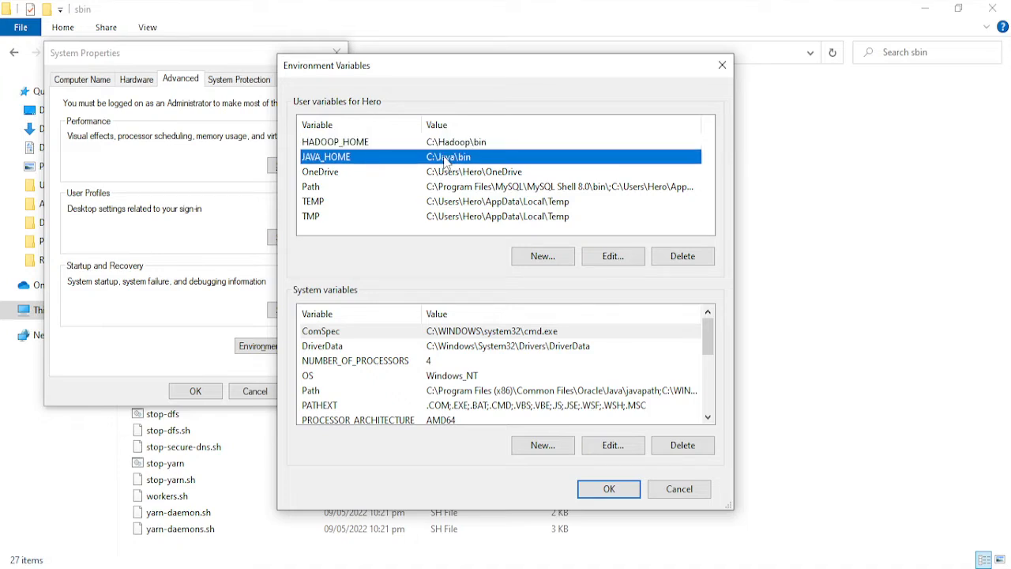
click(369, 187)
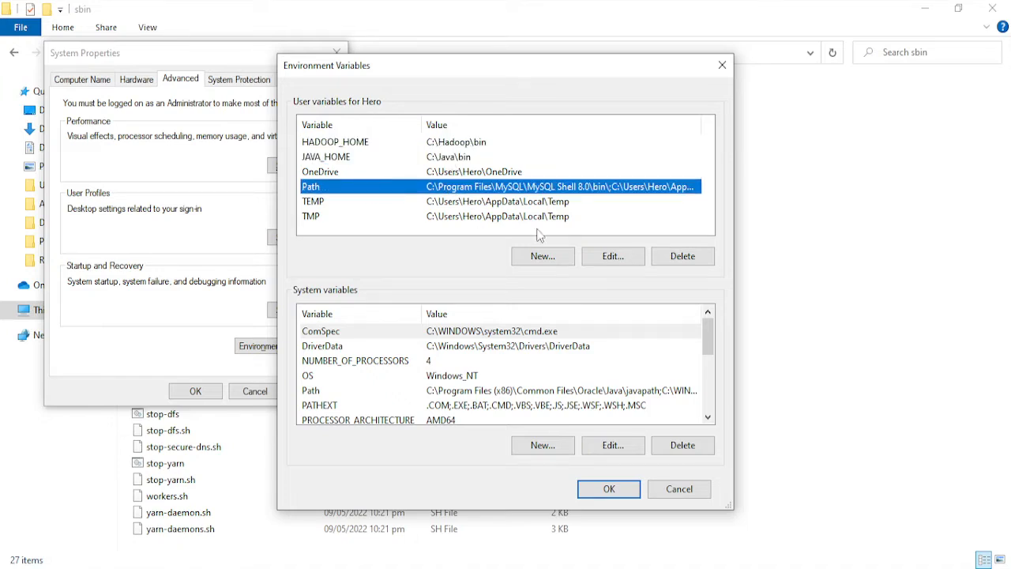
click(606, 257)
- Check the C:\Java\bin and C:\Hadoop\bin entries in the user Path variable
click(398, 210)
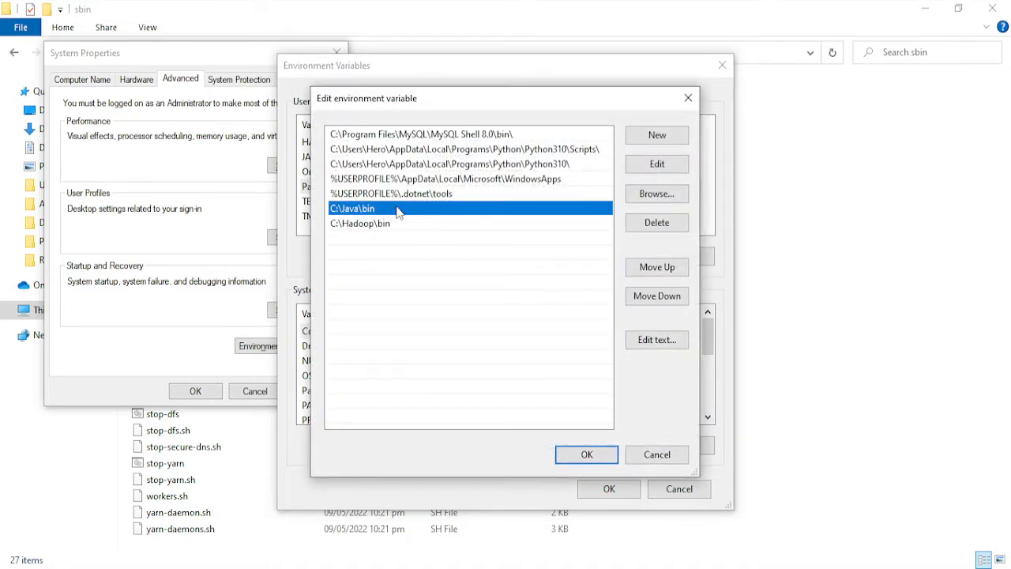
click(389, 232)
click(392, 212)
click(409, 229)
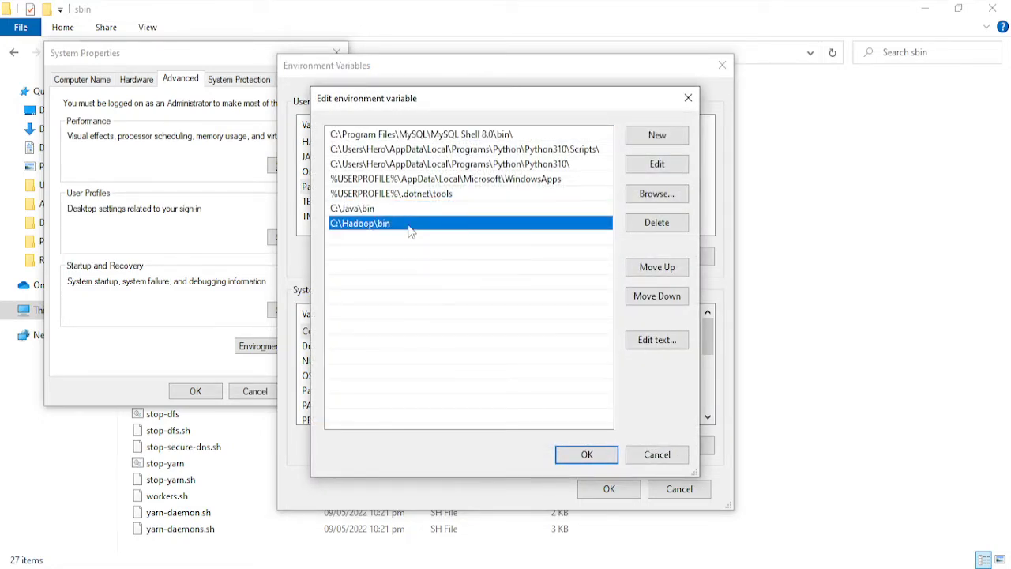
- Add C:\Java\bin as a new entry at the end of the user Path list
click(651, 137)
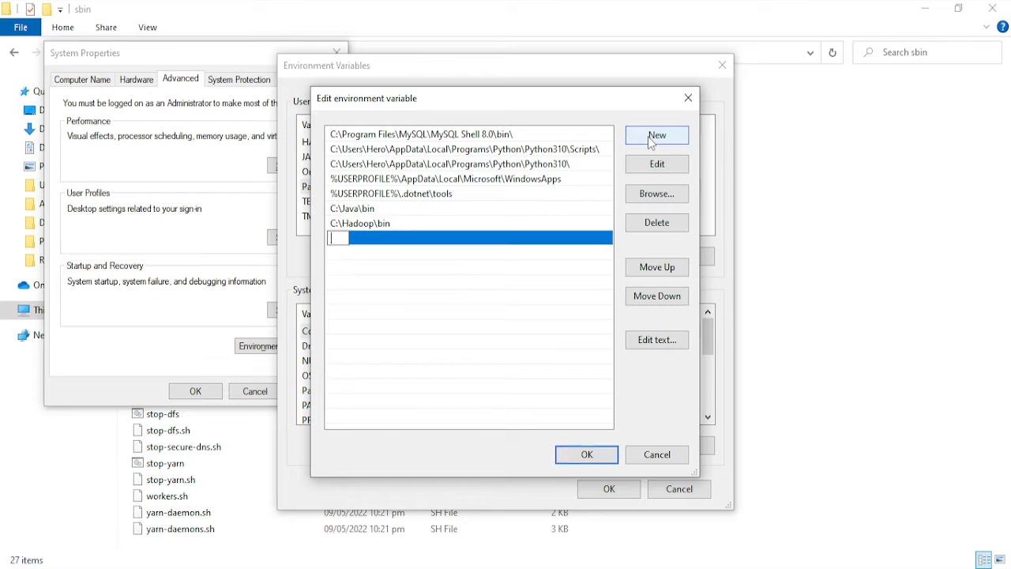
text(C:\Java)
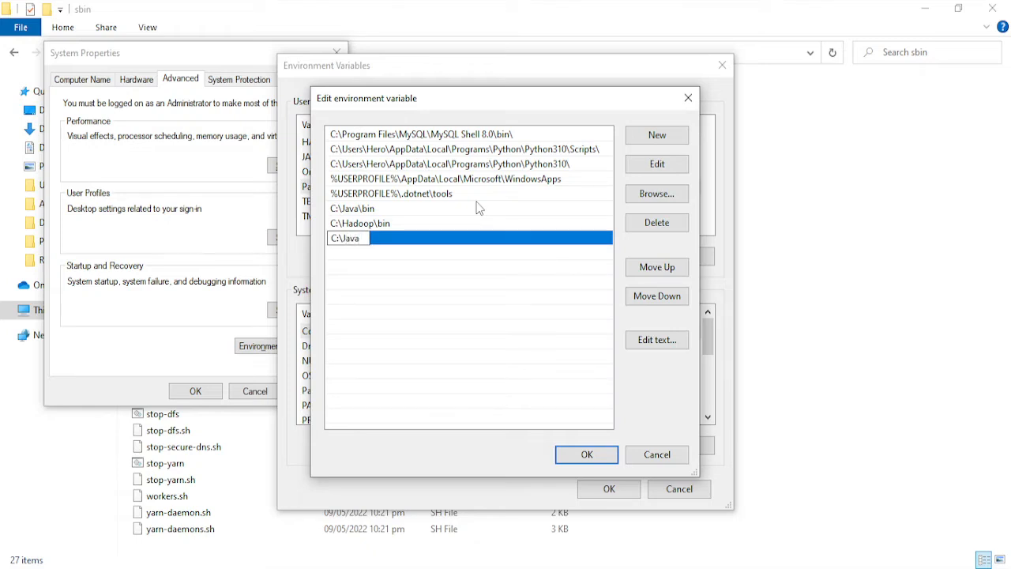
text(\bin)
click(532, 319)
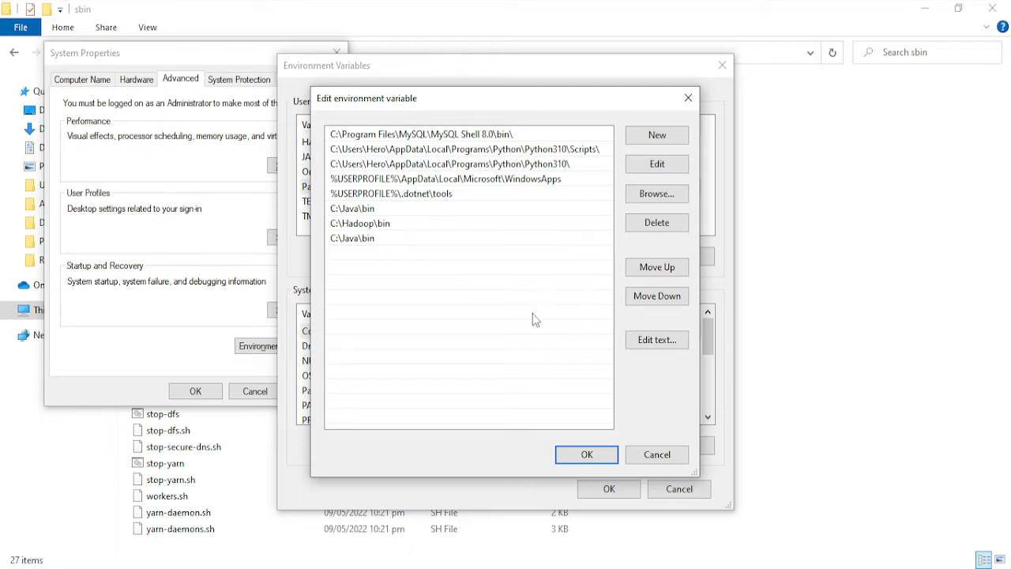
- Delete the duplicate C:\Java\bin entry at the end of the Path list and select C:\Hadoop\bin
click(444, 240)
click(658, 222)
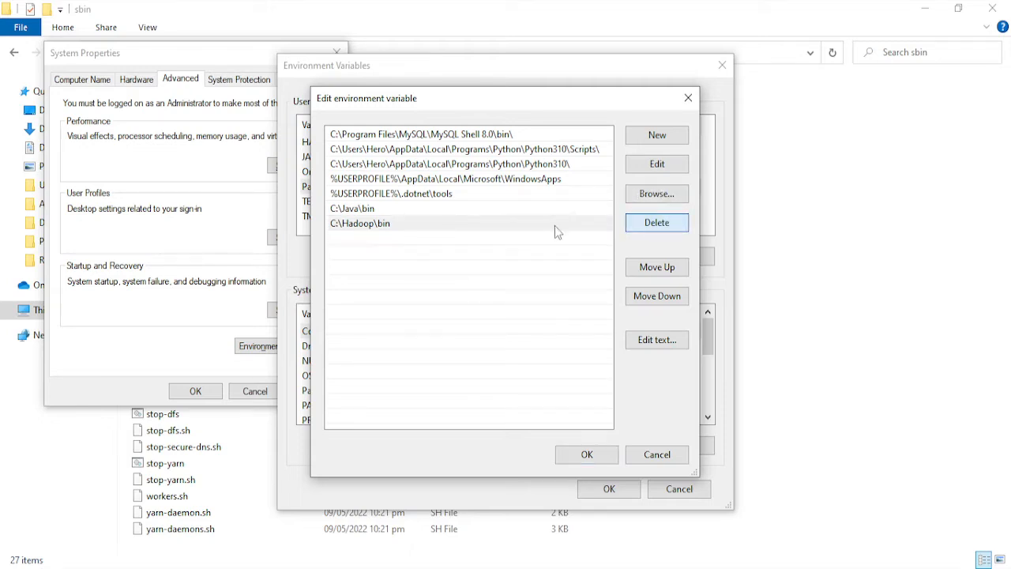
click(391, 228)
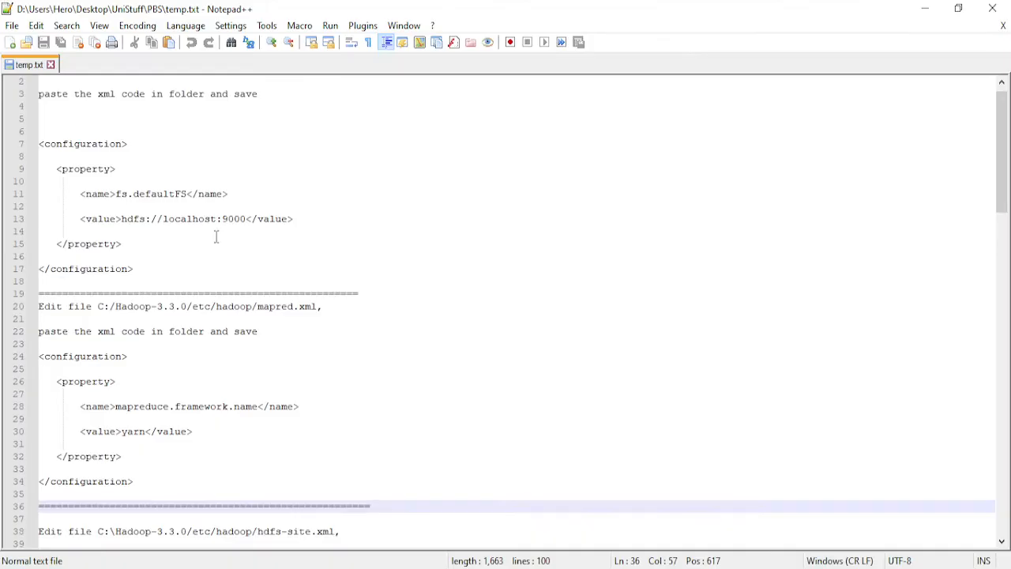
- Switch from the temp.txt notes to File Explorer and open the etc\hadoop folder inside C:\Hadoop\hadoop-3.3.3
scroll(217, 235, up, 1)
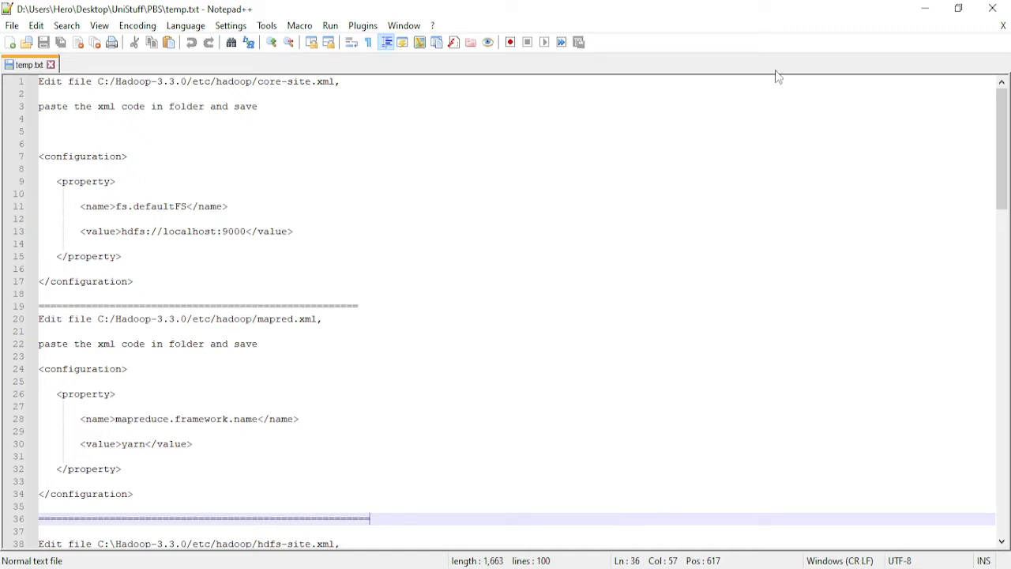
click(925, 8)
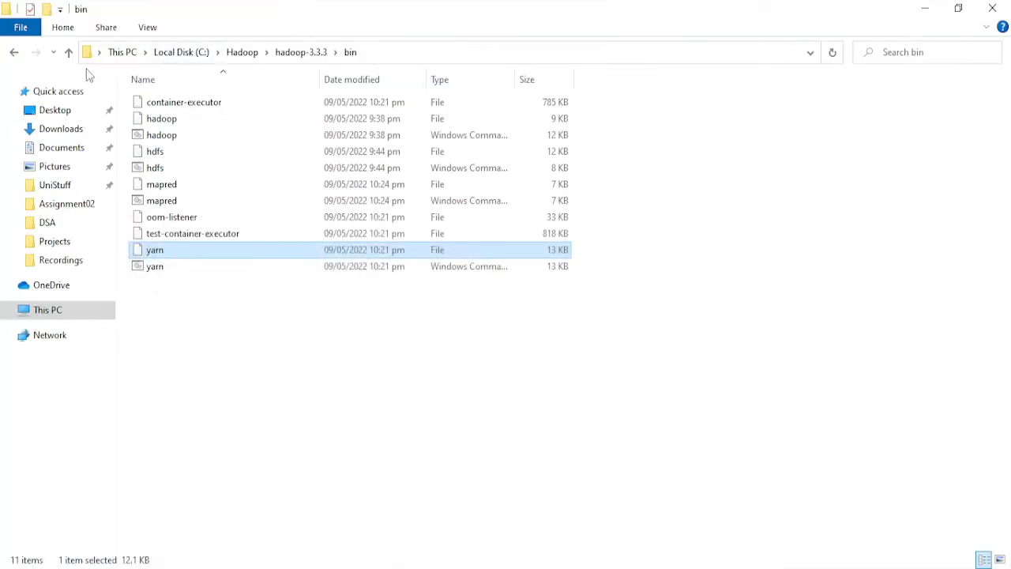
click(14, 53)
double_click(176, 125)
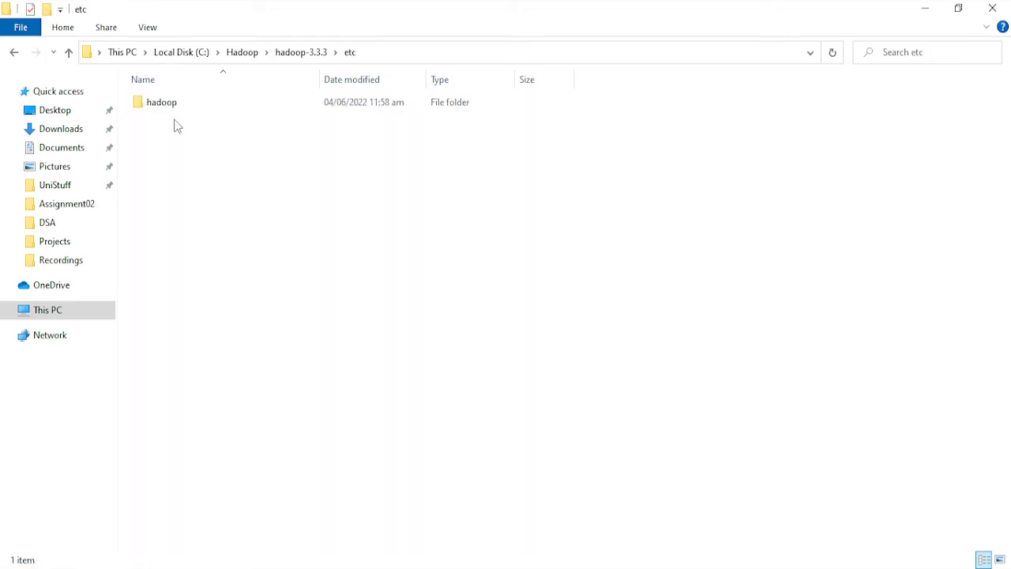
double_click(183, 104)
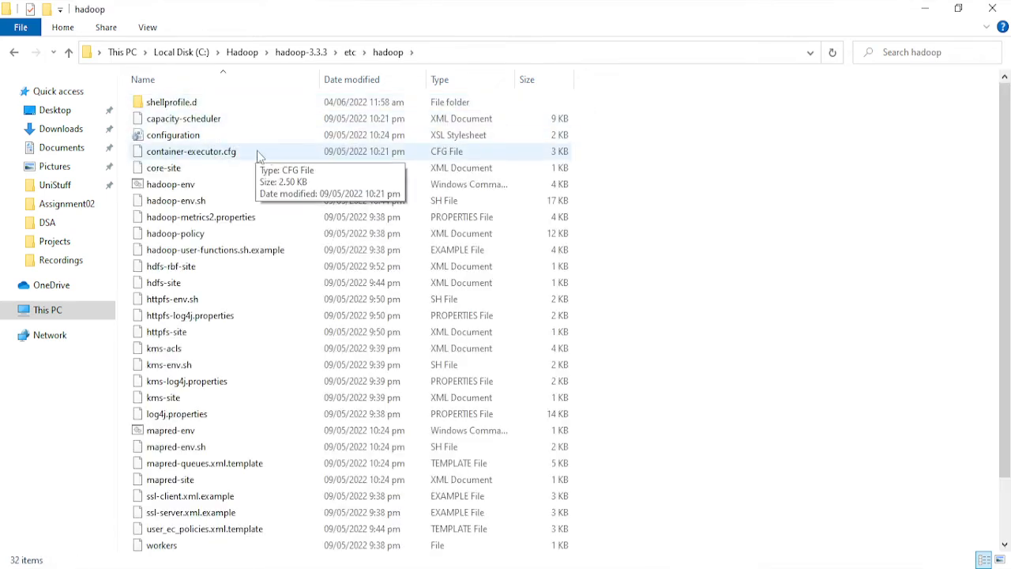
- Look through the XML snippets in temp.txt in Notepad++ and copy the fs.defaultFS property block for core-site.xml
key(alt+Tab)
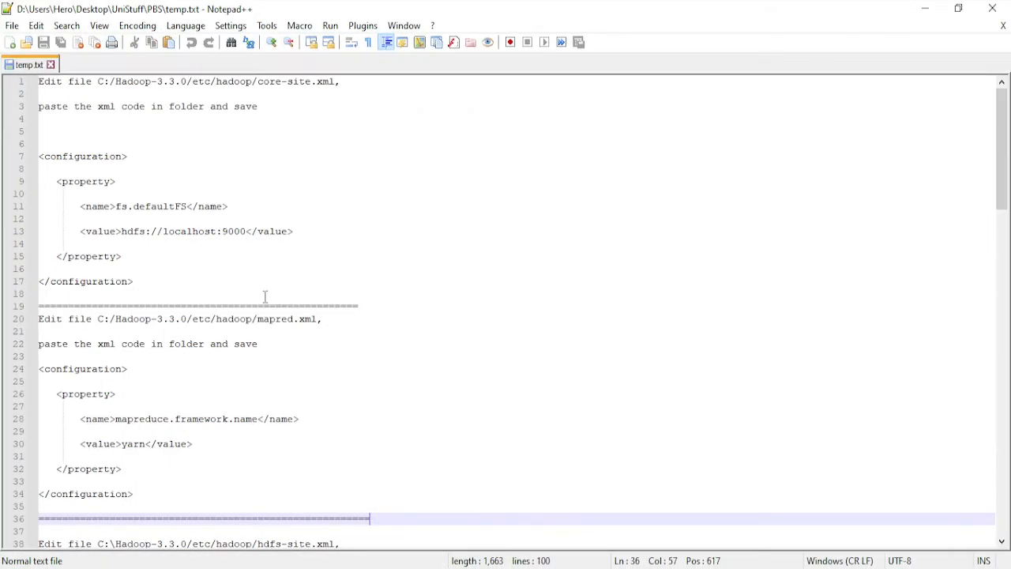
scroll(297, 309, down, 9)
scroll(273, 377, down, 9)
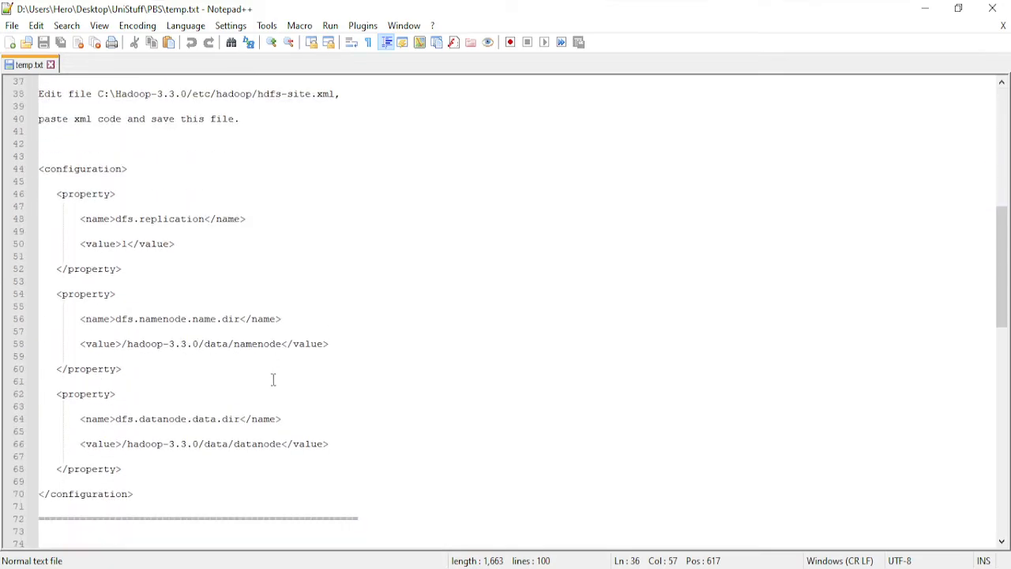
scroll(280, 387, up, 9)
scroll(280, 387, up, 9)
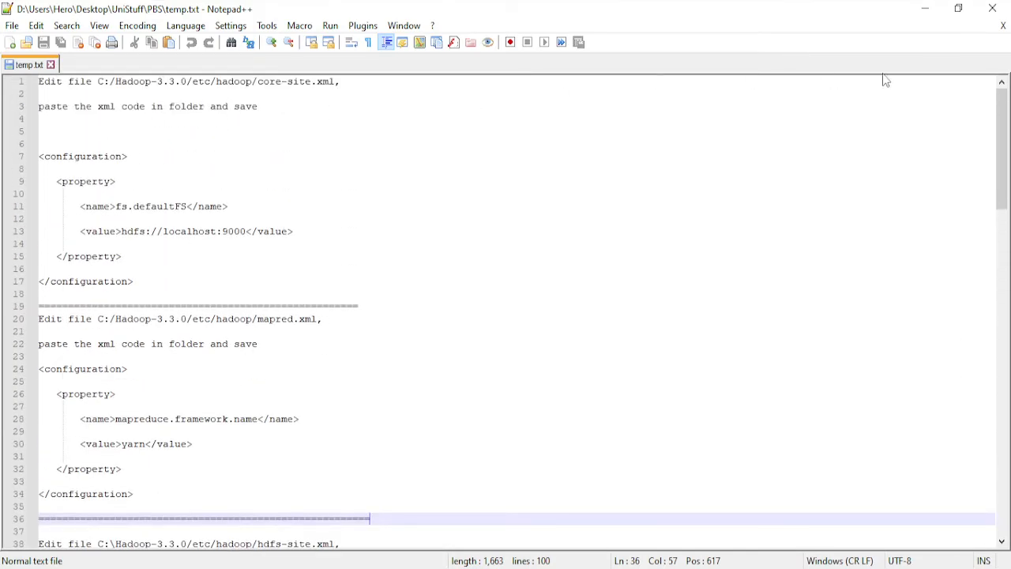
drag(56, 182, 227, 264)
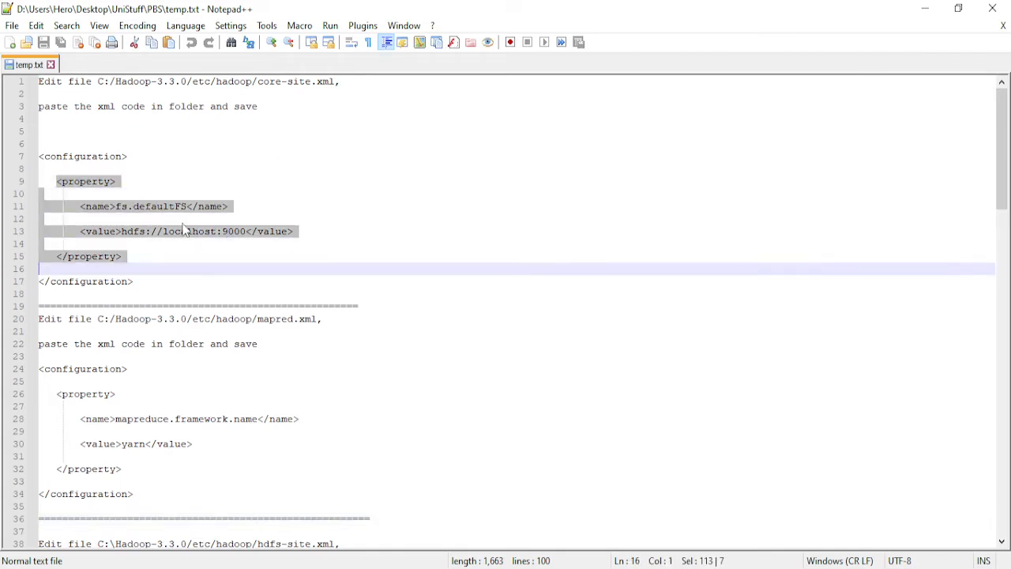
right_click(182, 223)
click(221, 249)
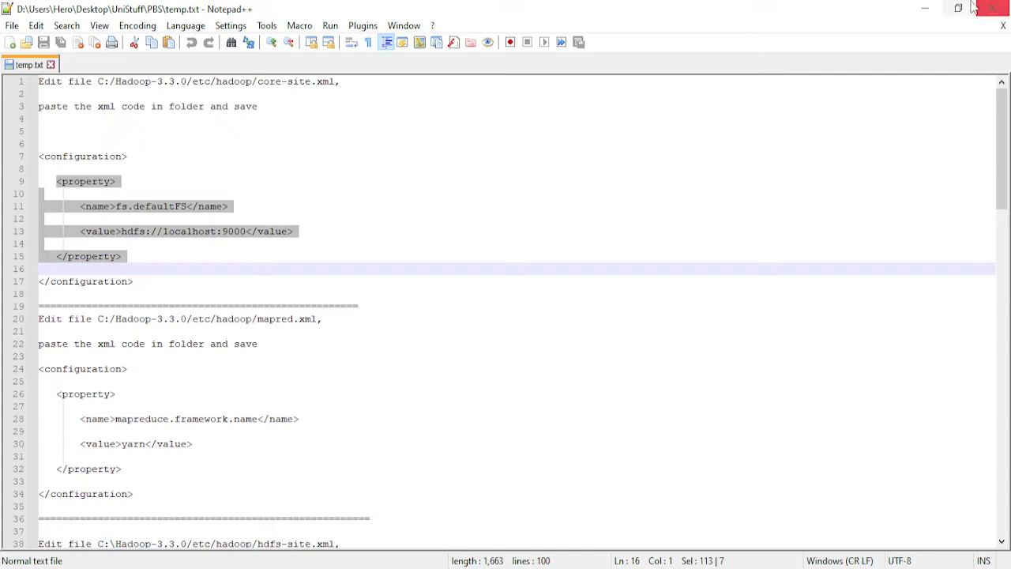
- Return to the etc\hadoop folder in File Explorer and open core-site.xml in Notepad++
click(925, 8)
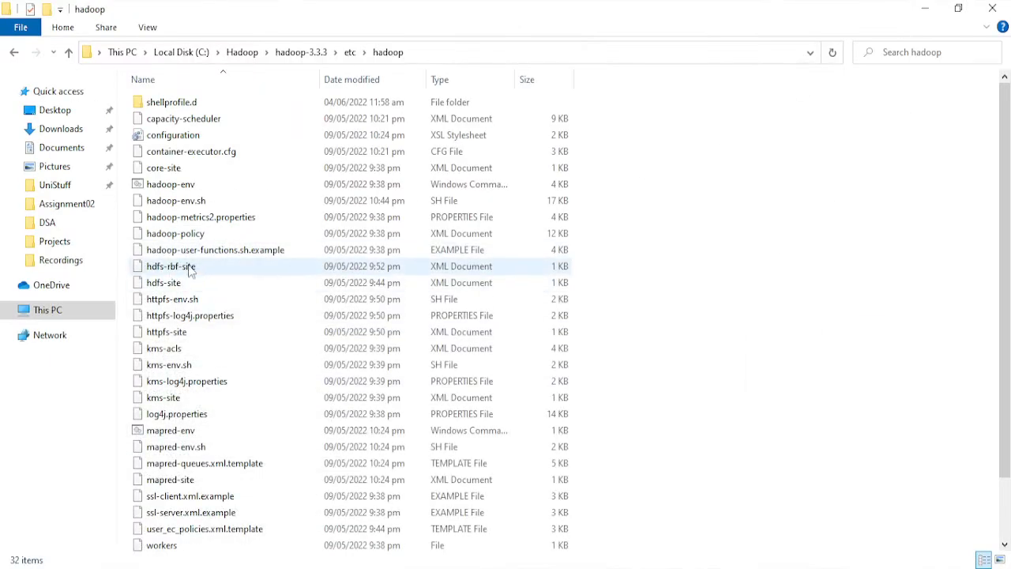
click(192, 170)
right_click(193, 176)
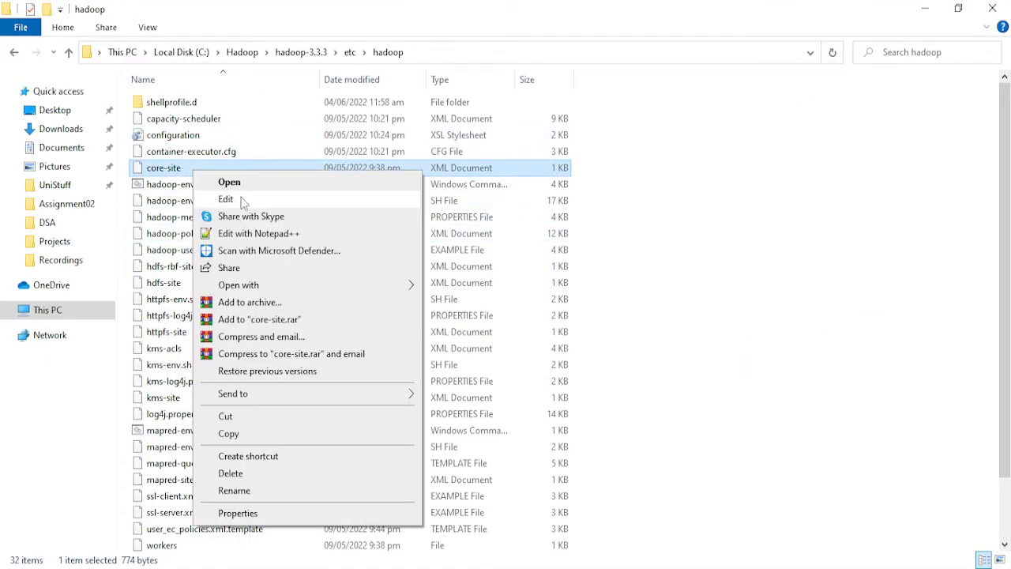
click(257, 237)
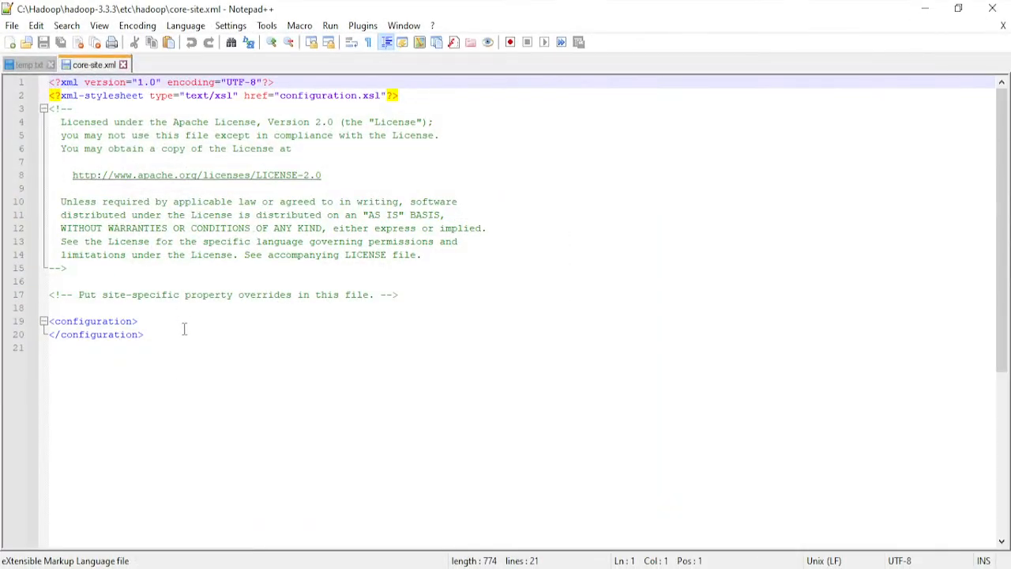
- Paste the fs.defaultFS property with value hdfs://localhost:9000 inside the configuration element of core-site.xml and save the file
click(158, 319)
key(Return)
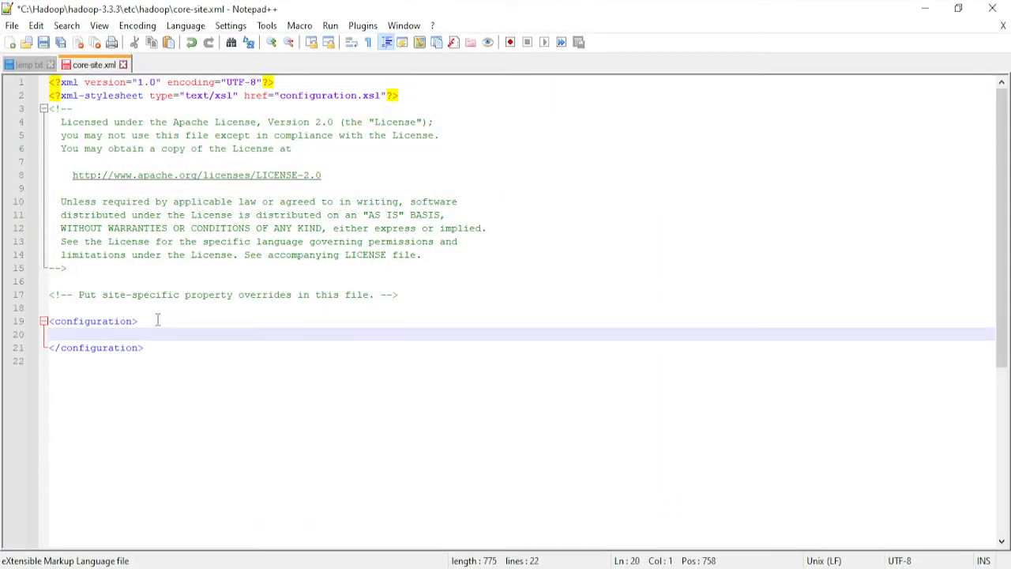
key(ctrl+v)
key(ctrl+s)
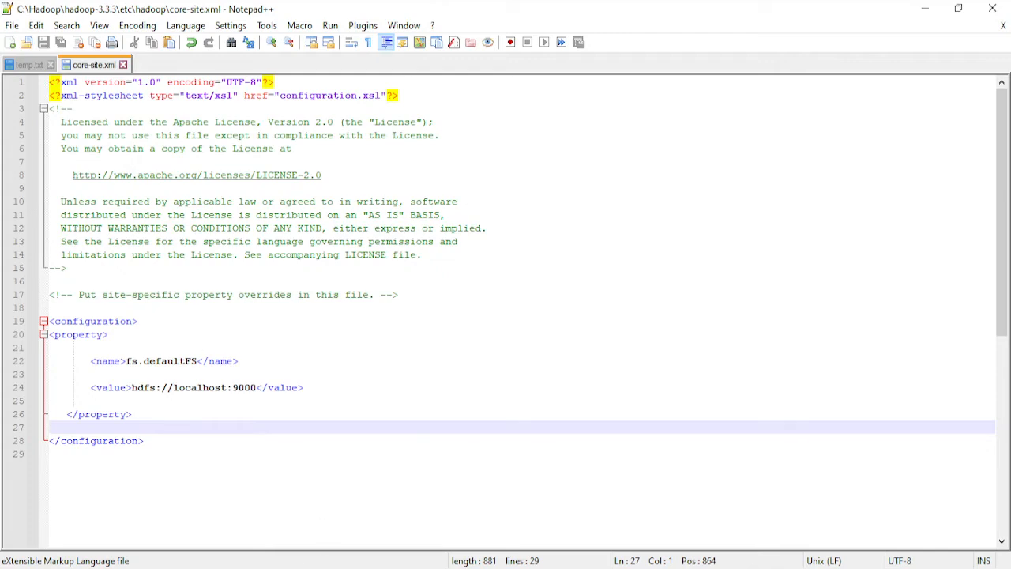
- Switch to the etc\hadoop folder in File Explorer and open mapred-site.xml in Notepad++
click(310, 568)
click(224, 412)
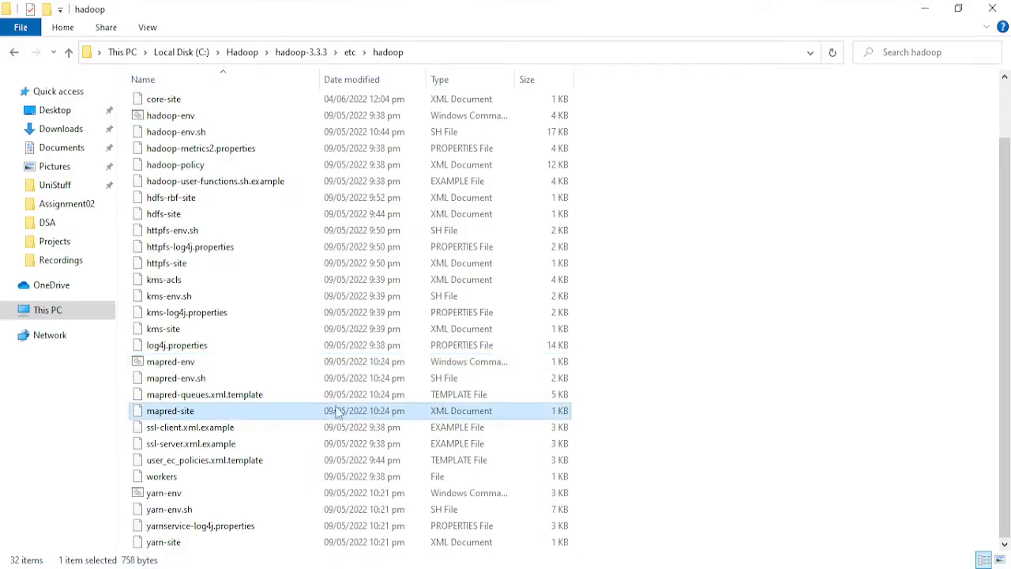
right_click(234, 417)
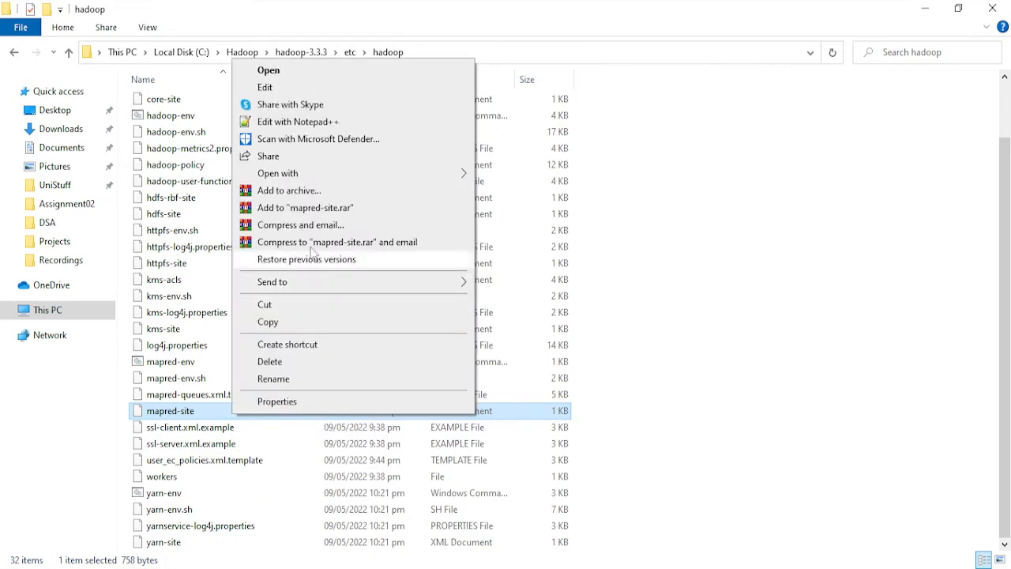
click(298, 124)
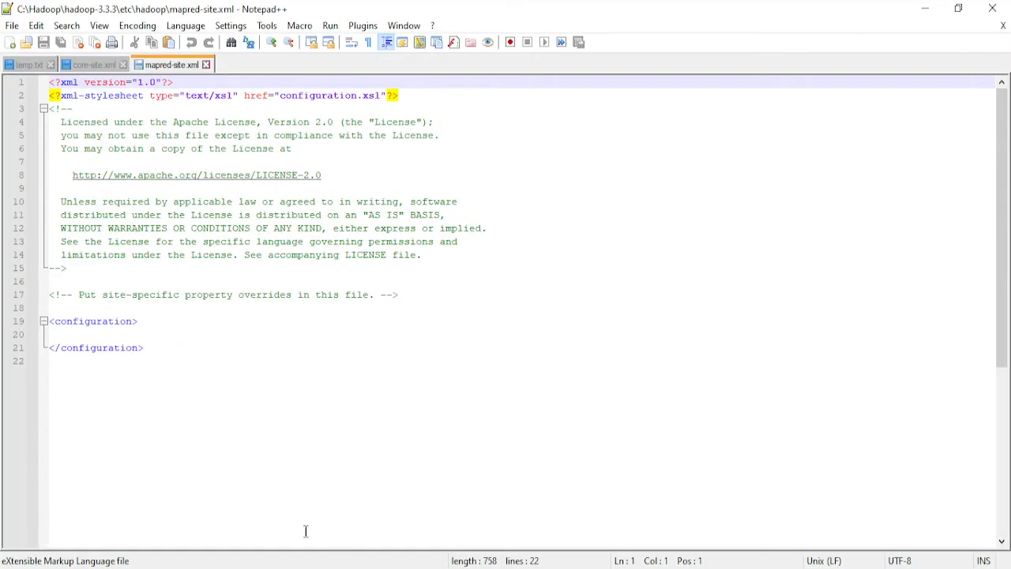
- Copy the mapreduce.framework.name property block from temp.txt
click(30, 65)
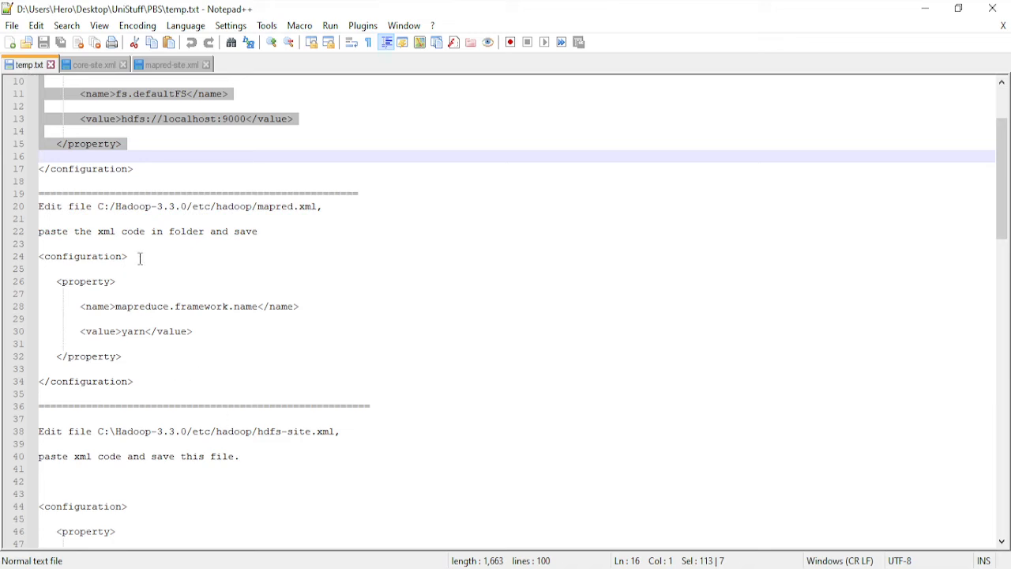
scroll(193, 265, down, 1)
scroll(143, 280, down, 1)
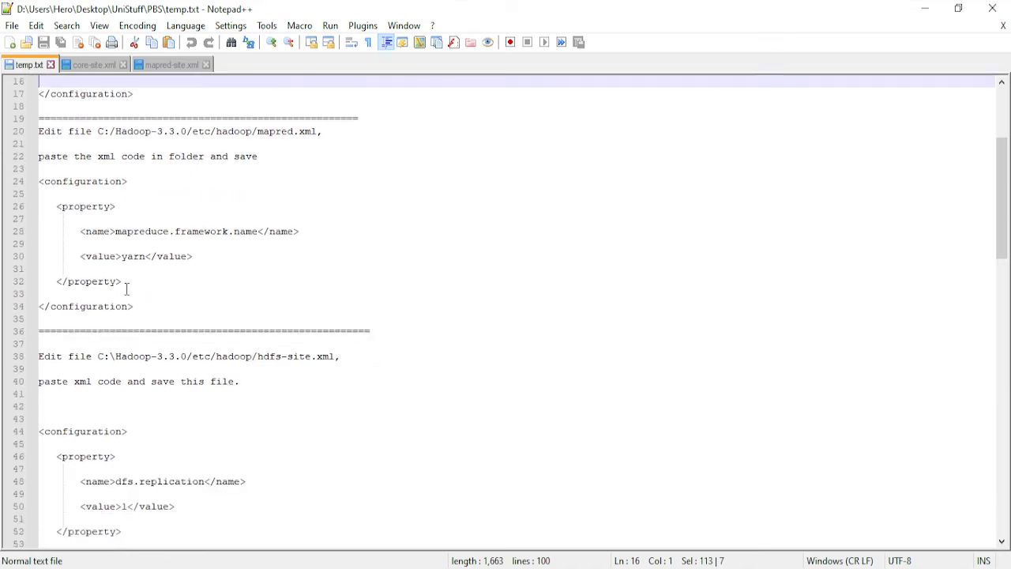
drag(127, 289, 23, 198)
right_click(114, 239)
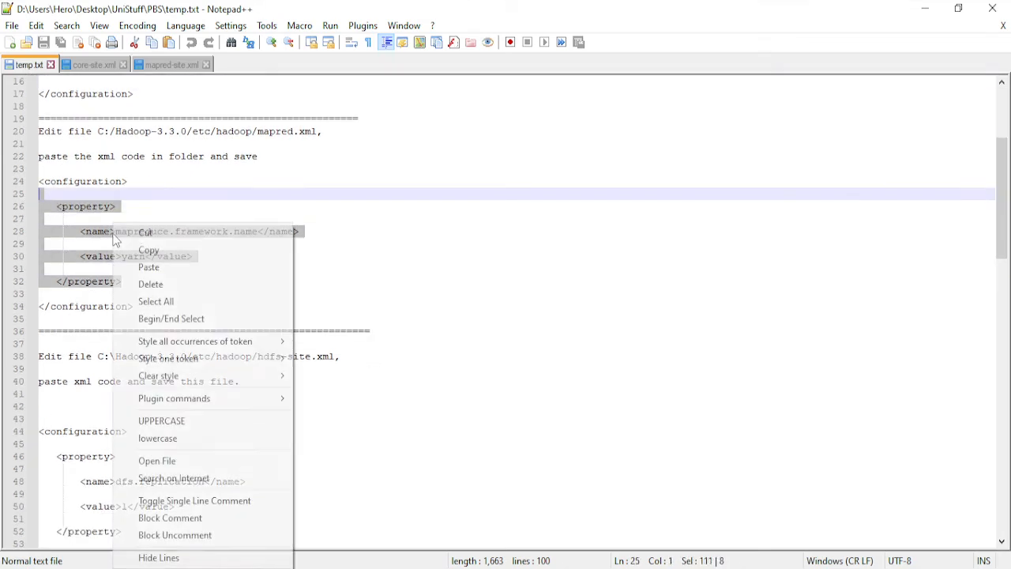
click(148, 252)
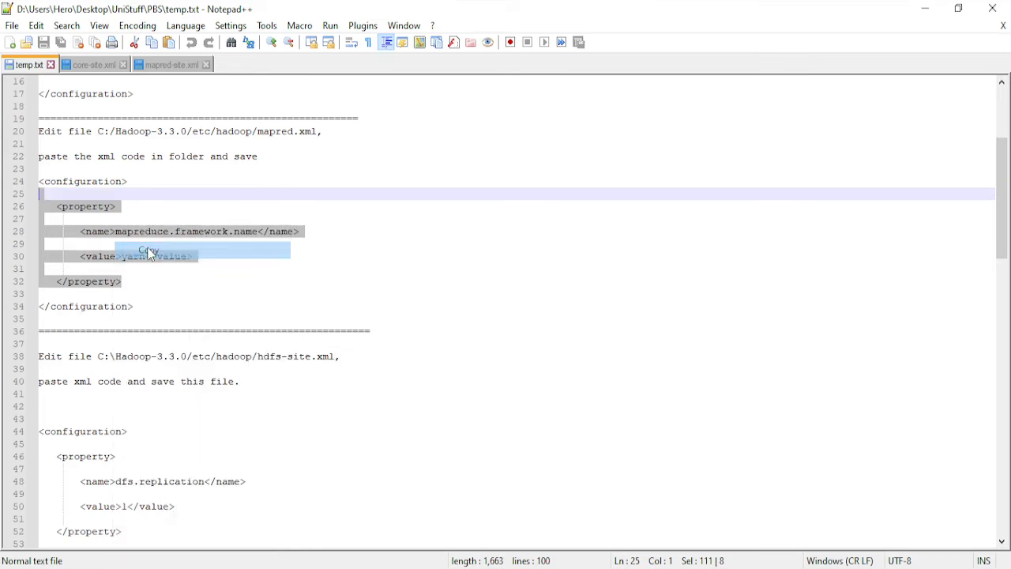
- Paste the mapreduce.framework.name property with value yarn inside the configuration element of mapred-site.xml and save the file
click(166, 65)
click(103, 334)
right_click(100, 334)
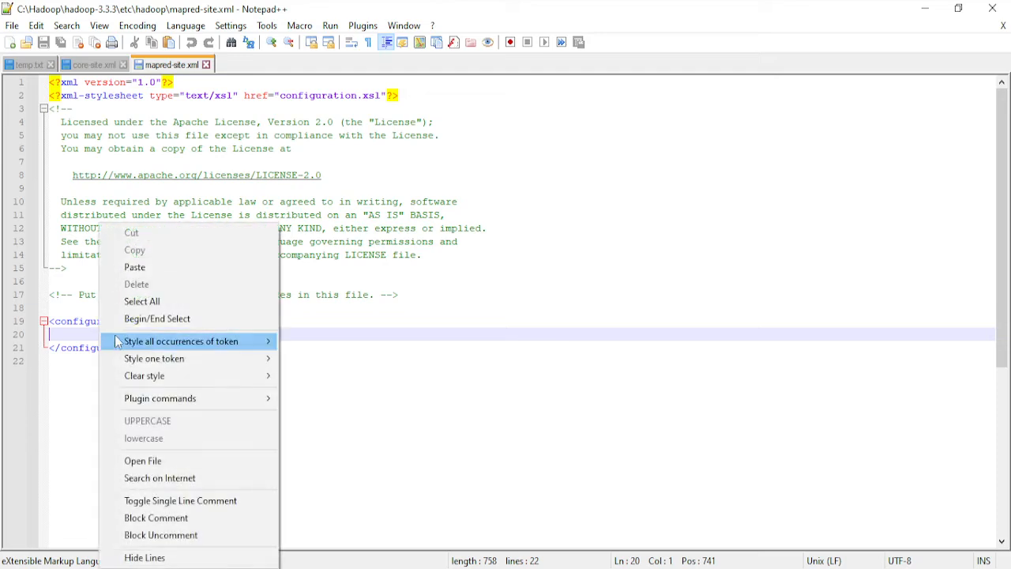
click(139, 267)
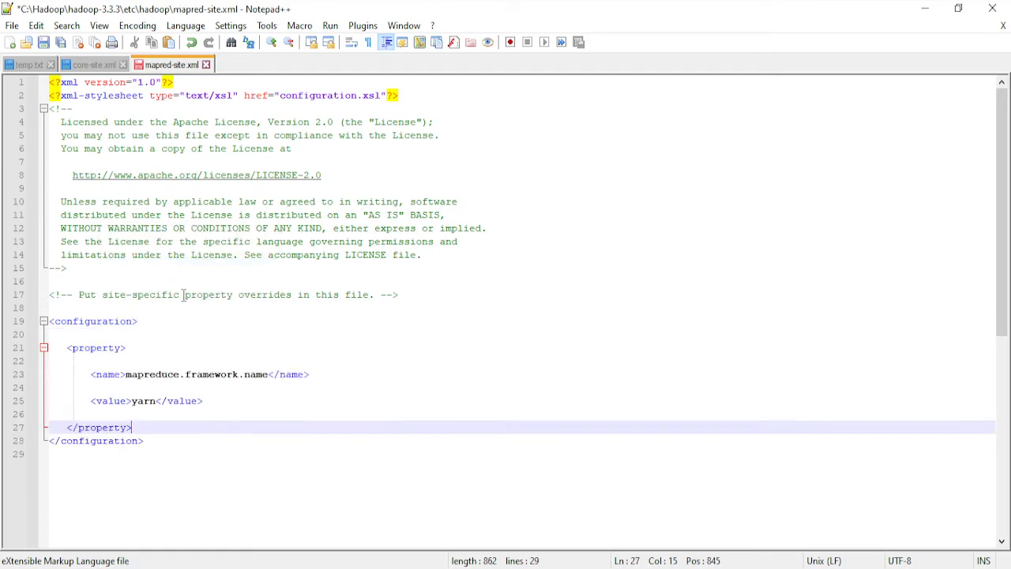
key(ctrl+s)
- Copy the dfs.replication, dfs.namenode.name.dir and dfs.datanode.data.dir property blocks from temp.txt and open hdfs-site.xml in Notepad++
key(ctrl+Tab)
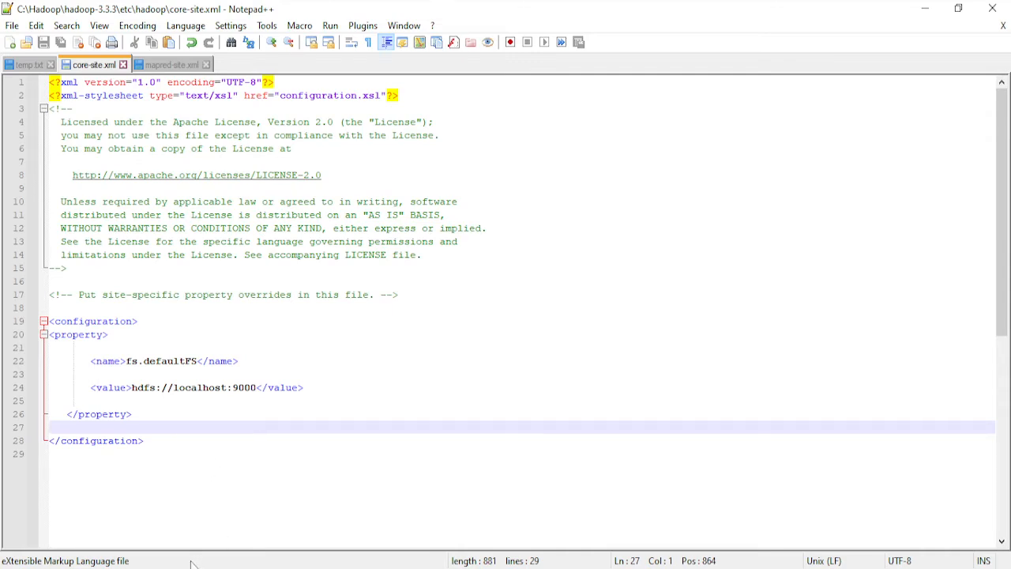
click(14, 66)
scroll(172, 309, down, 4)
scroll(180, 342, down, 1)
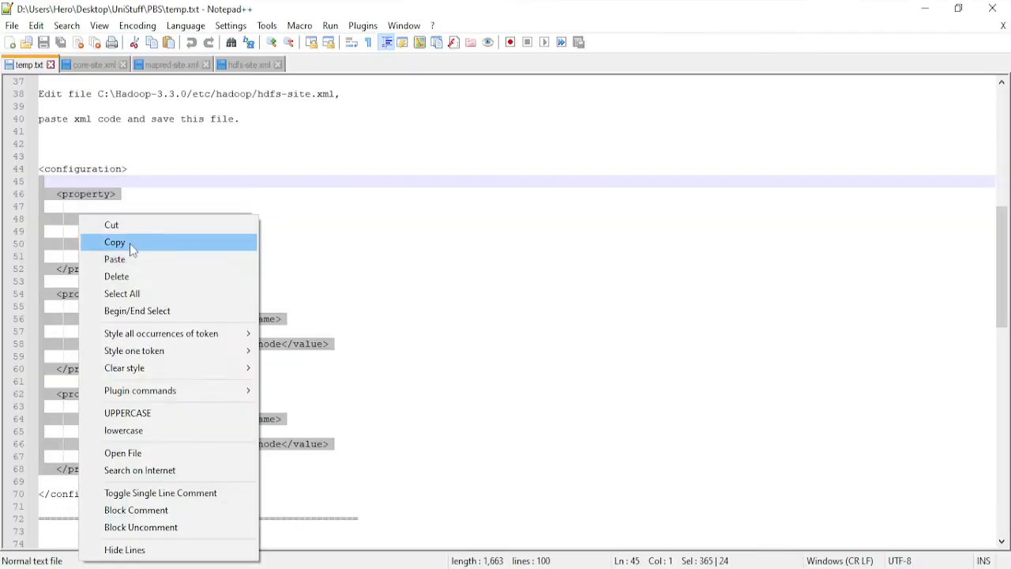
click(131, 244)
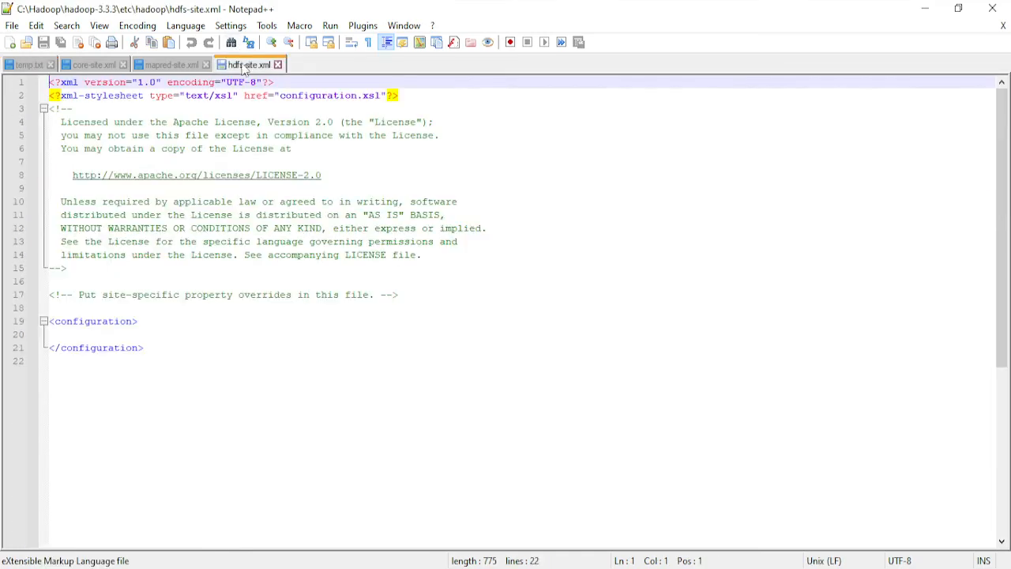
- Paste the copied dfs properties inside the configuration element of hdfs-site.xml, save the file and return to core-site.xml
click(90, 336)
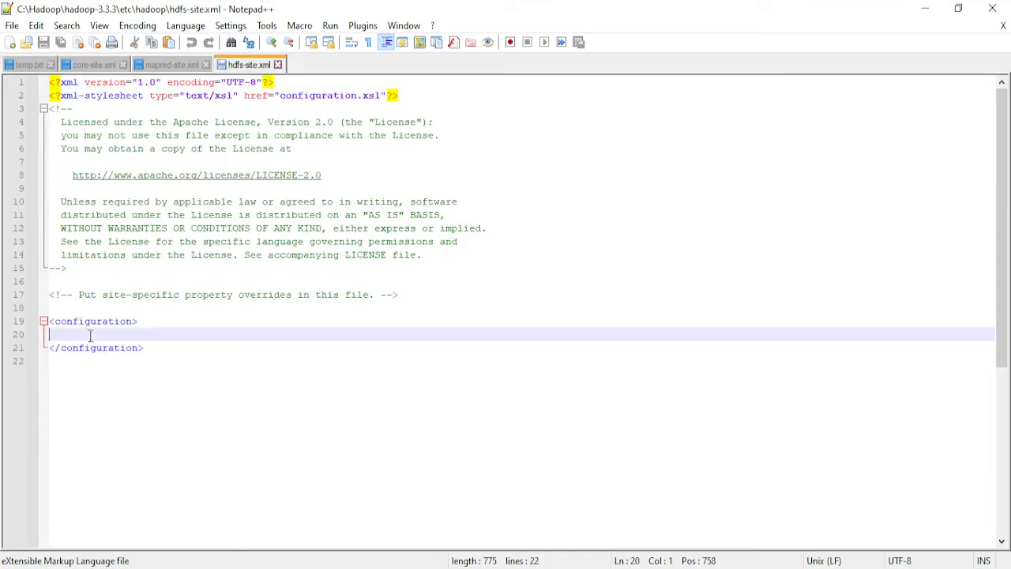
key(ctrl+v)
key(ctrl+s)
click(93, 64)
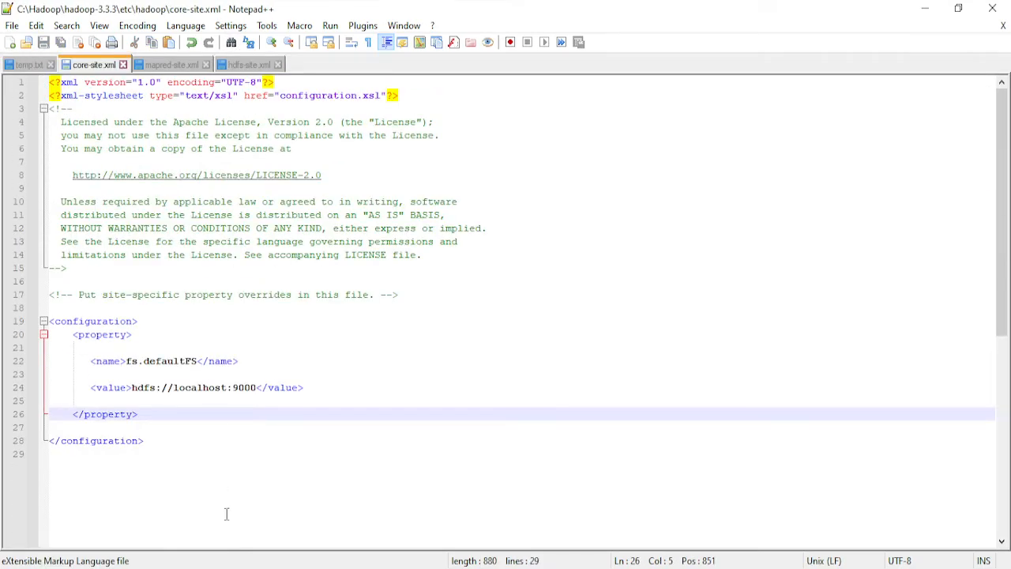
- Copy the yarn.nodemanager.aux-services and yarn.nodemanager.auxservices.mapreduce.shuffle.class property blocks from temp.txt
click(29, 65)
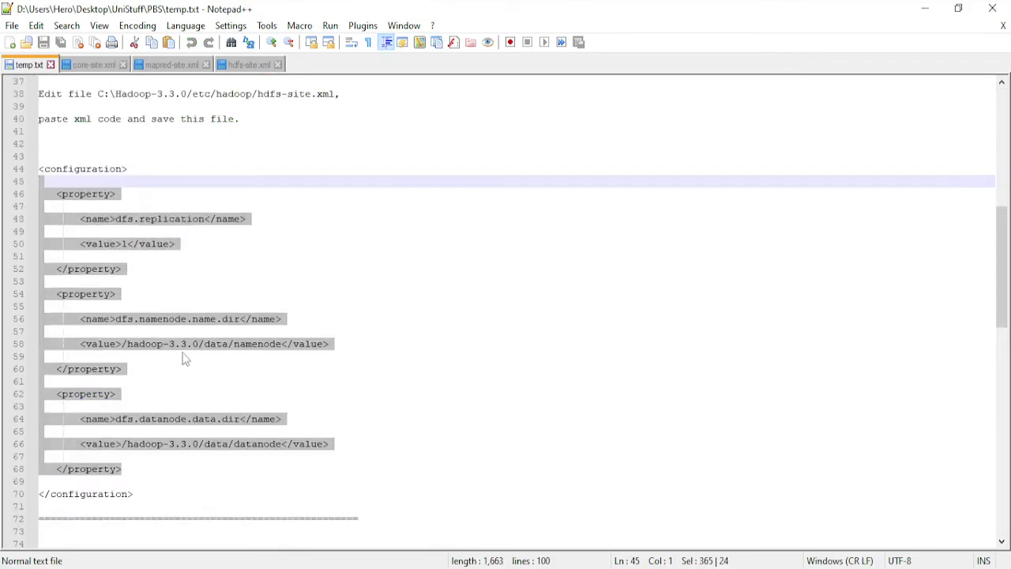
scroll(185, 367, down, 4)
scroll(191, 378, down, 7)
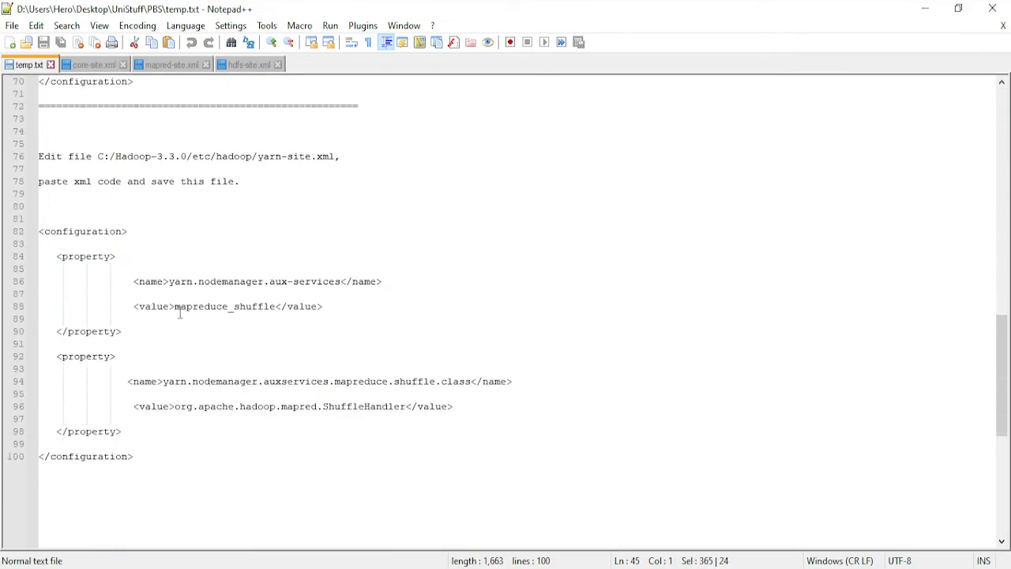
drag(43, 256, 190, 433)
right_click(185, 414)
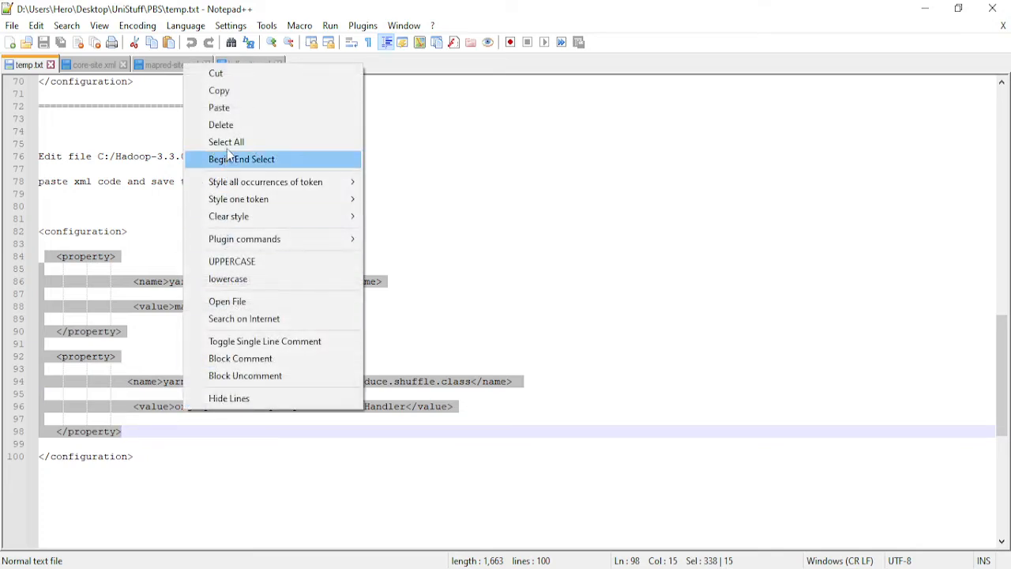
click(217, 88)
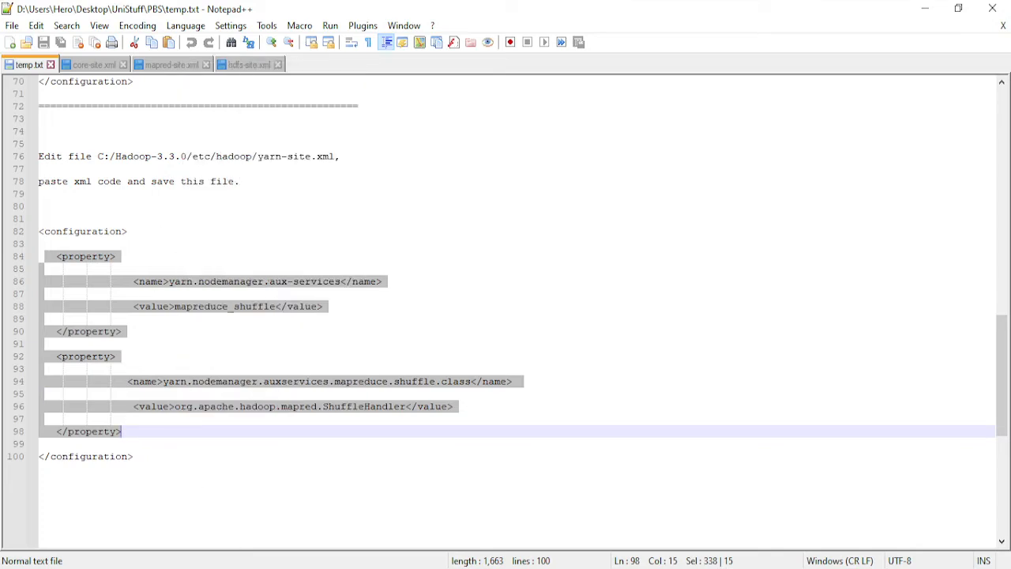
- Open yarn-site.xml in Notepad++, replace the site-specific YARN comment inside the configuration element with the copied properties, and save the file
key(alt+Tab)
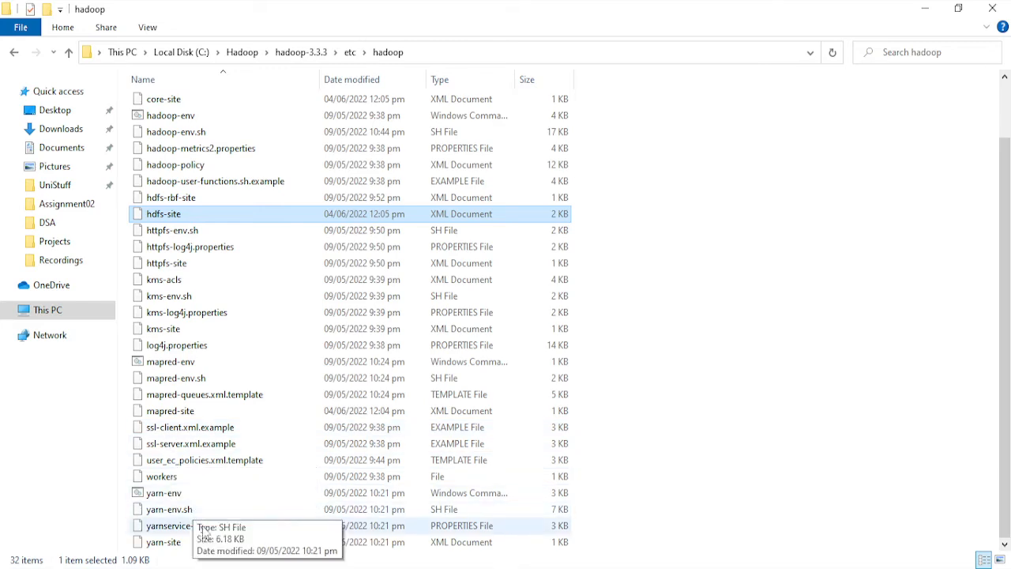
click(195, 546)
right_click(195, 544)
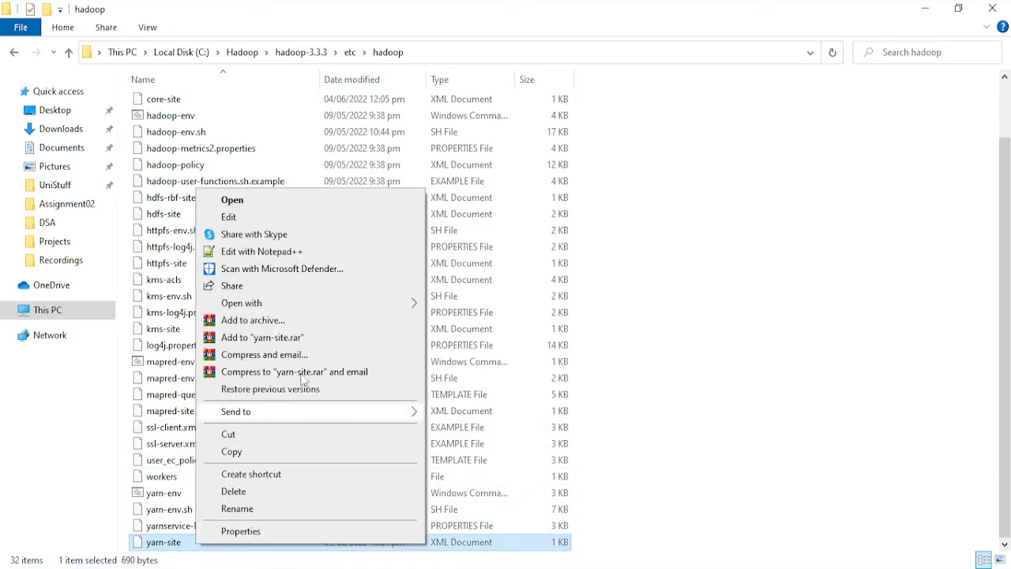
click(298, 255)
drag(373, 295, 14, 308)
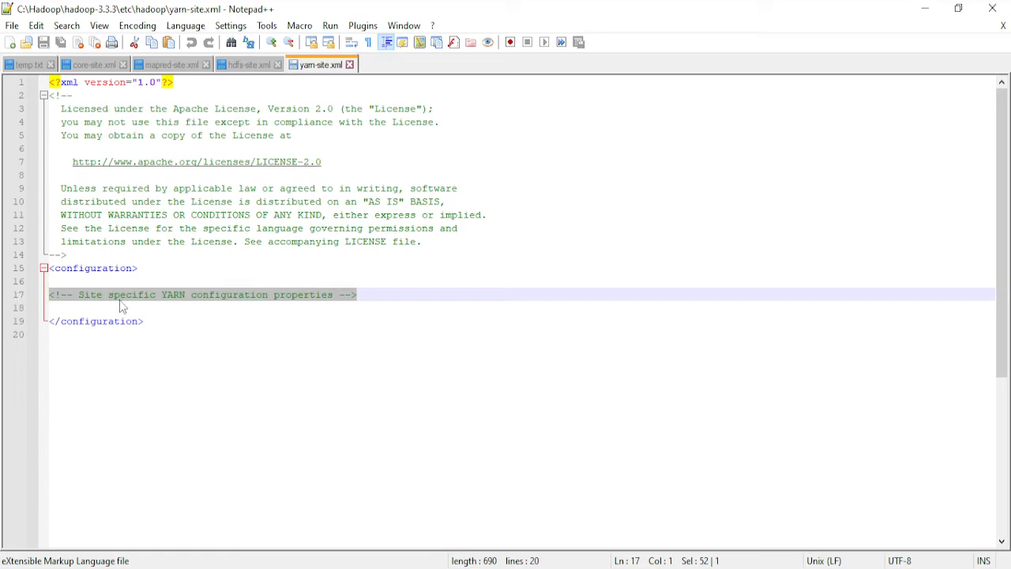
key(ctrl+v)
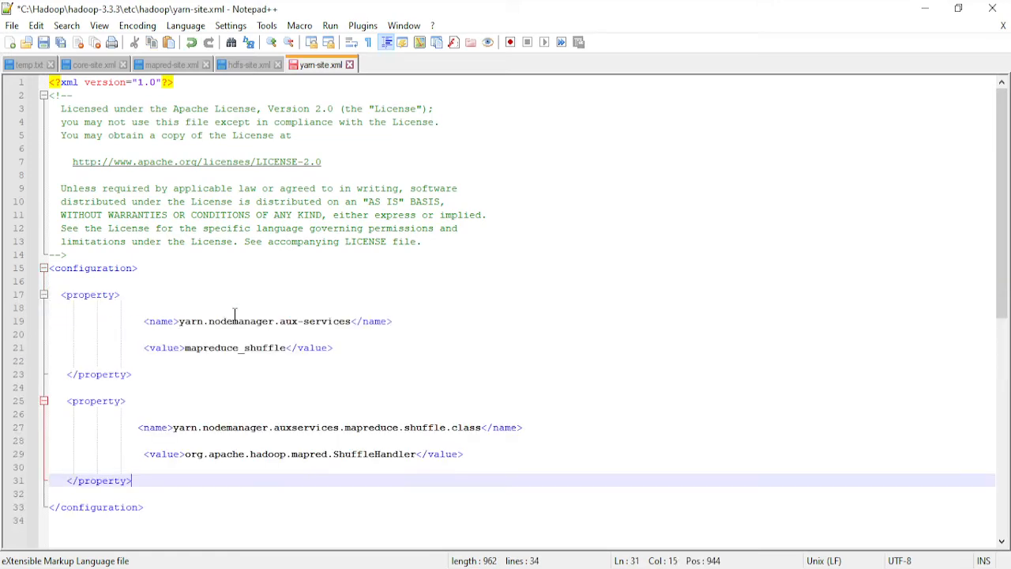
key(ctrl+s)
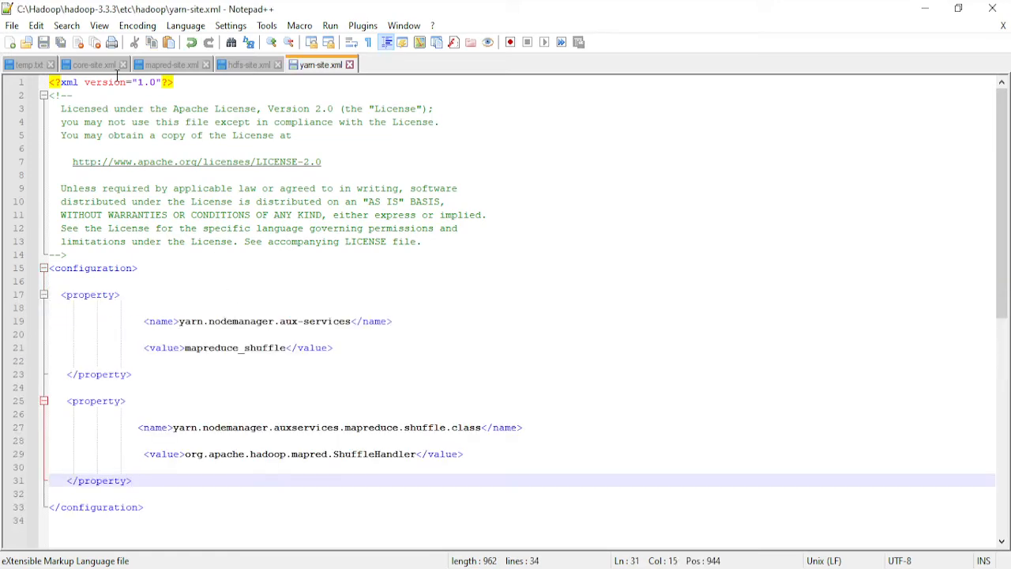
- Open hadoop-env.cmd from the etc\hadoop folder in Notepad++ and go to the set JAVA_HOME line
click(924, 7)
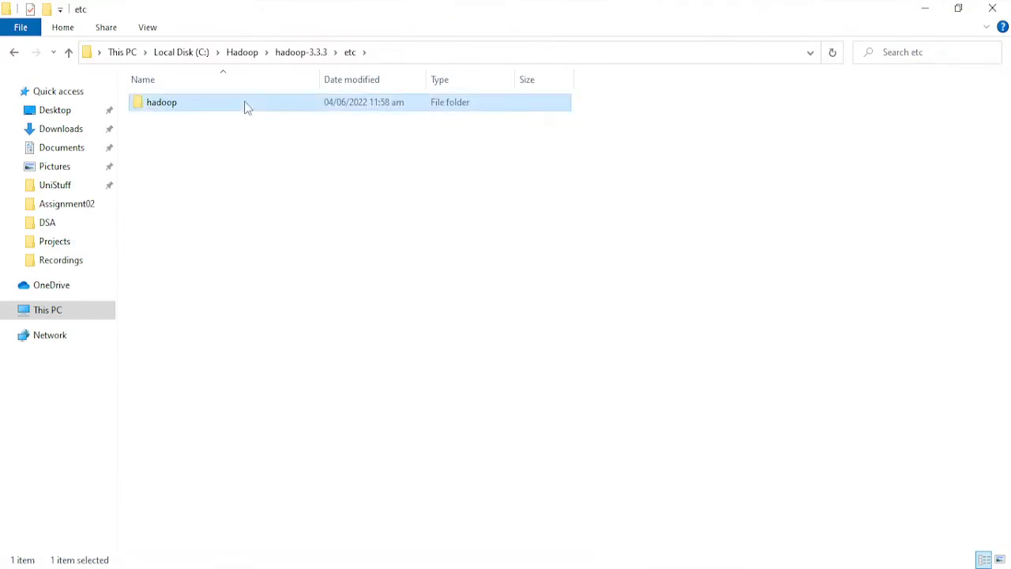
double_click(245, 104)
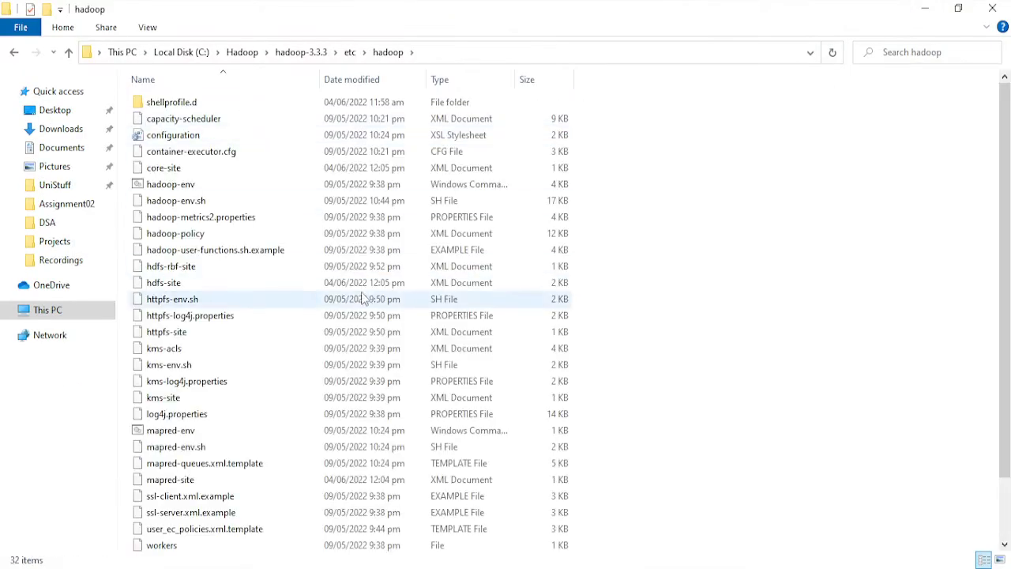
scroll(327, 295, down, 2)
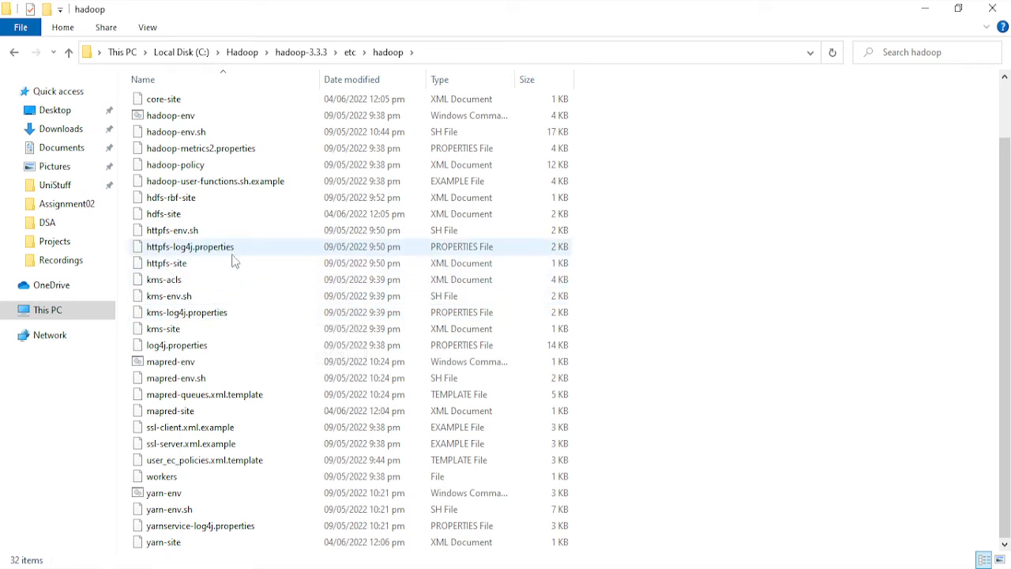
scroll(237, 288, up, 2)
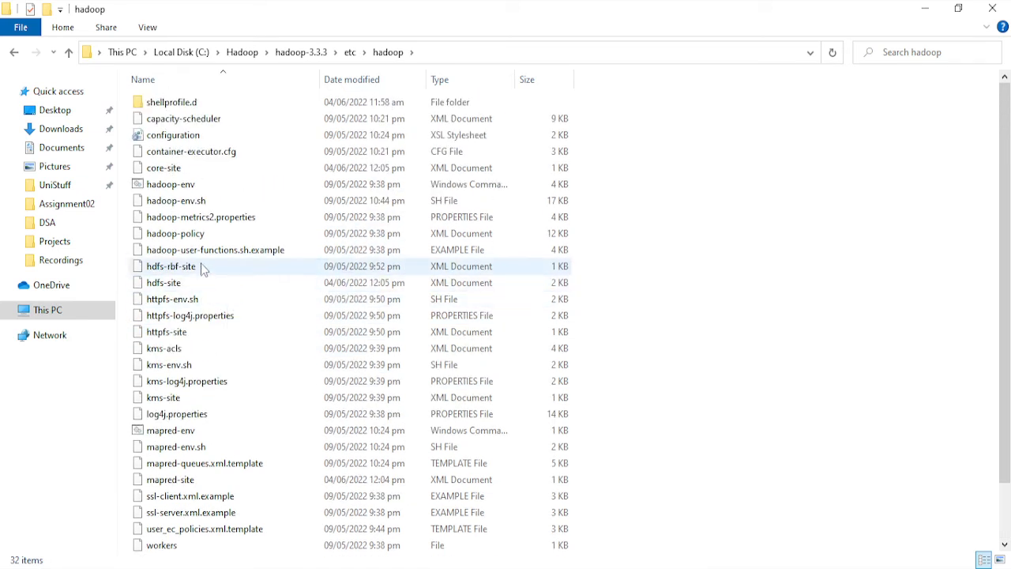
click(199, 190)
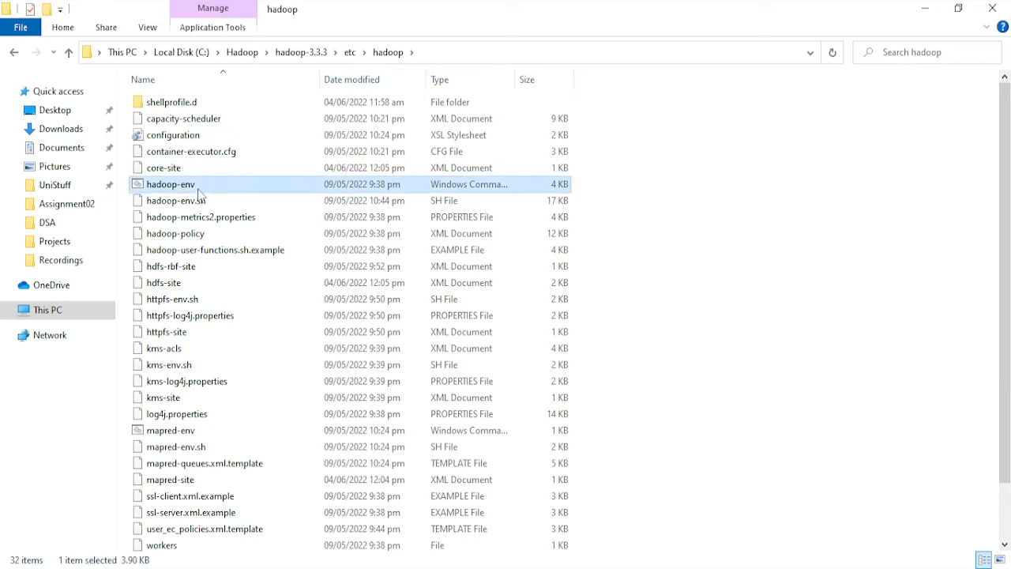
right_click(198, 190)
click(242, 287)
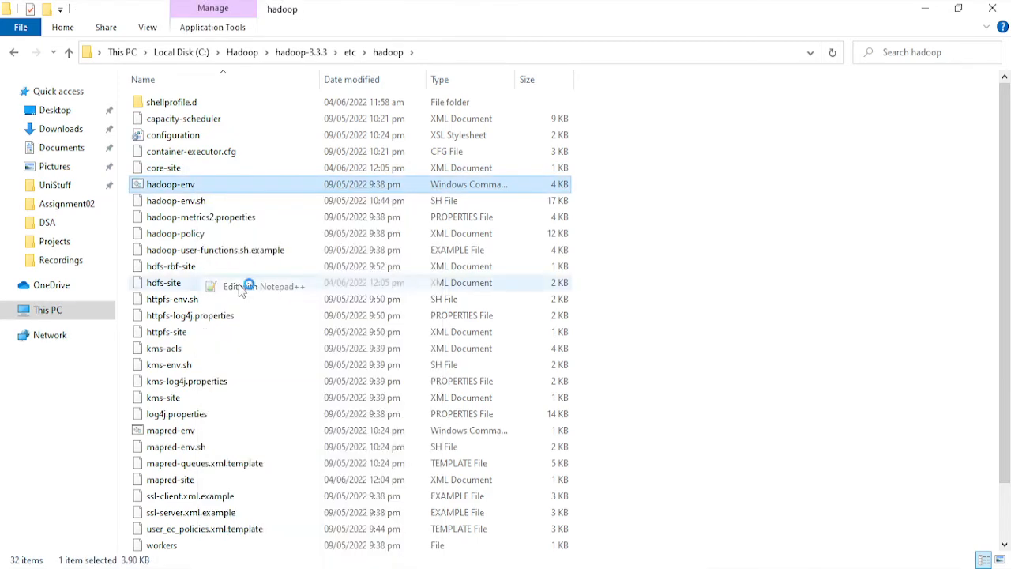
scroll(252, 255, down, 1)
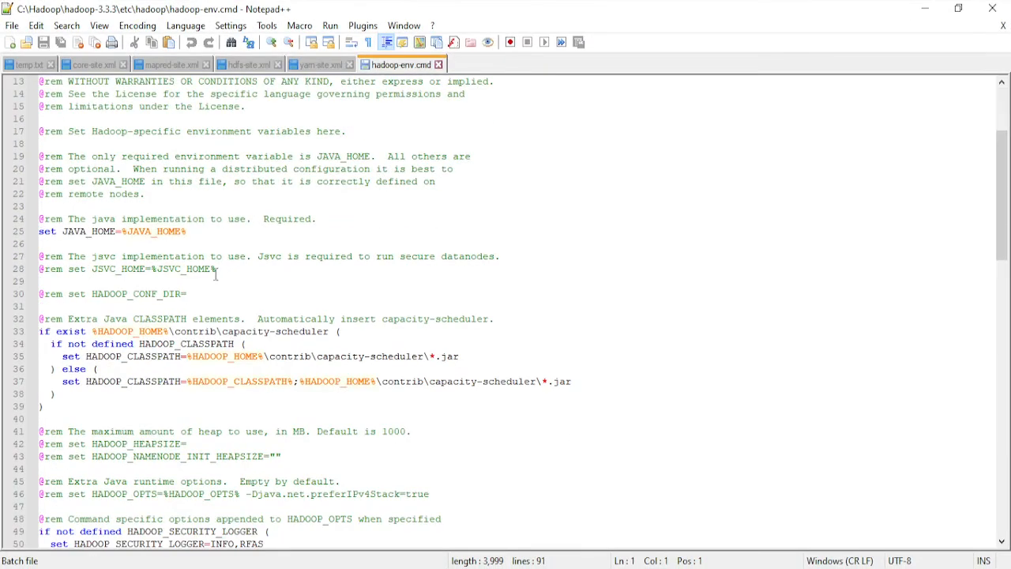
click(127, 231)
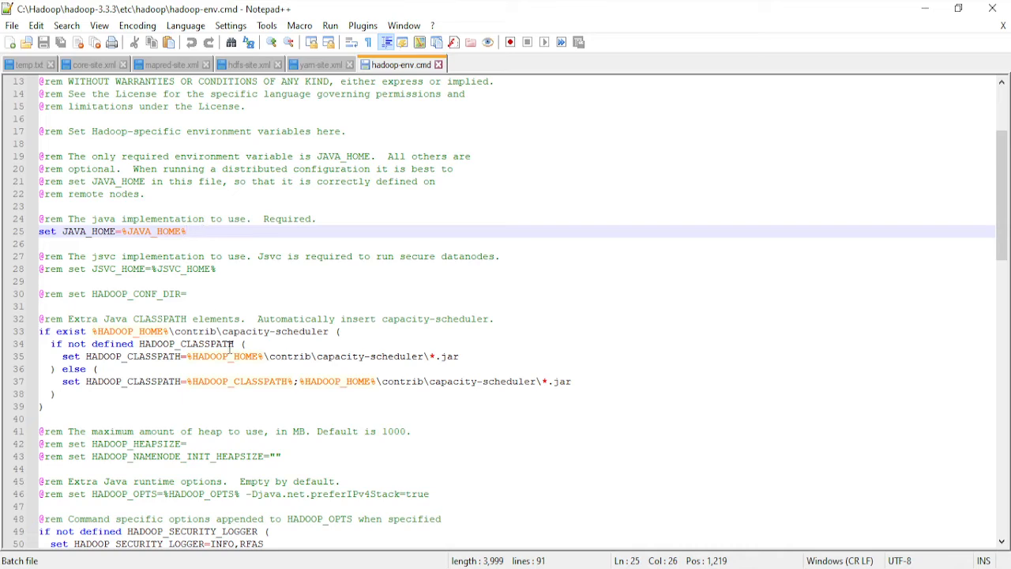
- Copy the path of the Java folder on Local Disk (C:) in File Explorer
mouse_move(127, 568)
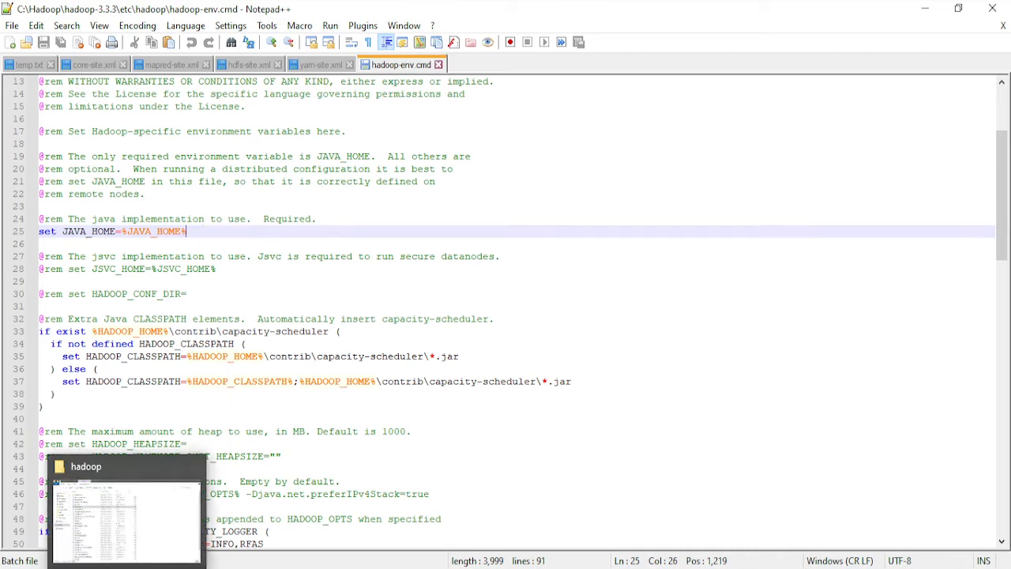
click(126, 568)
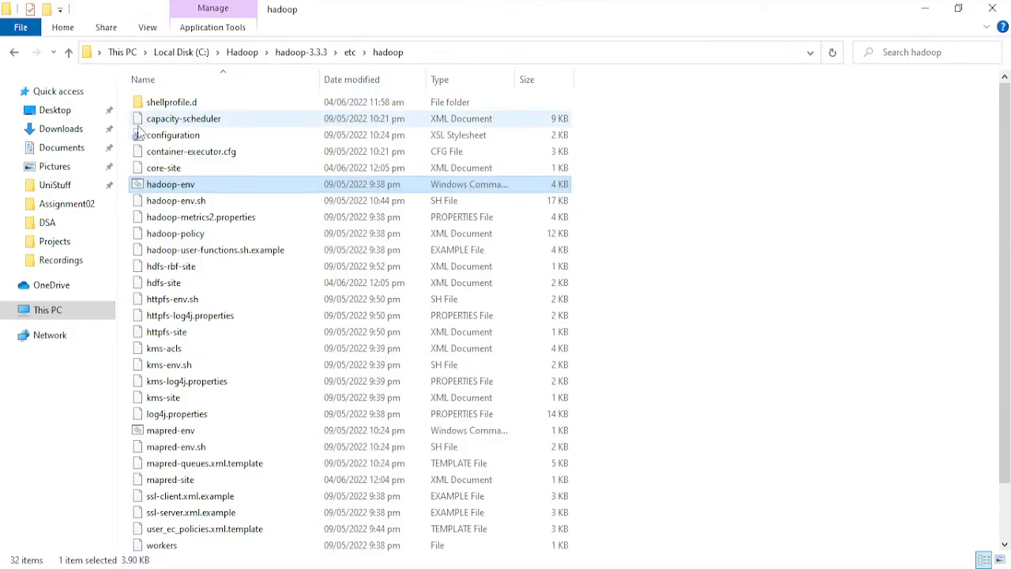
click(184, 54)
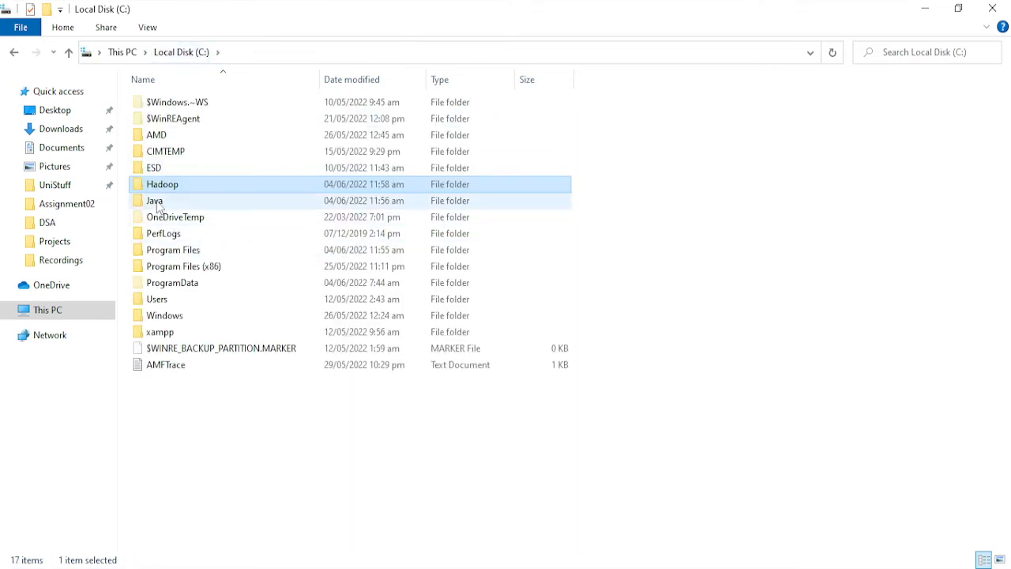
double_click(158, 202)
click(288, 53)
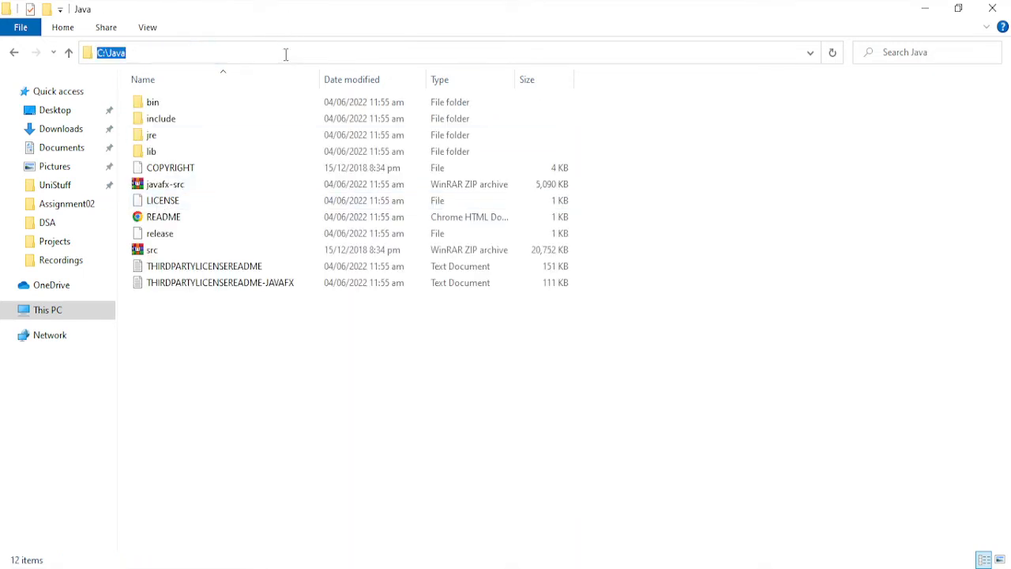
right_click(287, 53)
click(331, 109)
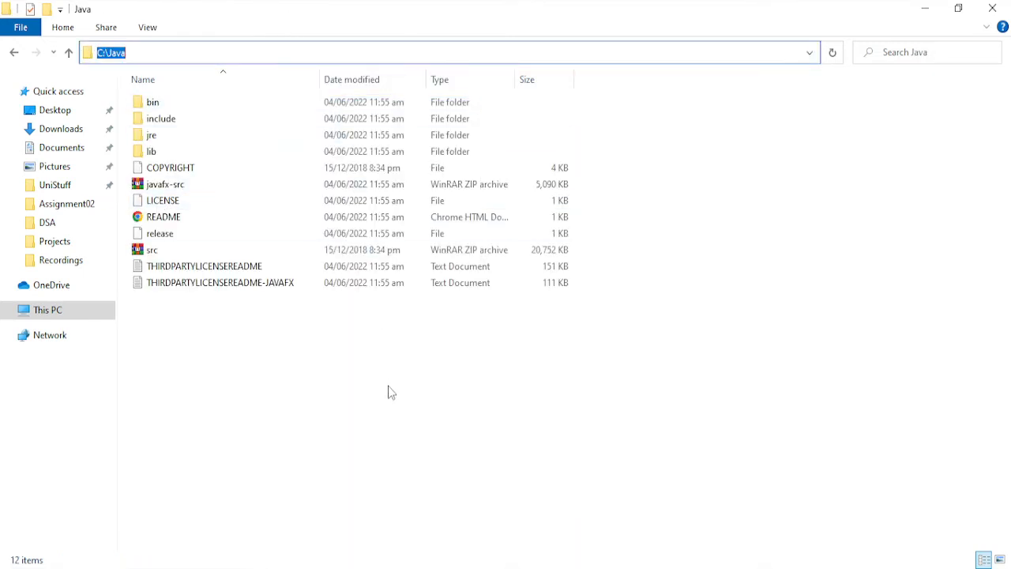
- Set JAVA_HOME to the copied path C:\Java in hadoop-env.cmd and save the file
click(340, 568)
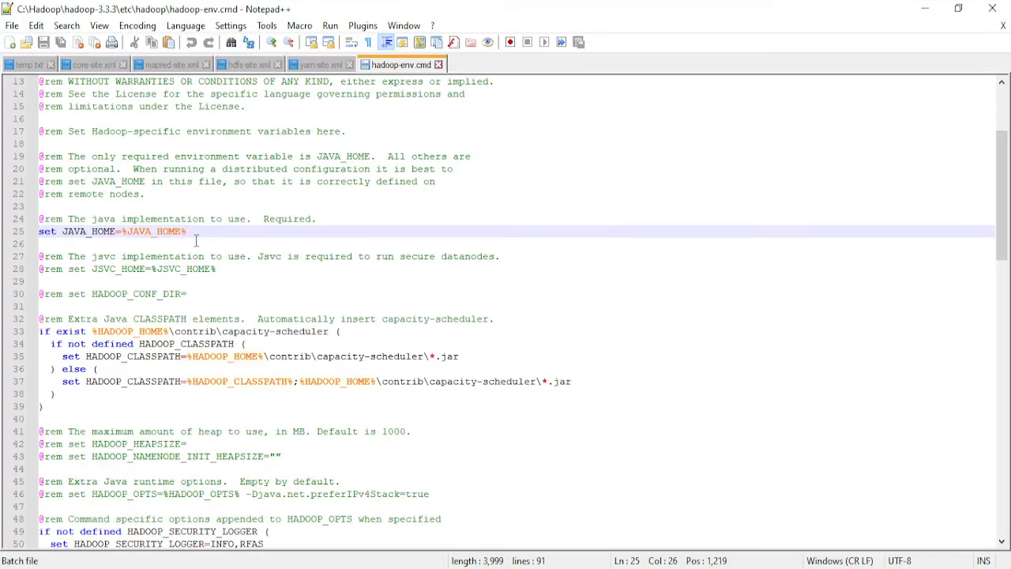
drag(185, 231, 121, 232)
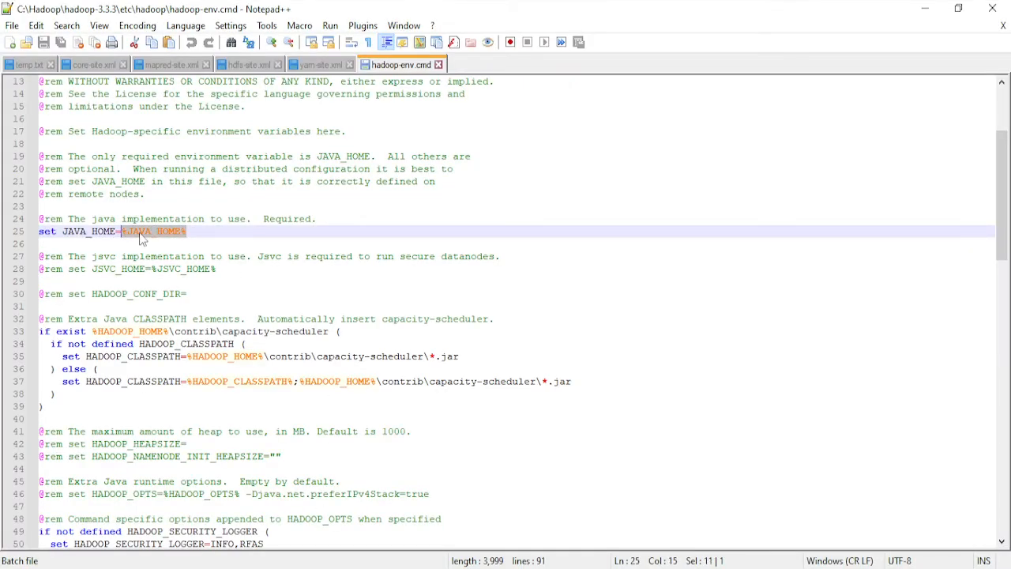
right_click(142, 230)
click(192, 267)
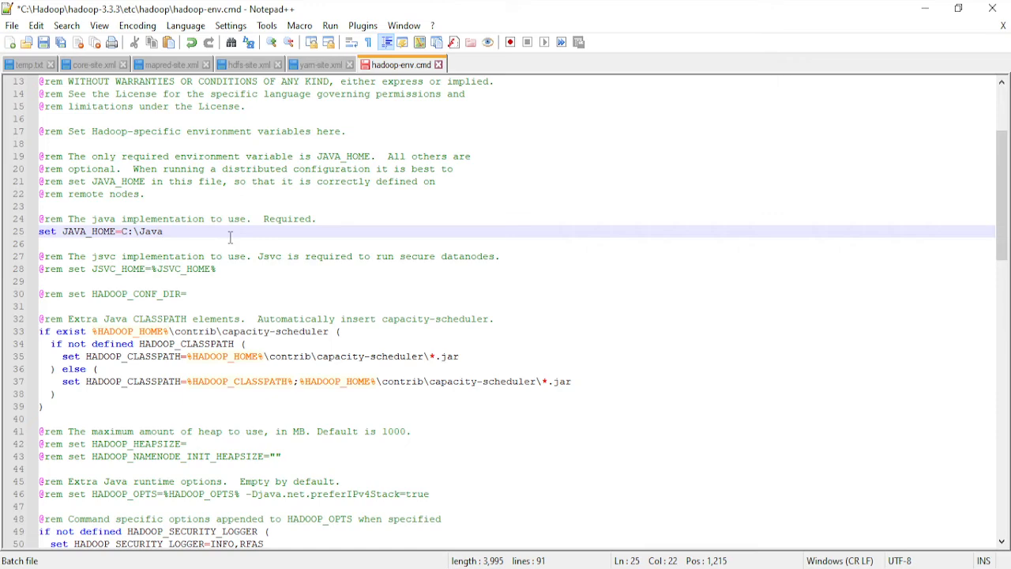
key(ctrl+s)
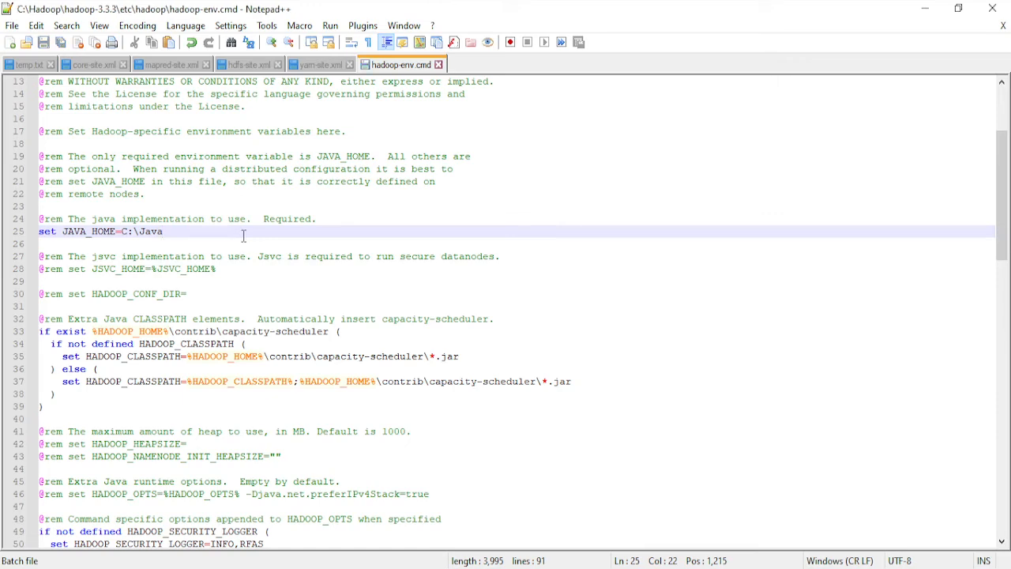
- Extract the apache-hadoop-3.1.0-winutils-master archive in place inside the UniStuff\PBD\hadoop folder
key(alt+Tab)
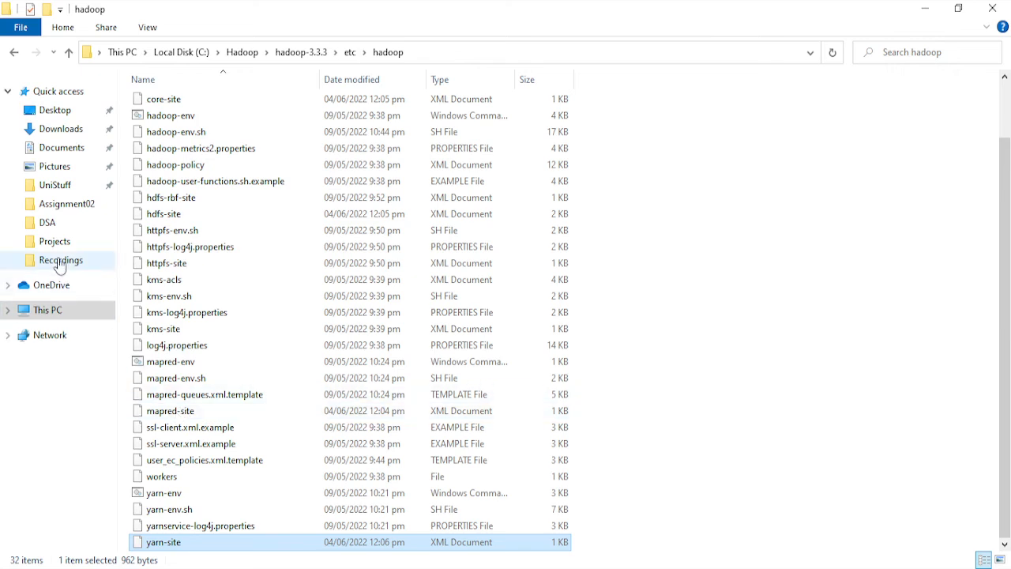
click(65, 187)
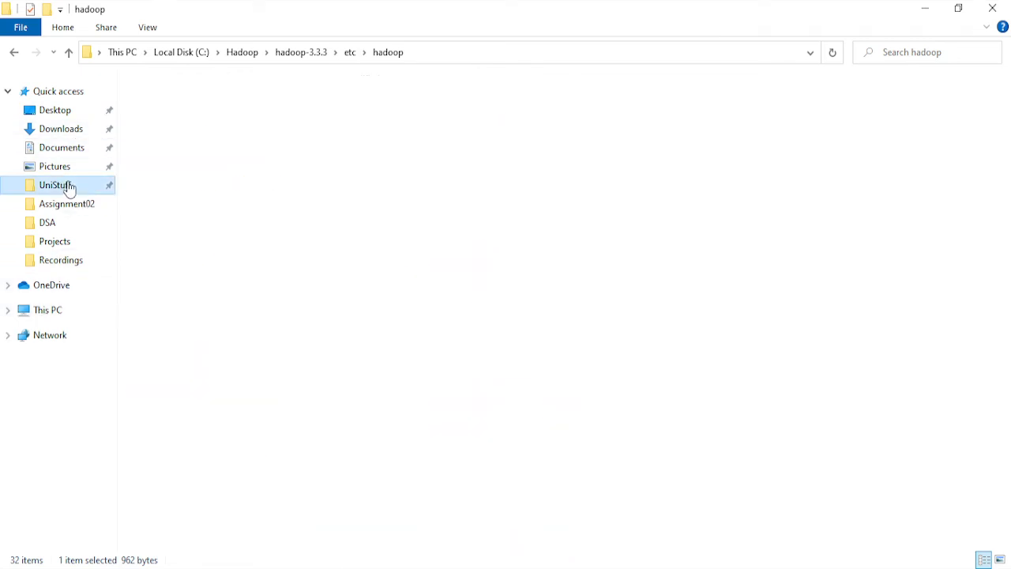
double_click(189, 189)
double_click(183, 103)
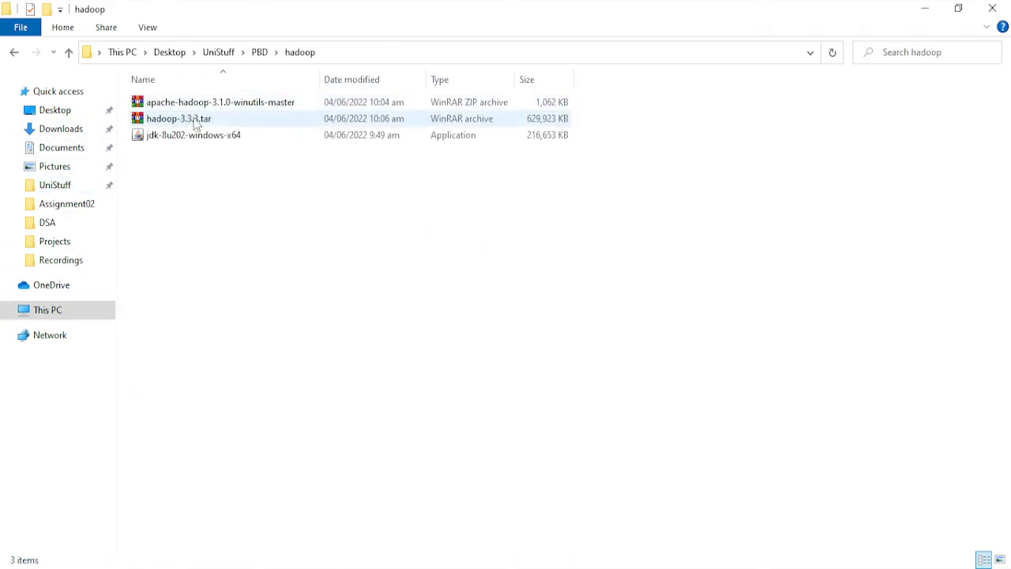
click(202, 107)
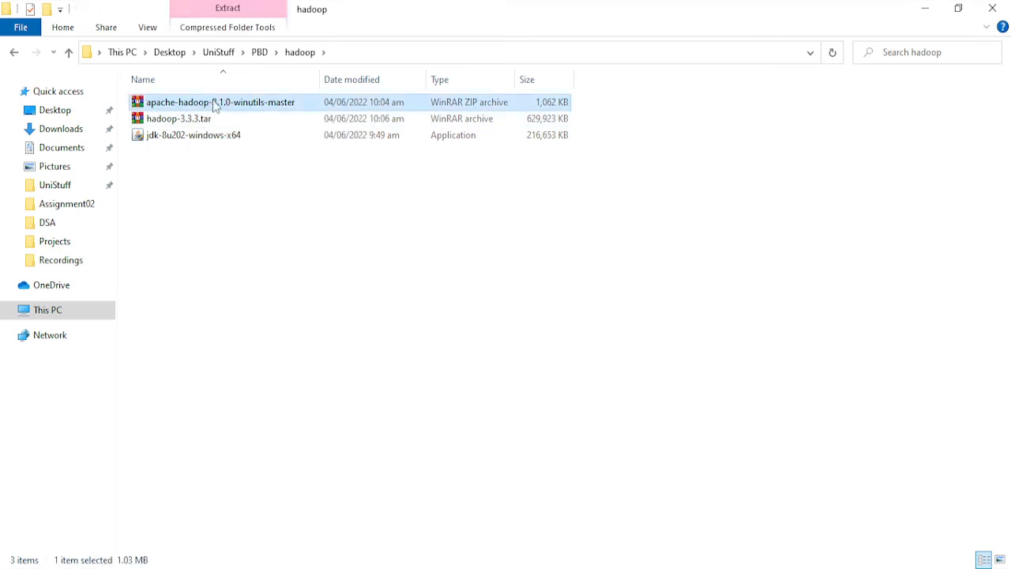
right_click(214, 103)
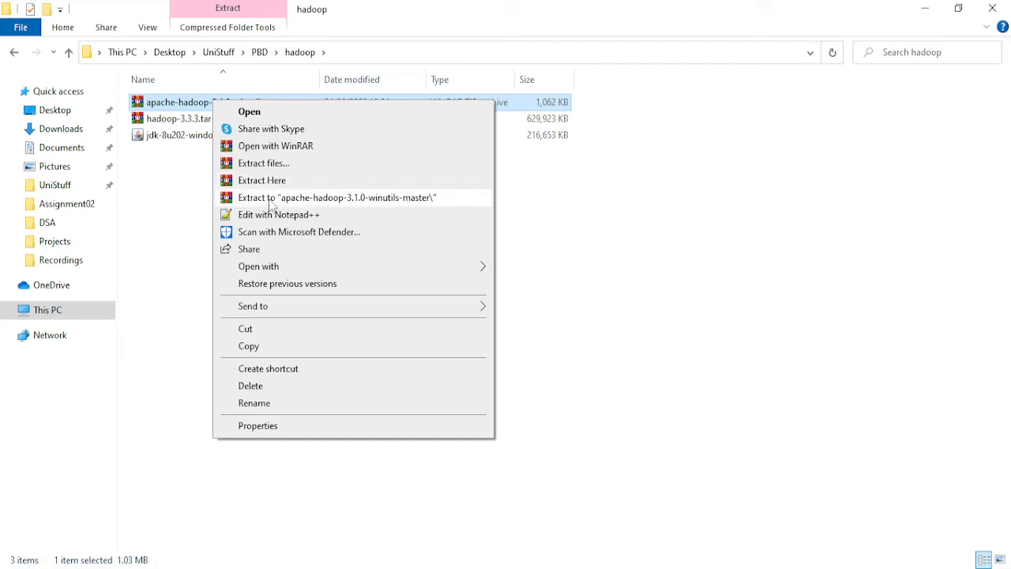
click(267, 180)
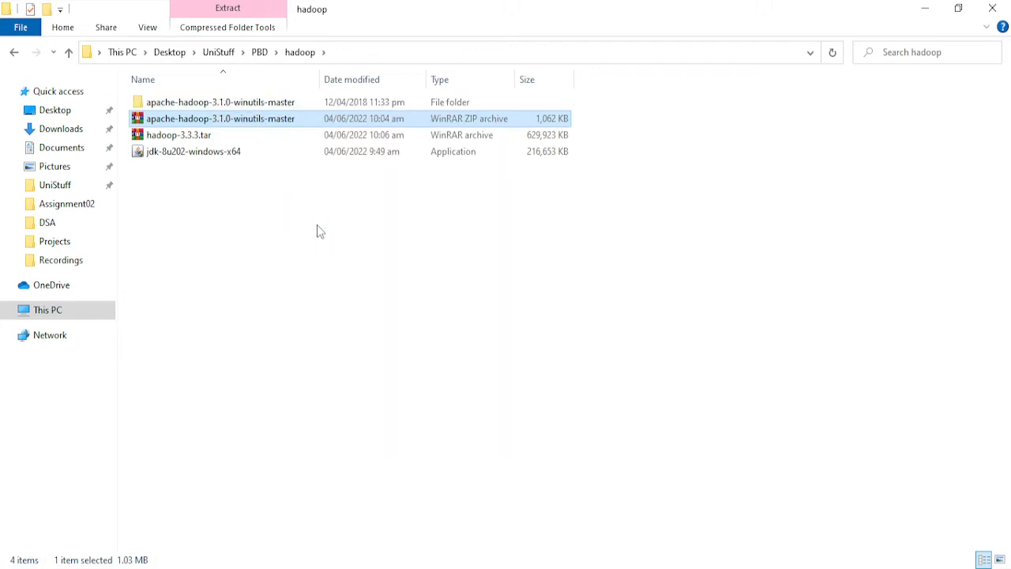
- Copy the bin folder from the extracted apache-hadoop-3.1.0-winutils-master folder
double_click(235, 103)
click(210, 106)
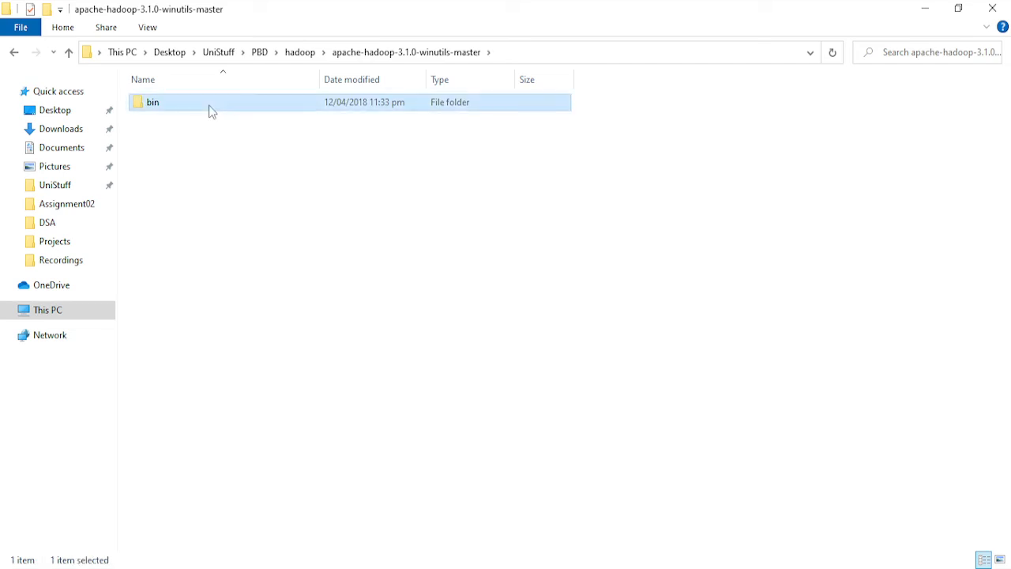
right_click(210, 105)
click(261, 431)
right_click(175, 107)
click(235, 405)
- Paste the winutils bin folder into C:\Hadoop\hadoop-3.3.3, replacing the files with the same names, and open the merged bin folder
click(71, 309)
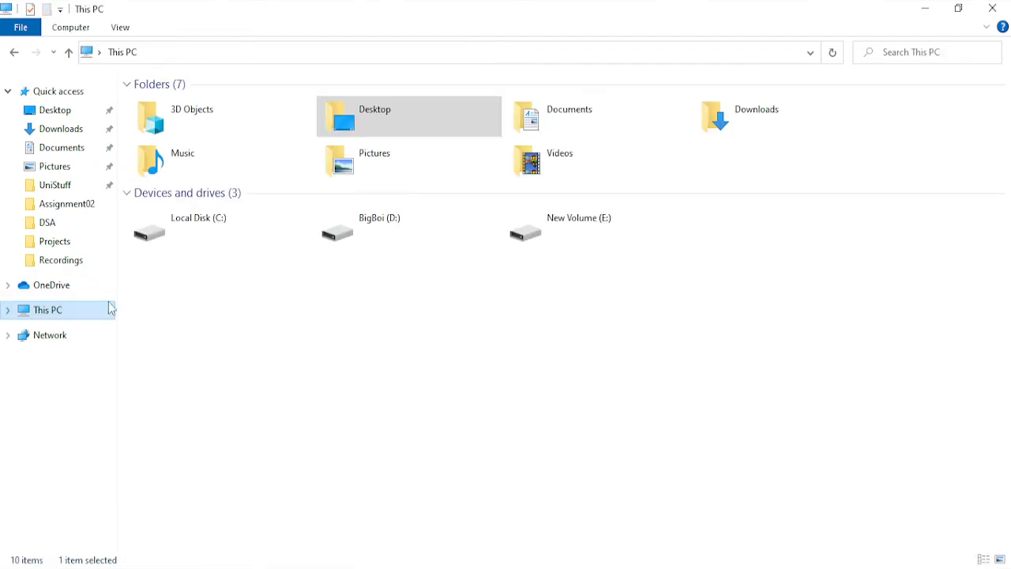
double_click(181, 229)
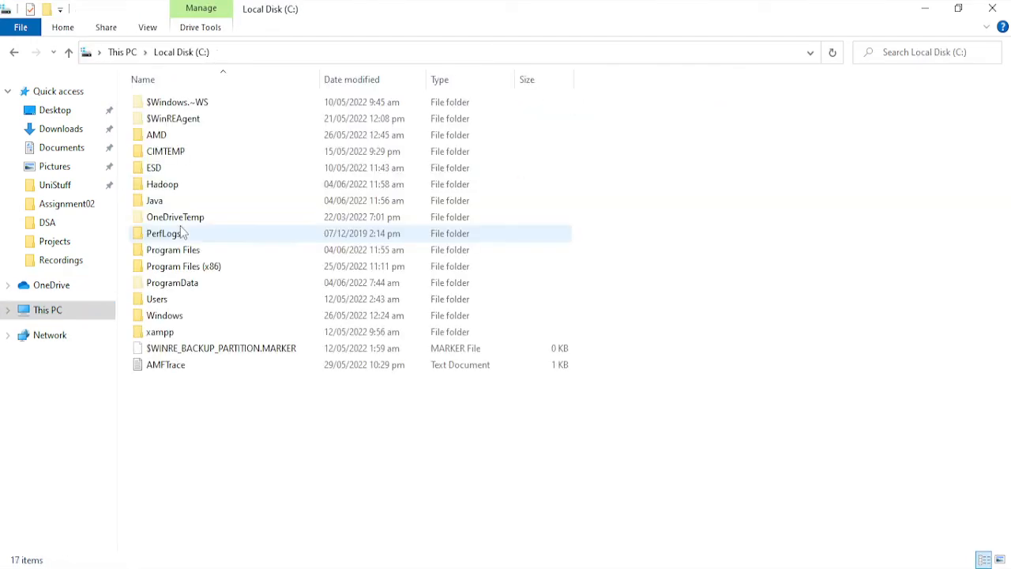
double_click(182, 185)
double_click(174, 107)
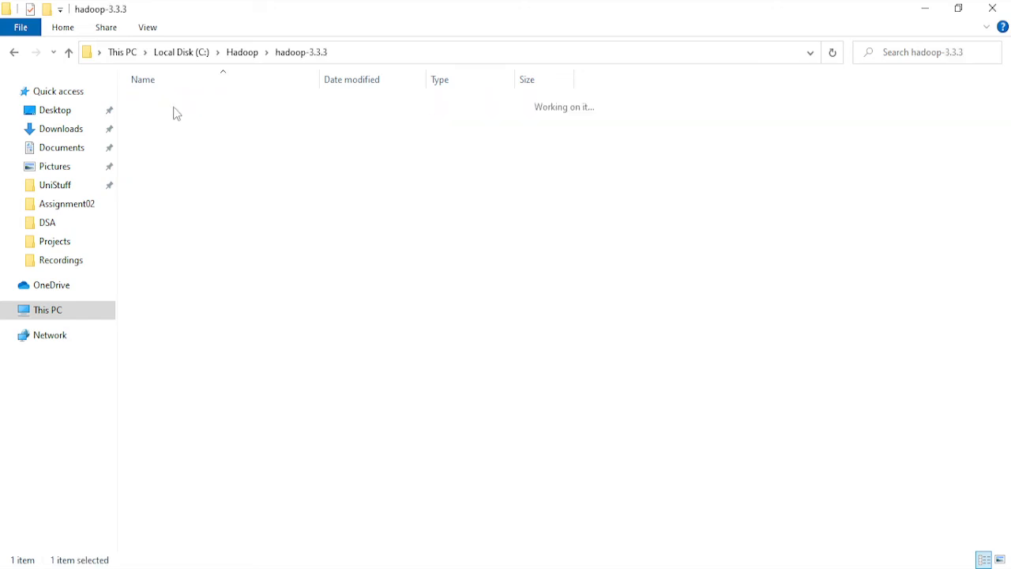
right_click(486, 472)
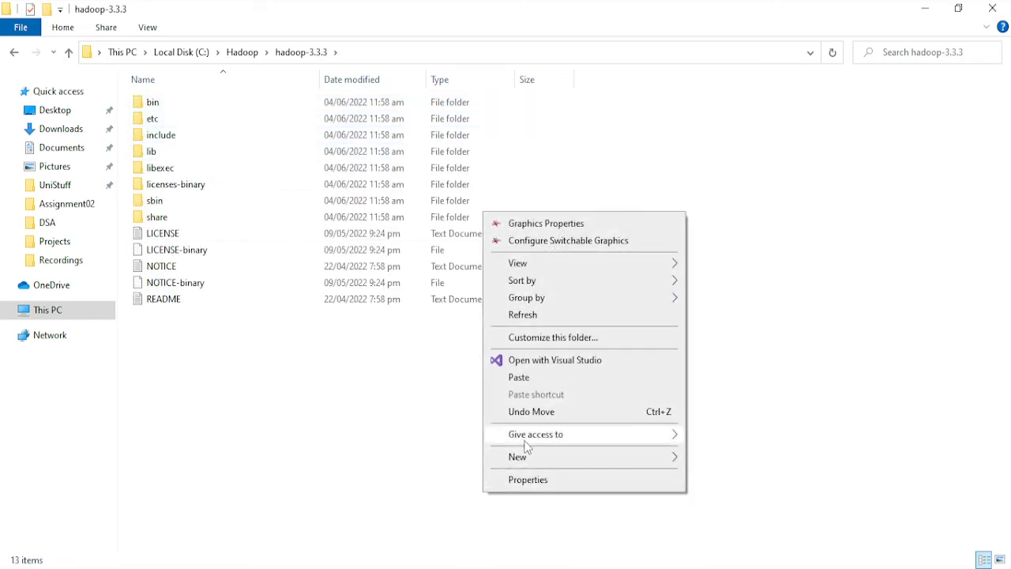
click(509, 379)
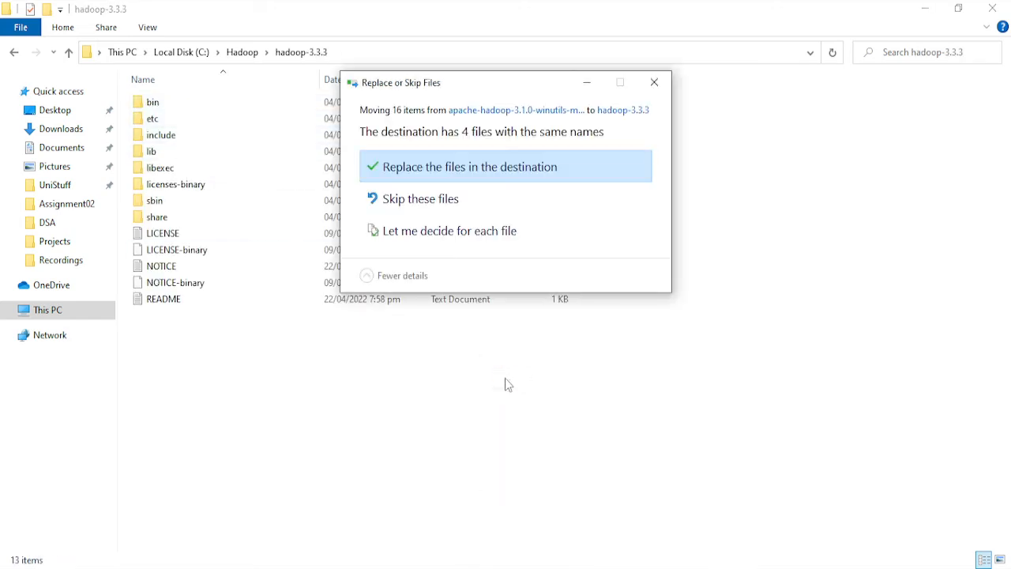
click(509, 169)
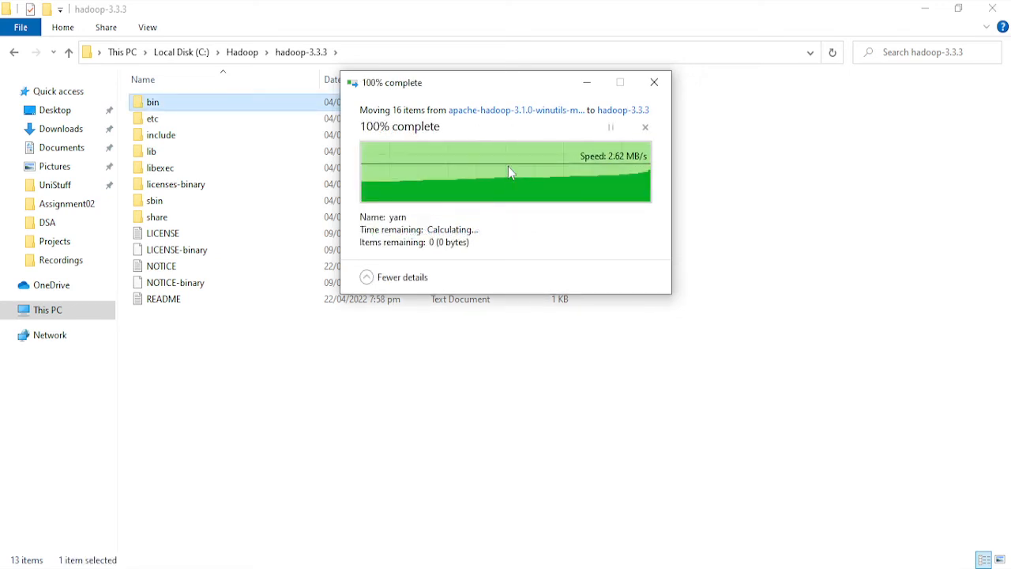
double_click(245, 102)
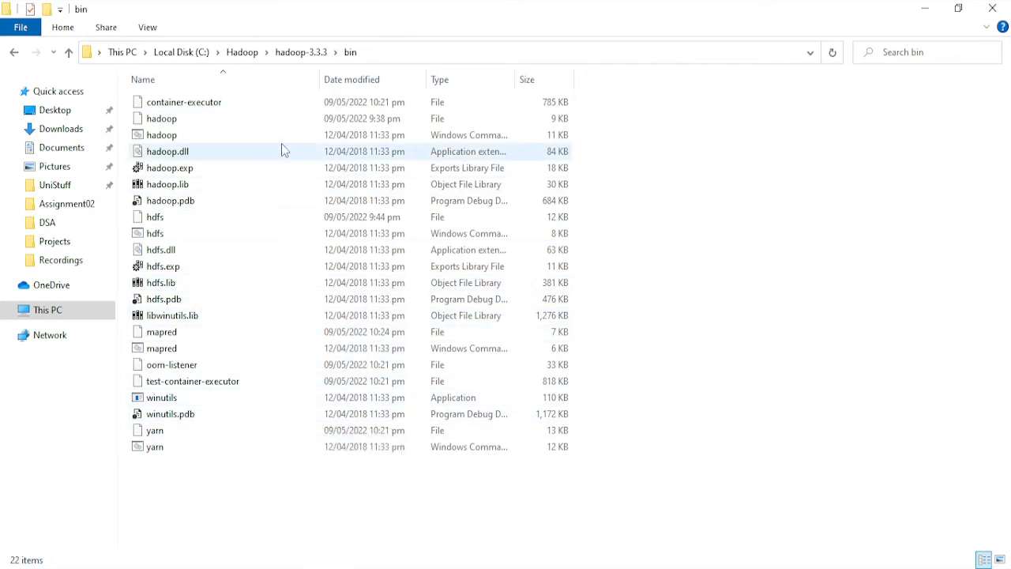
- Create a folder named data in C:\Hadoop, next to the bin and etc folders
click(13, 52)
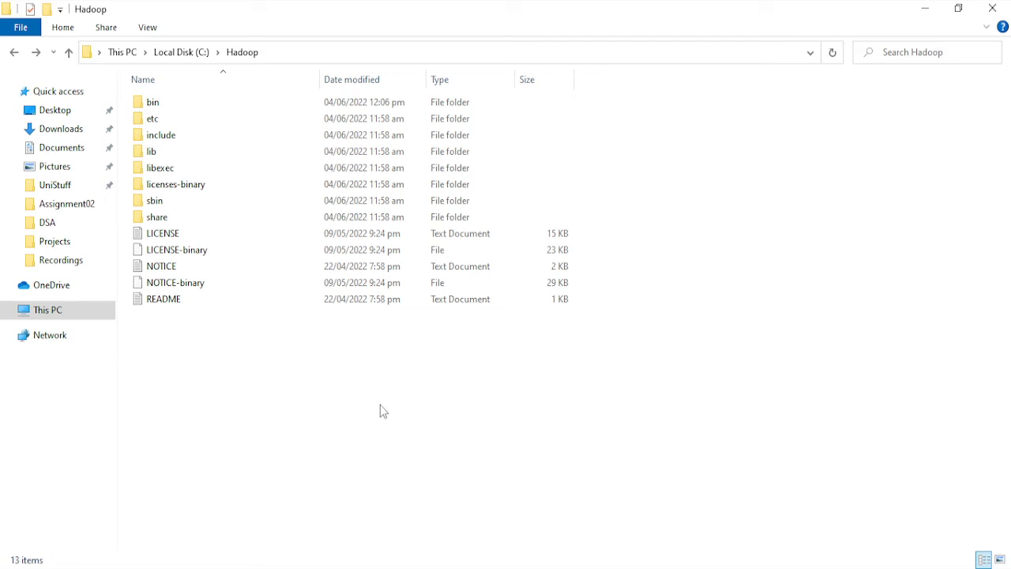
right_click(301, 367)
mouse_move(388, 332)
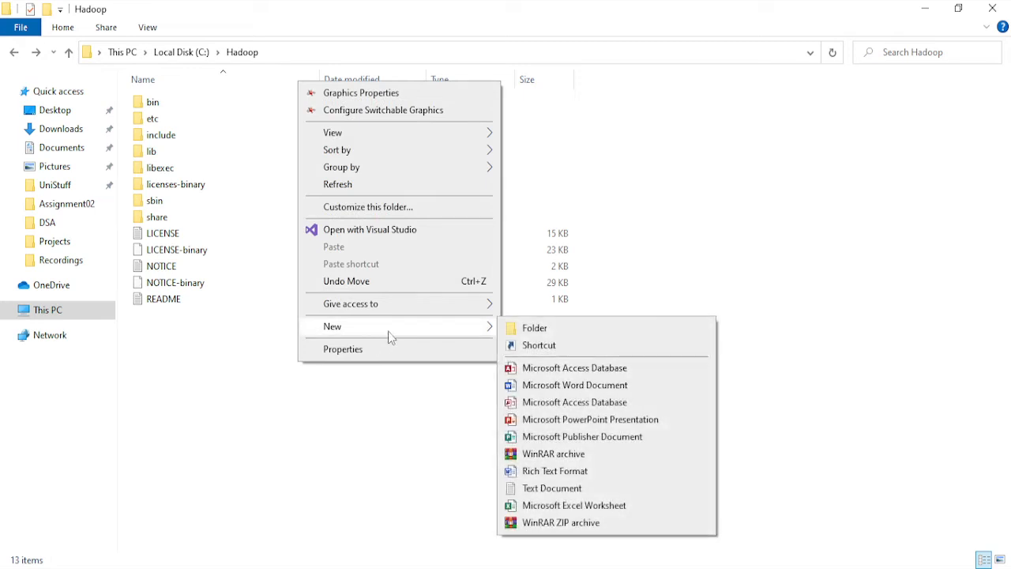
click(534, 331)
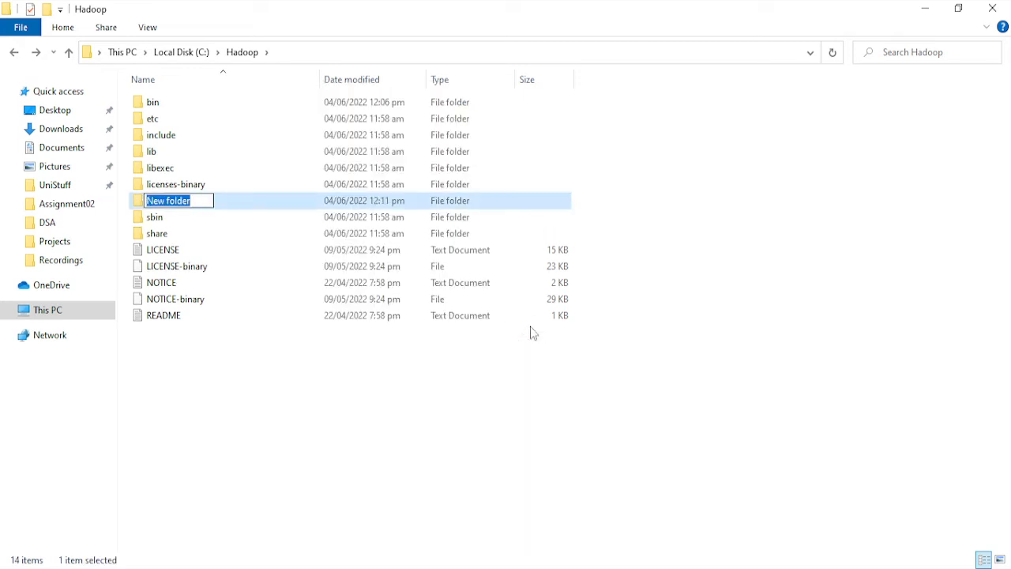
text(data)
key(Return)
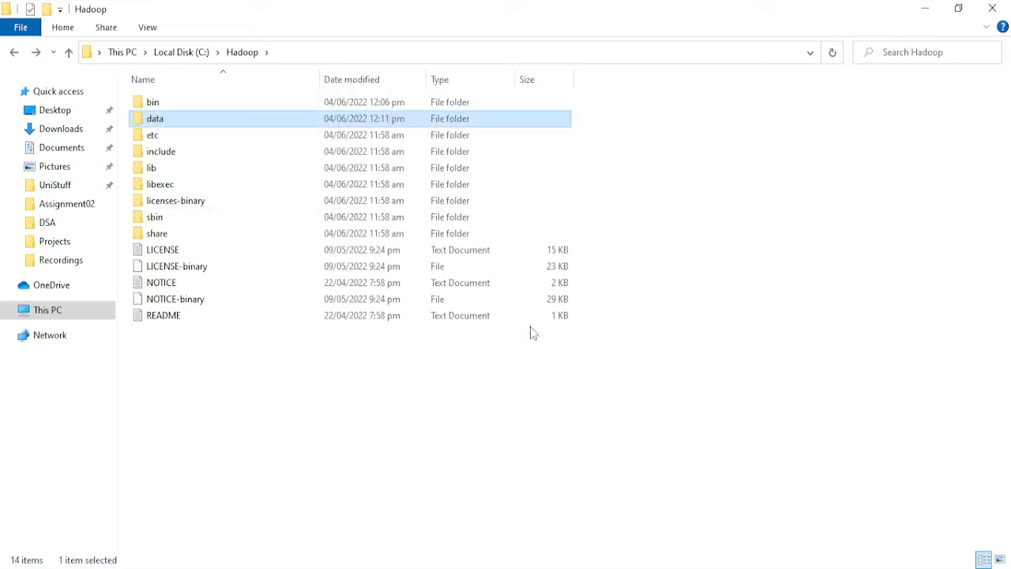
- Create a folder named namenode inside the data folder
key(Return)
right_click(432, 181)
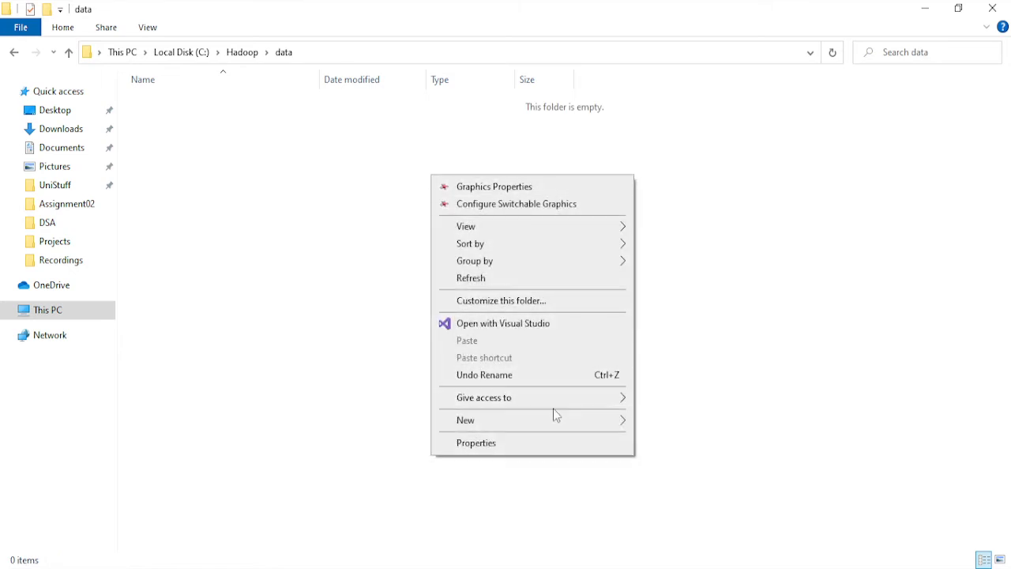
mouse_move(562, 422)
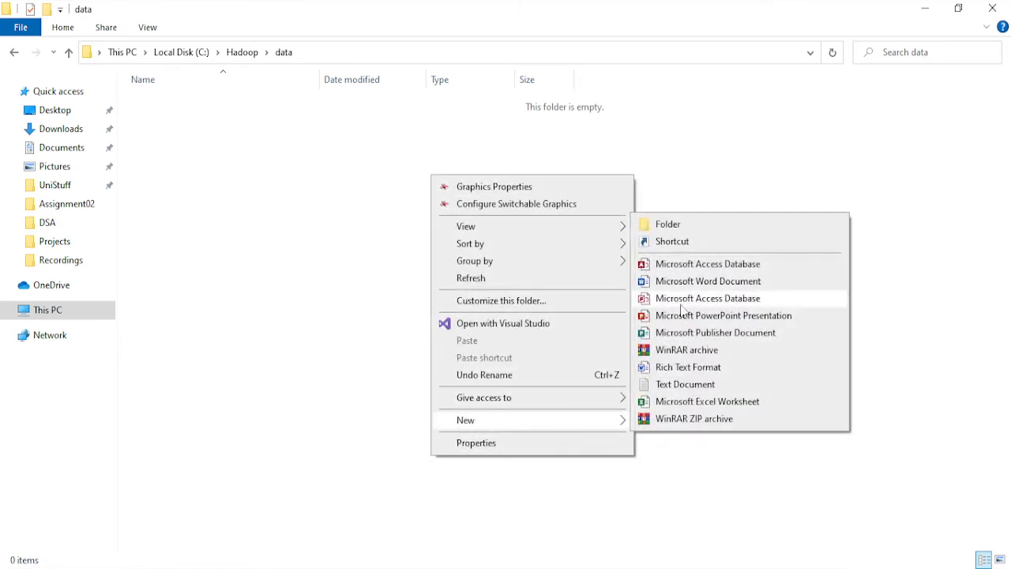
click(676, 227)
text(namenode)
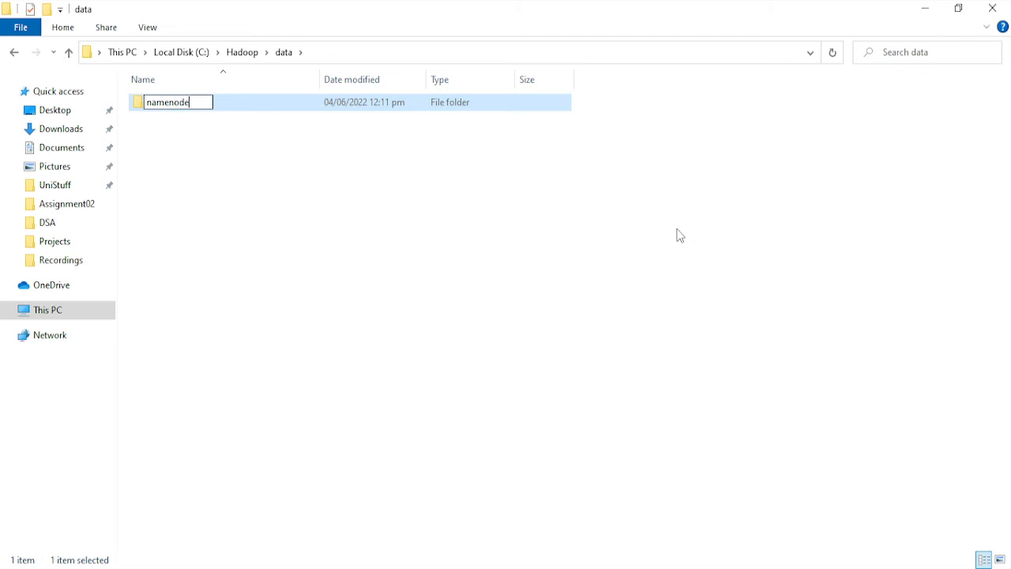
key(Return)
- Create a second folder named datanode inside the data folder
right_click(671, 232)
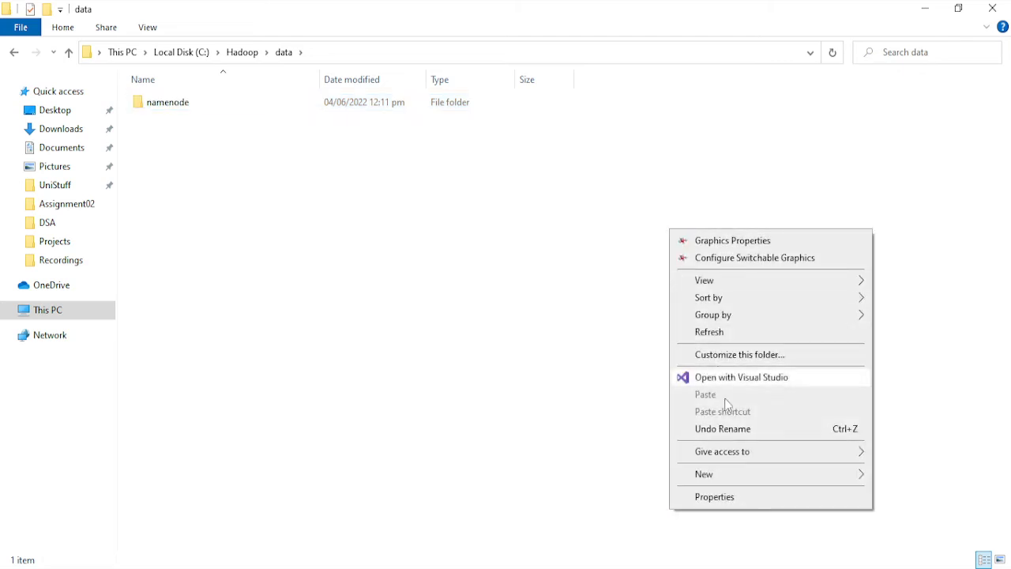
mouse_move(727, 478)
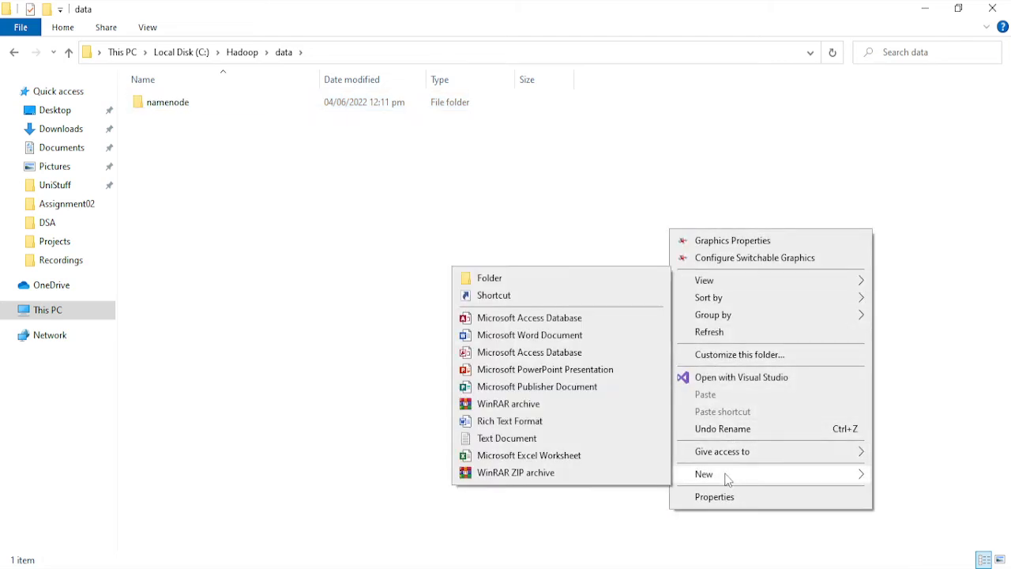
click(527, 280)
text(da)
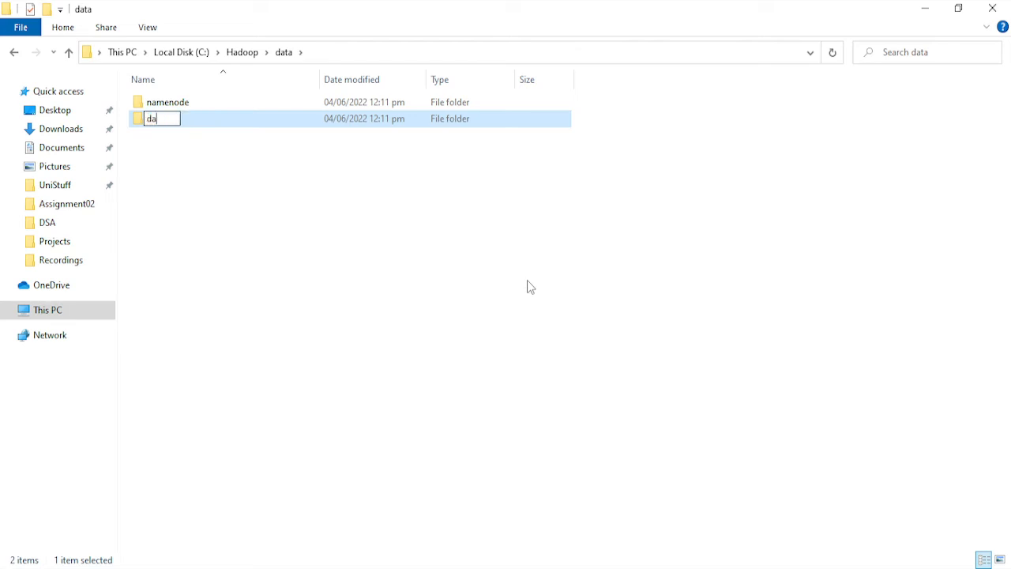
text(tanode)
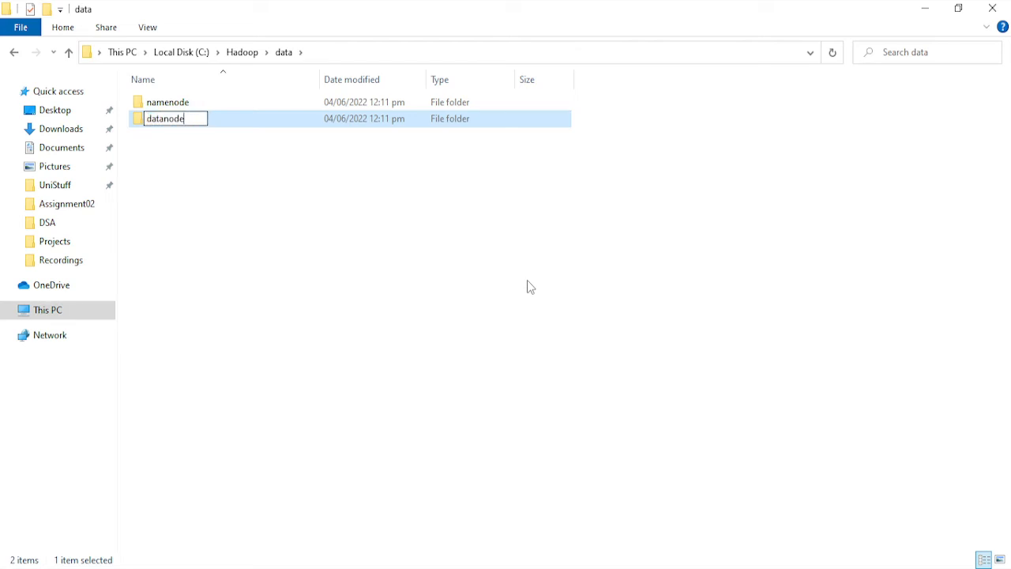
key(Return)
- Open a Command Prompt in the C:\Hadoop\bin folder
key(alt+Left)
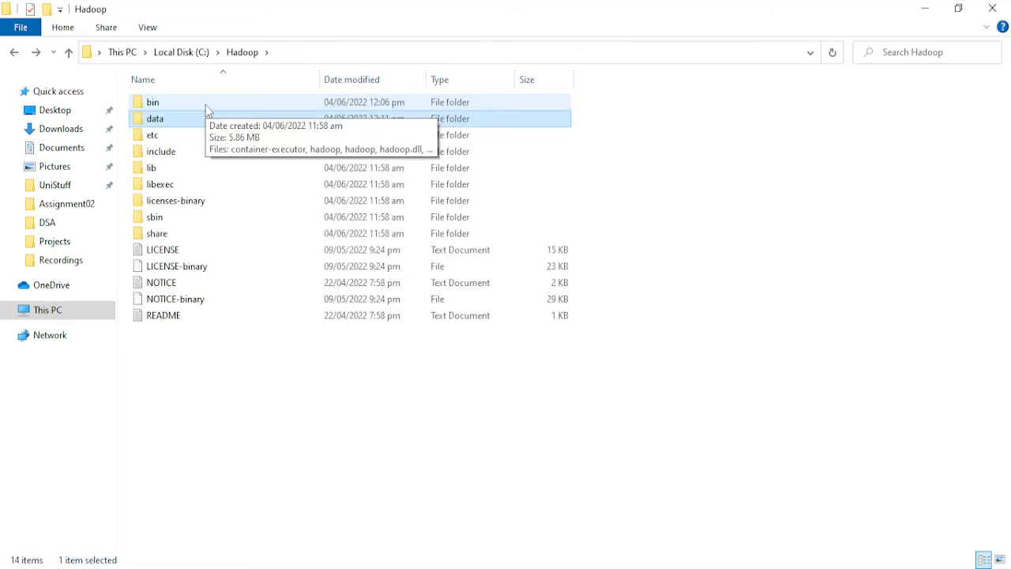
click(320, 53)
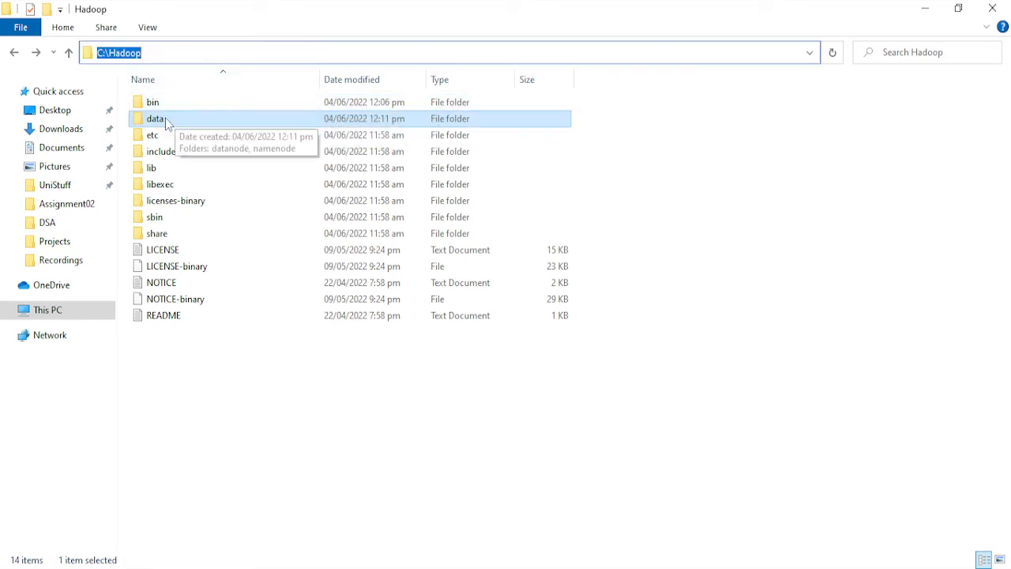
click(158, 102)
double_click(158, 102)
click(321, 53)
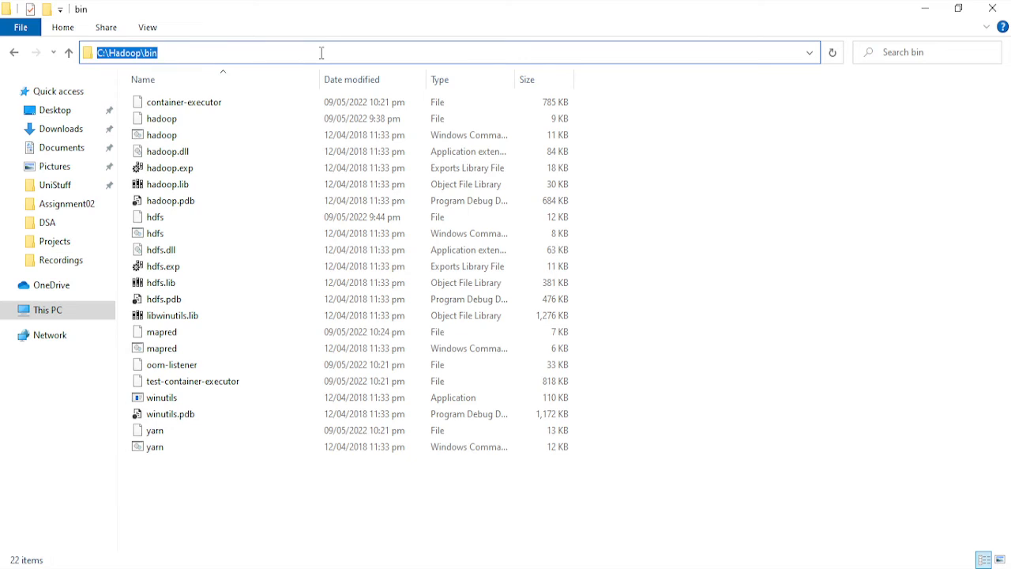
text(cmd)
key(Return)
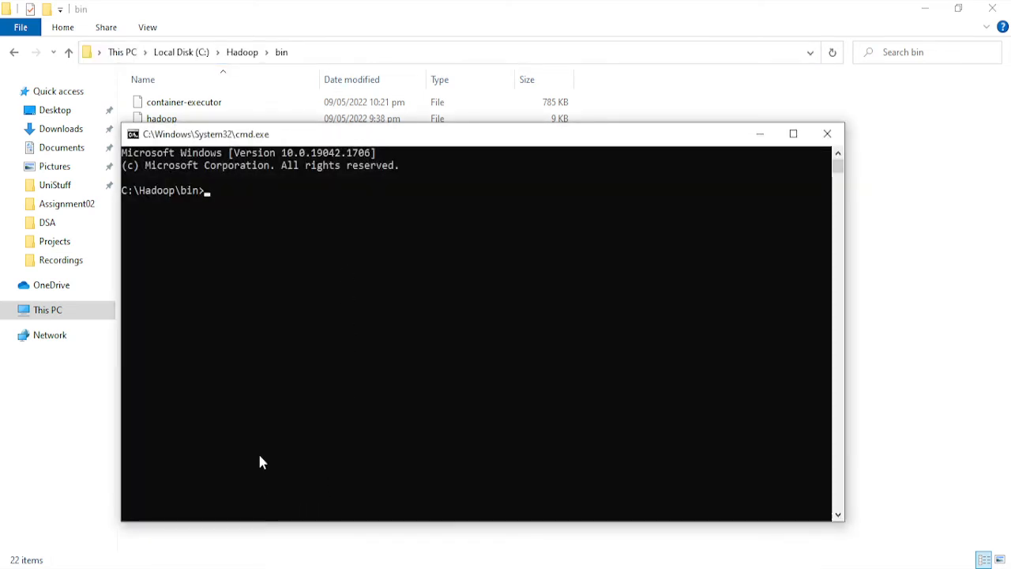
- Format the HDFS name node with the command hdfs namenode -format
text(hdfs)
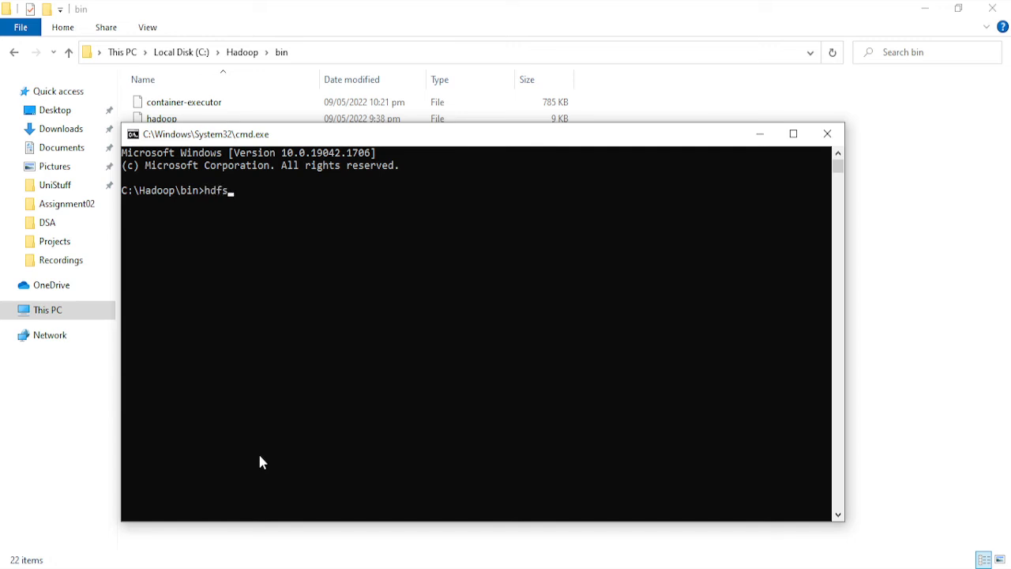
text( namenode -format)
key(Return)
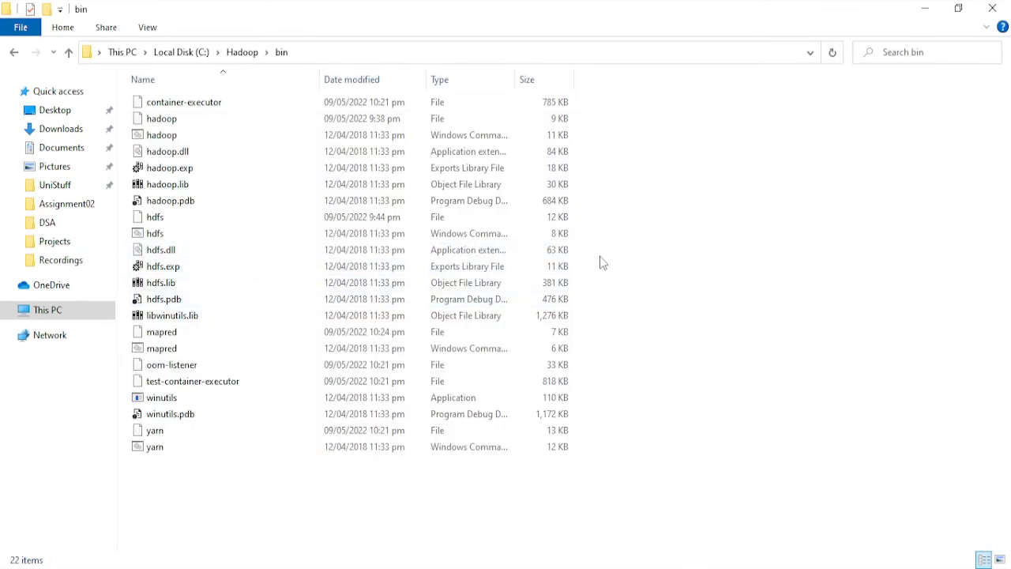
- Open a Command Prompt in the C:\Hadoop\sbin folder
click(16, 57)
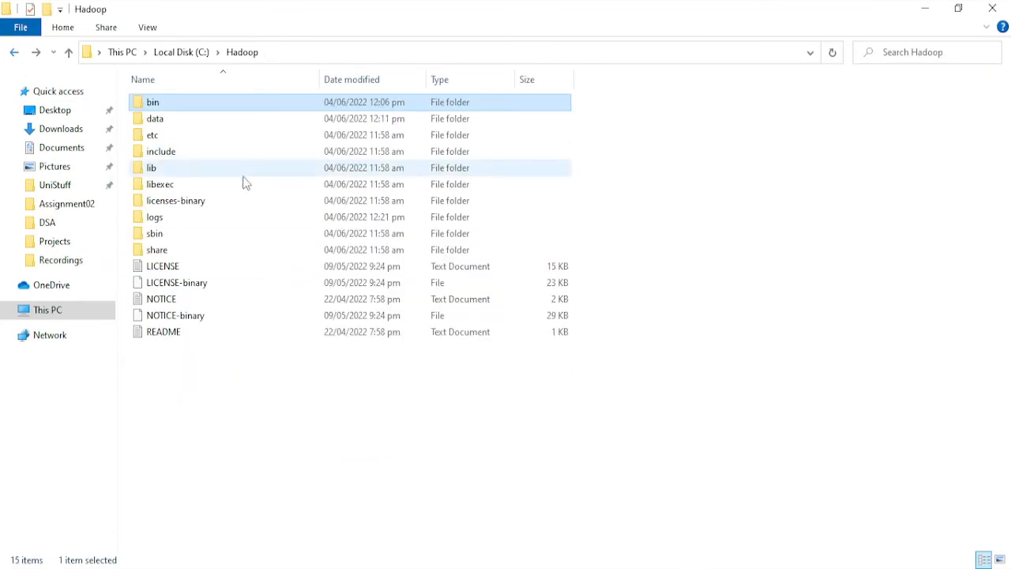
double_click(177, 233)
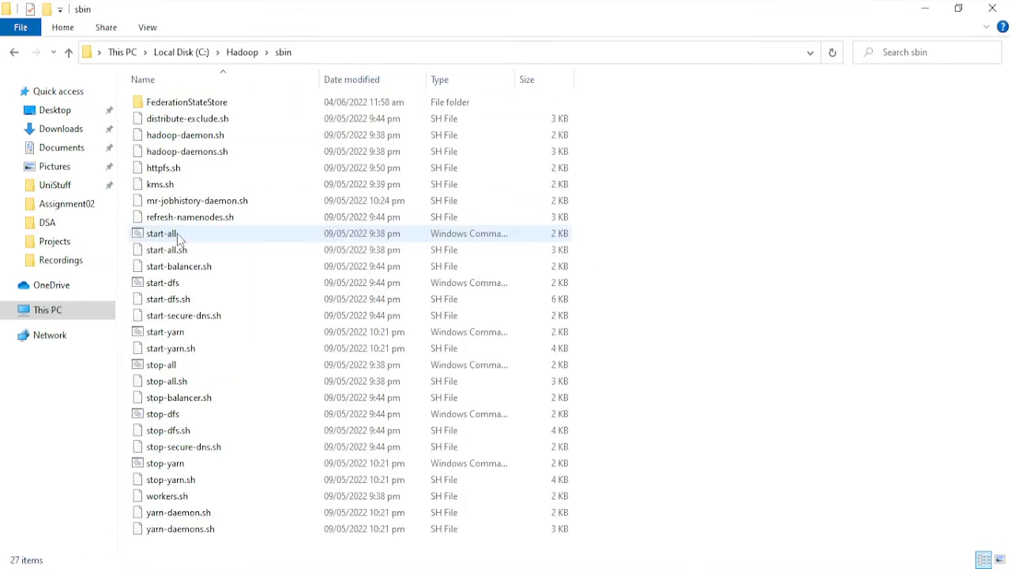
click(335, 53)
text(cmd)
key(Return)
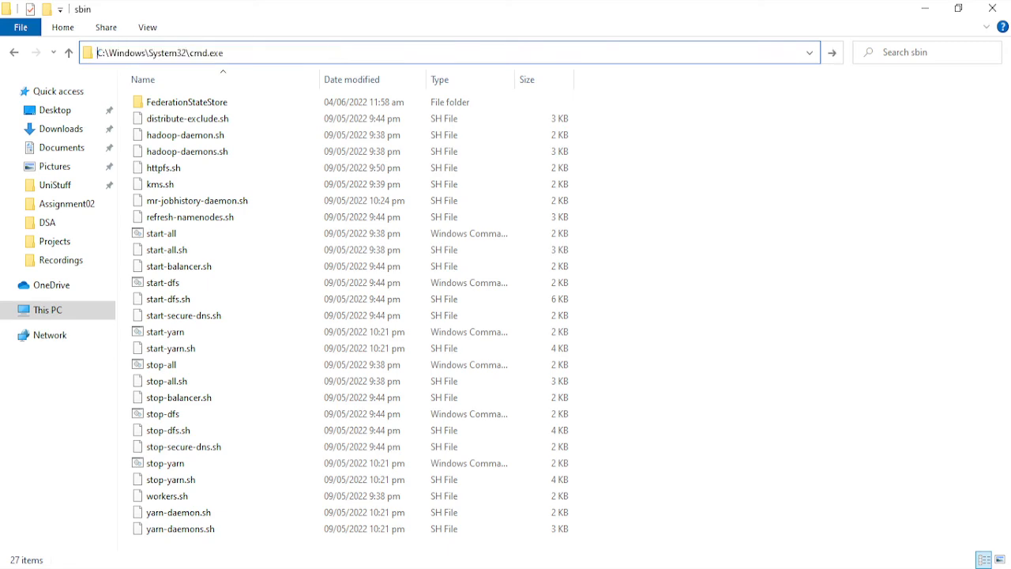
- Start all Hadoop daemons by running start-all.cmd from the sbin folder
text(start-all)
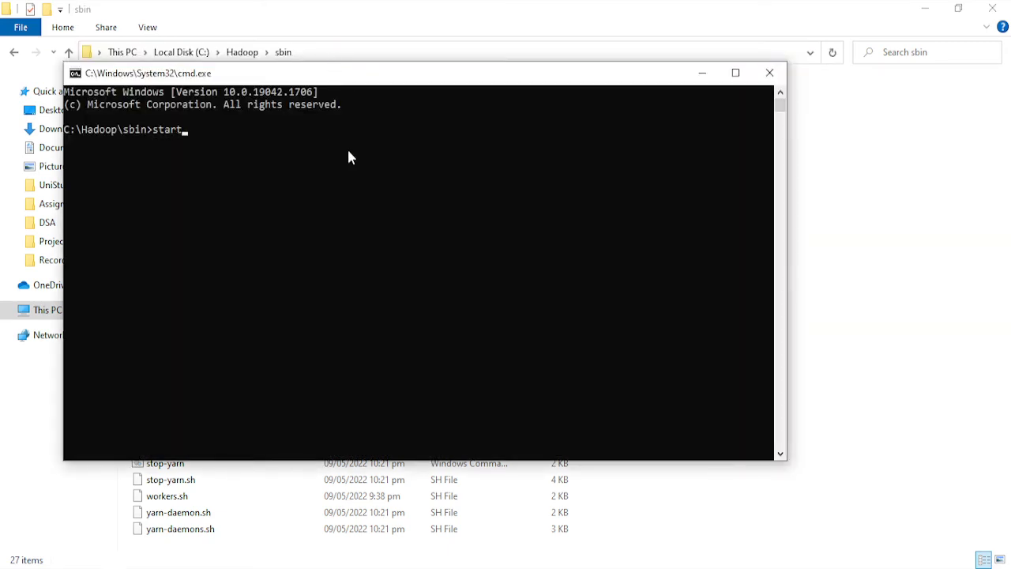
text(.cmd)
key(Return)
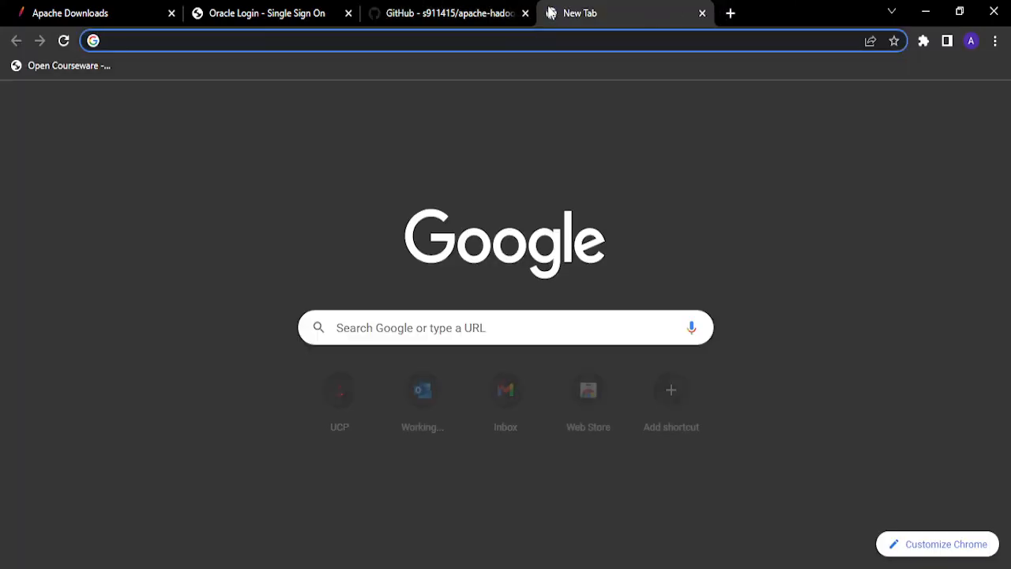
- Switch to Chrome and open the Namenode information page at localhost:9870 in a new tab
text(loca)
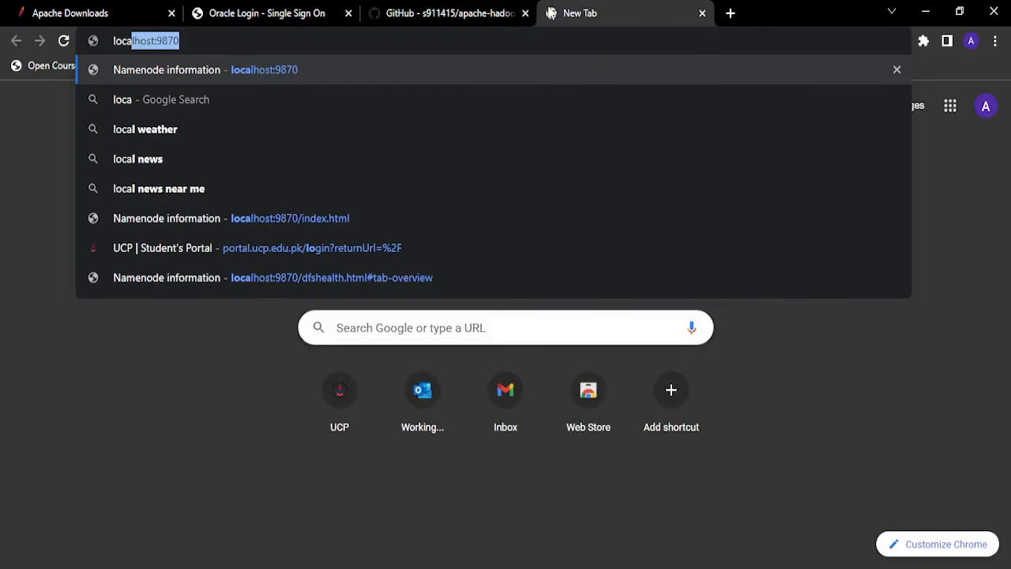
text(l)
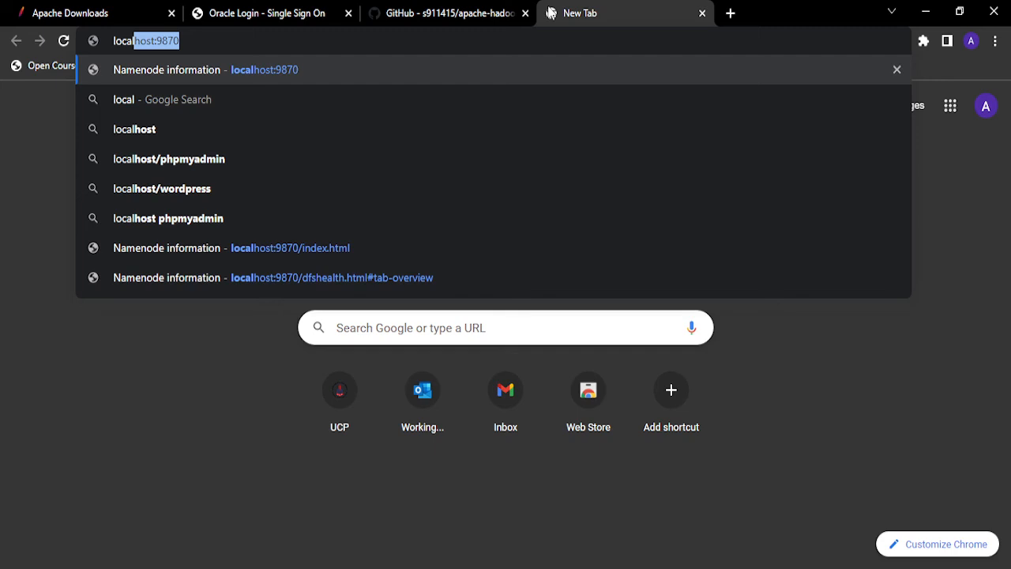
text(host)
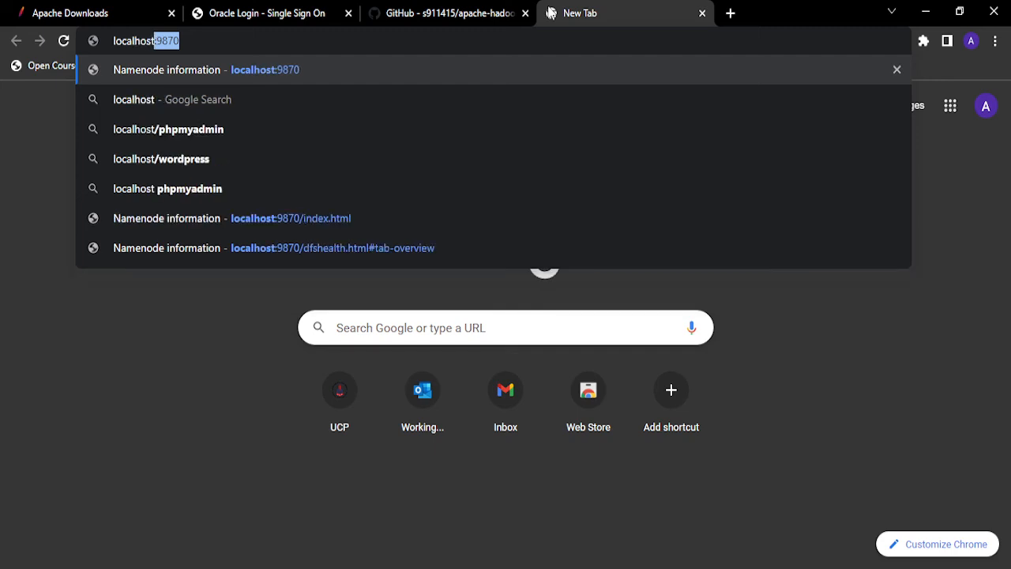
text(:987)
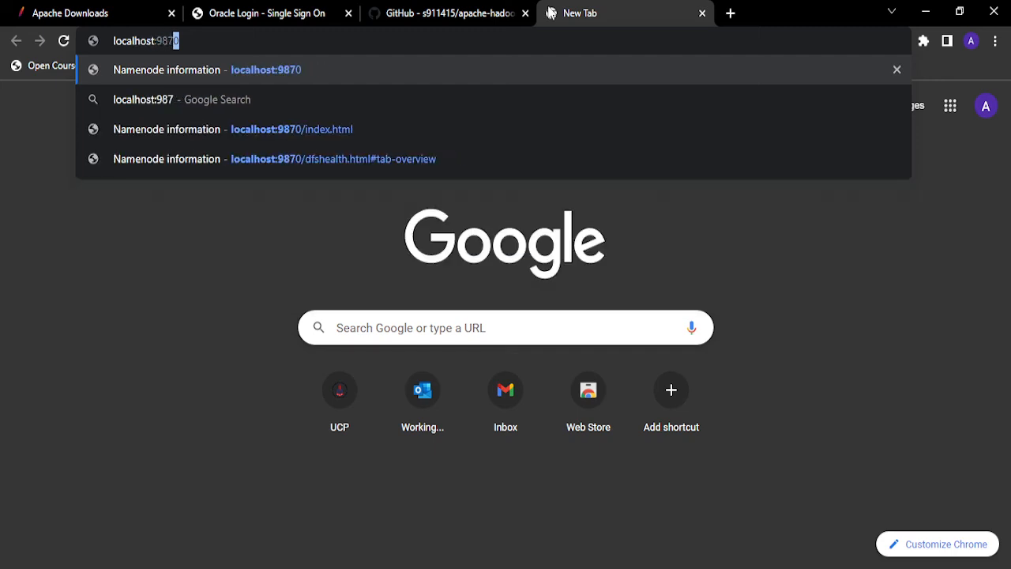
key(Return)
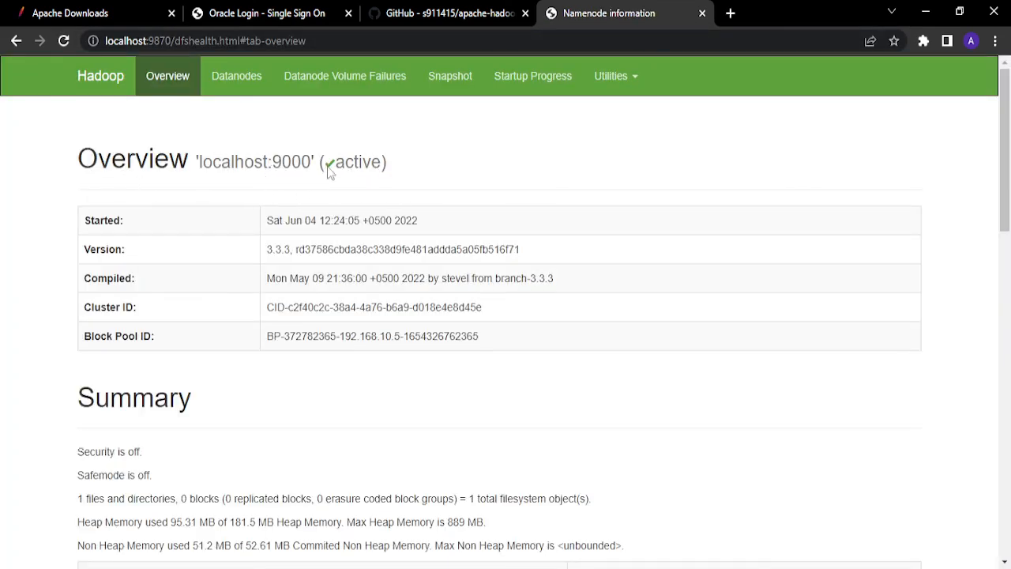
- Examine the start time, version and compile details in the Overview table, and the capacity and node figures in the Summary
drag(280, 223, 417, 223)
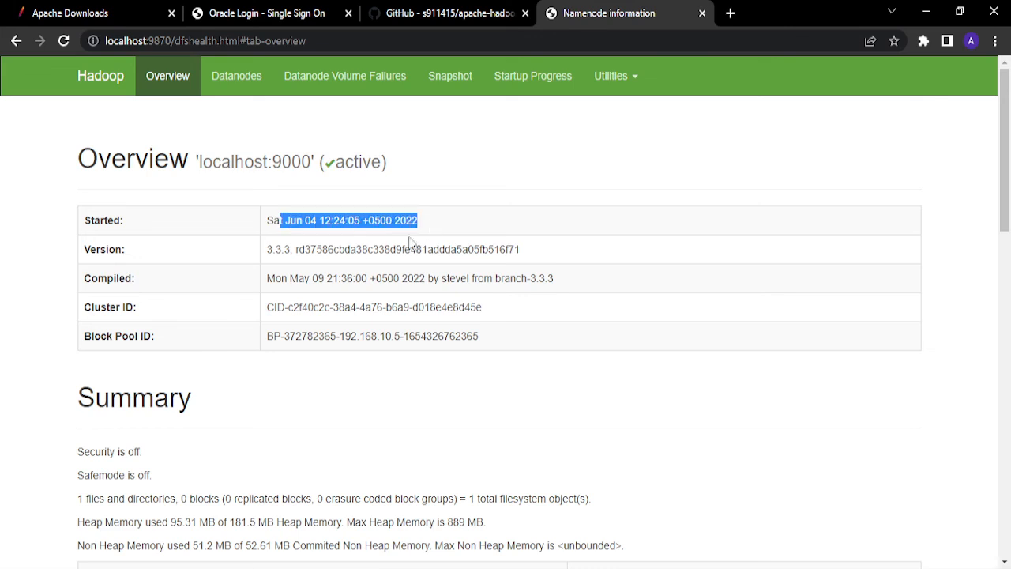
scroll(324, 221, down, 1)
drag(271, 212, 395, 231)
drag(301, 258, 371, 259)
scroll(373, 273, down, 1)
scroll(374, 272, down, 2)
click(291, 274)
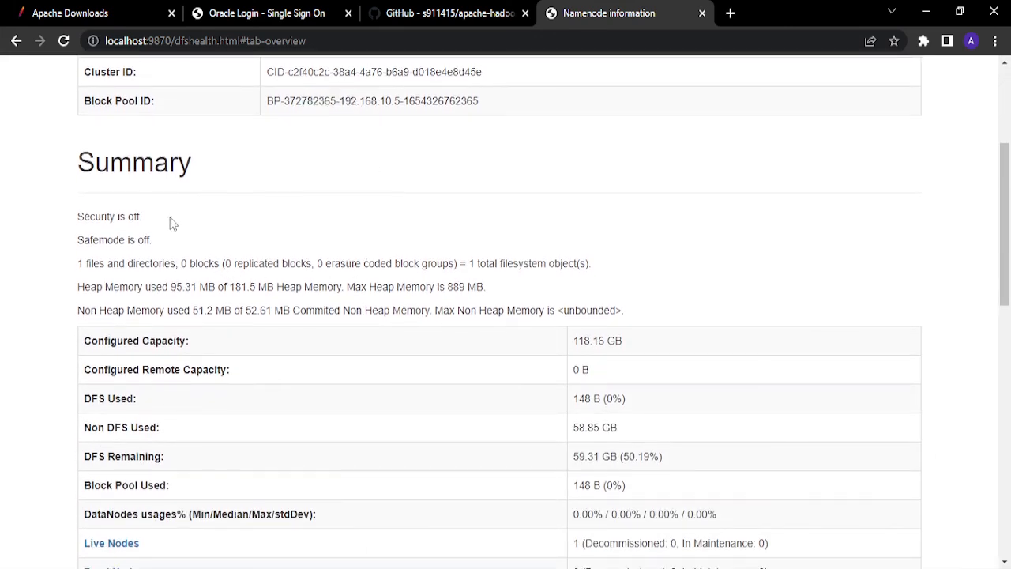
scroll(172, 223, down, 2)
scroll(648, 237, down, 1)
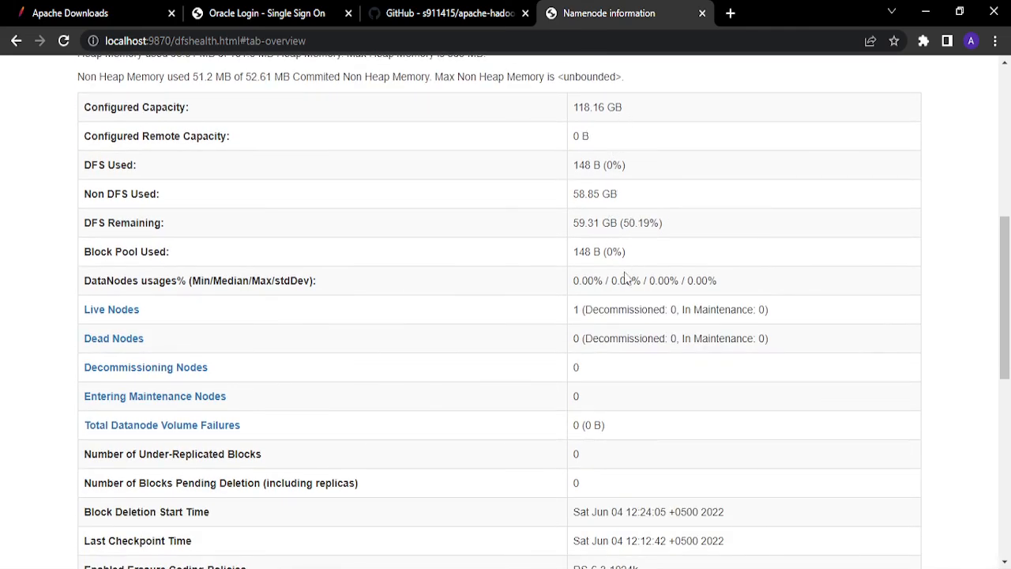
- Examine the NameNode journal status, NameNode storage directory and DFS storage types, including the configured disk capacity
scroll(603, 286, down, 3)
scroll(513, 316, down, 4)
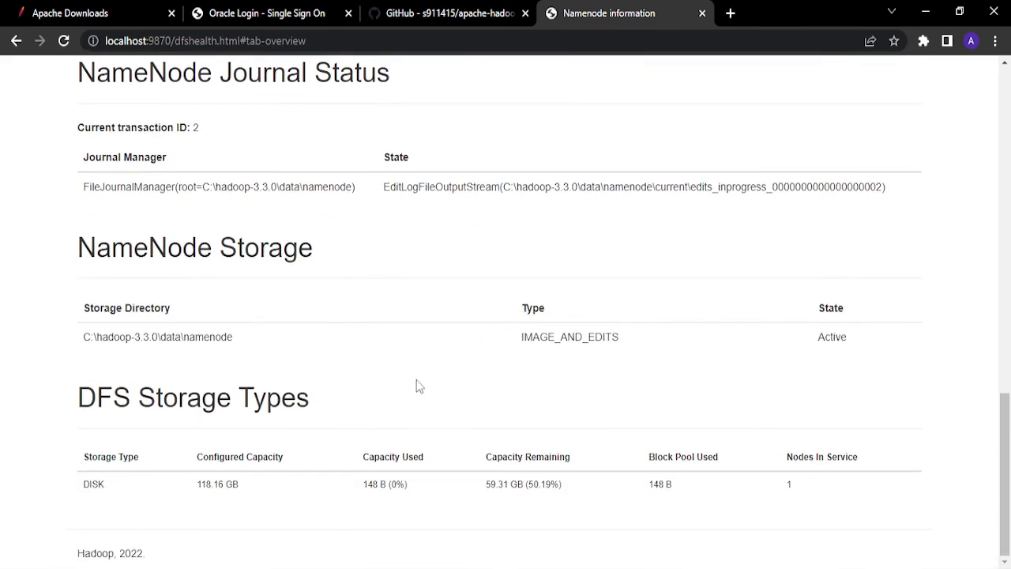
scroll(416, 383, up, 6)
scroll(395, 364, down, 6)
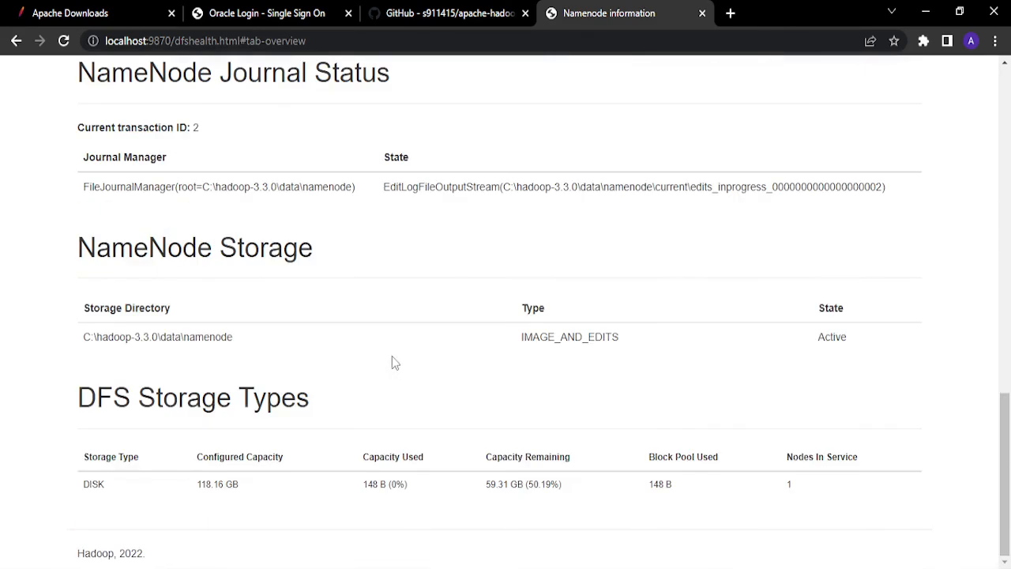
drag(195, 484, 270, 490)
click(261, 488)
scroll(261, 489, up, 2)
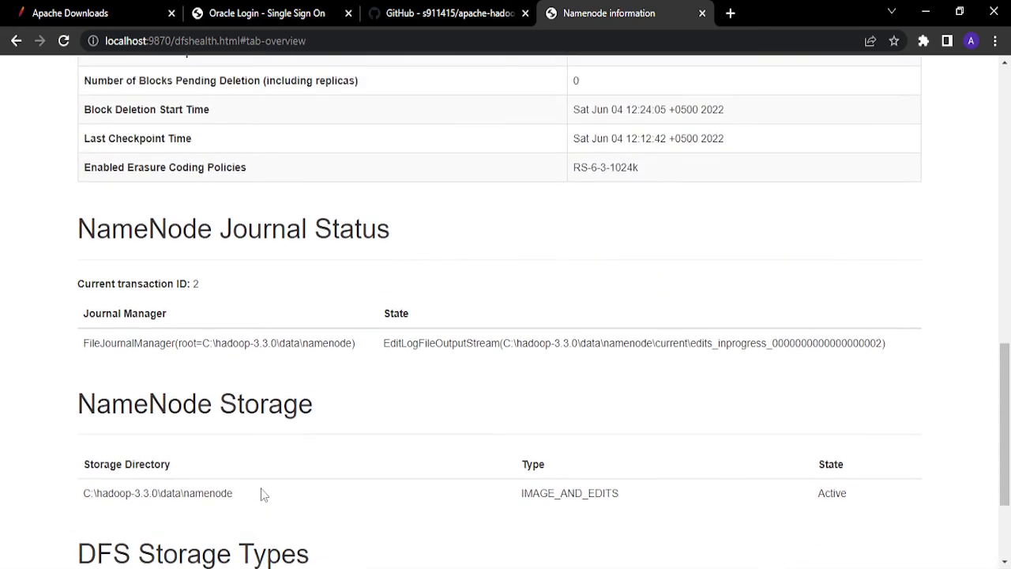
scroll(261, 489, up, 10)
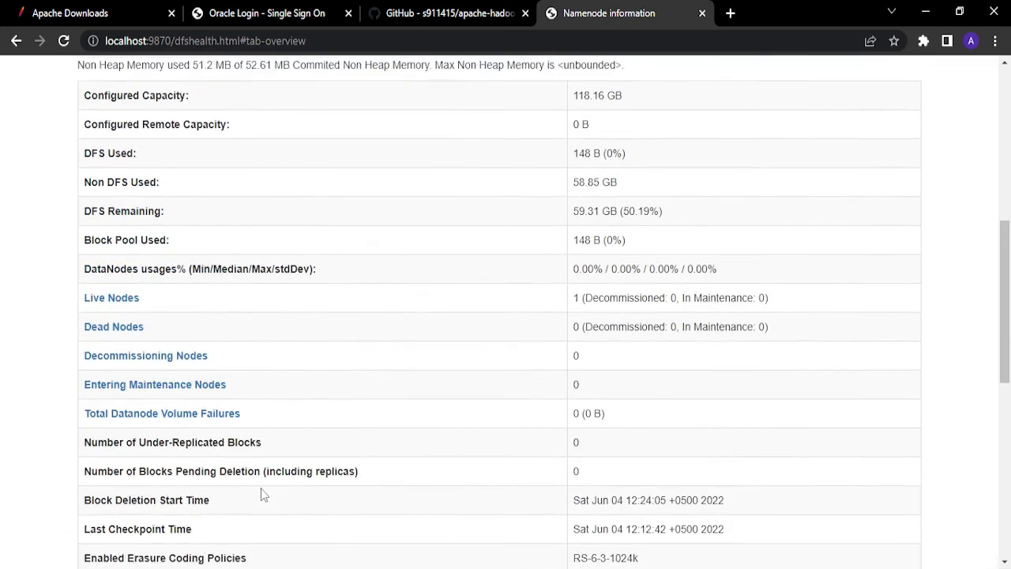